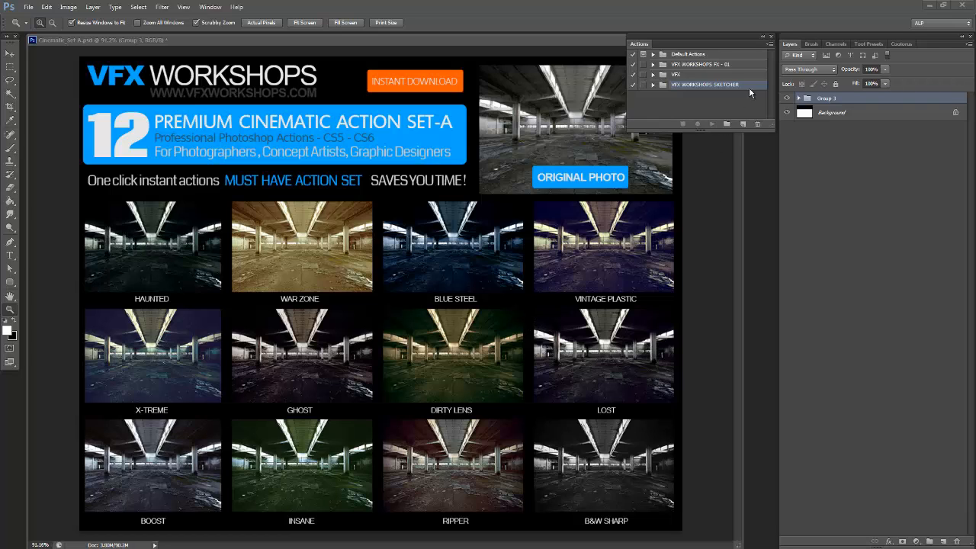
Load the VFX WORKSHOPS Cinematic Actions-A.atn action set from the Desktop.
left_click(769, 47)
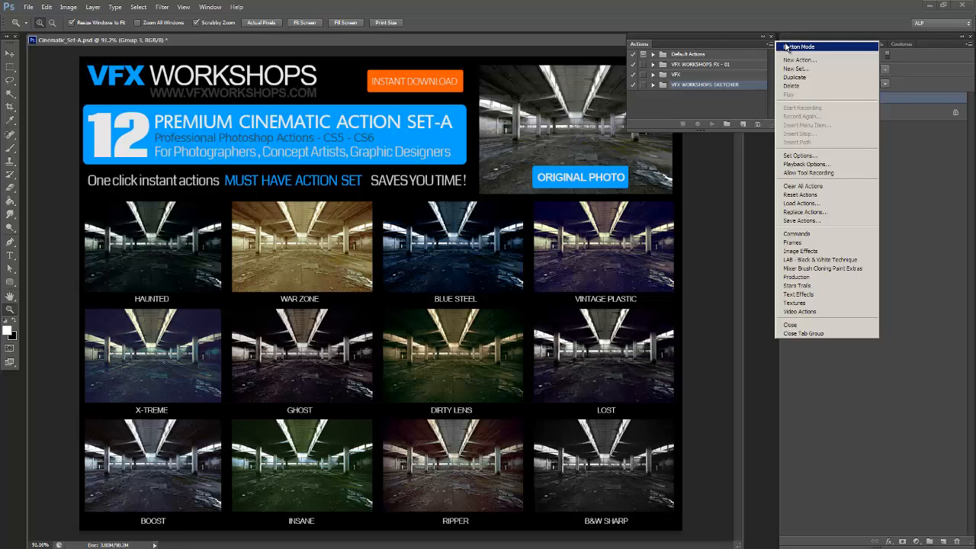
left_click(806, 204)
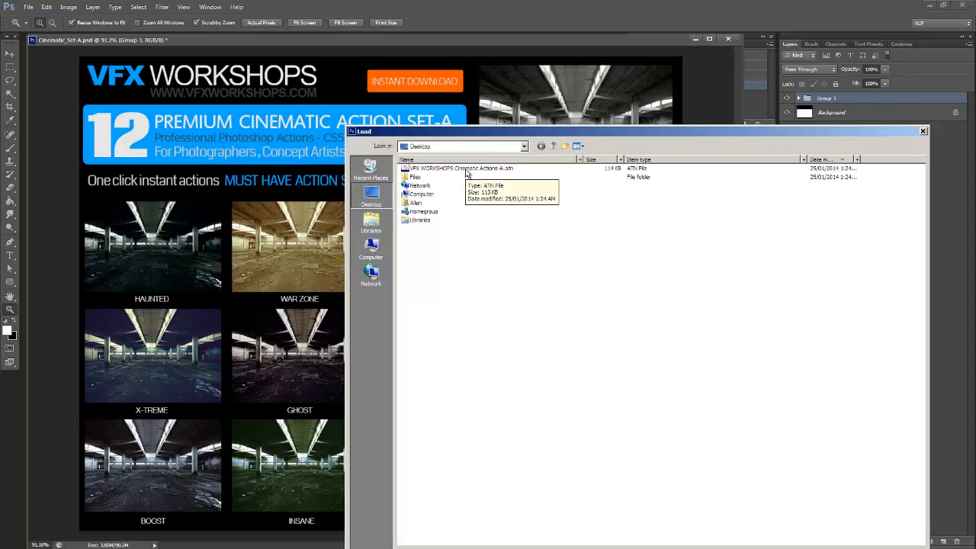
left_click(467, 169)
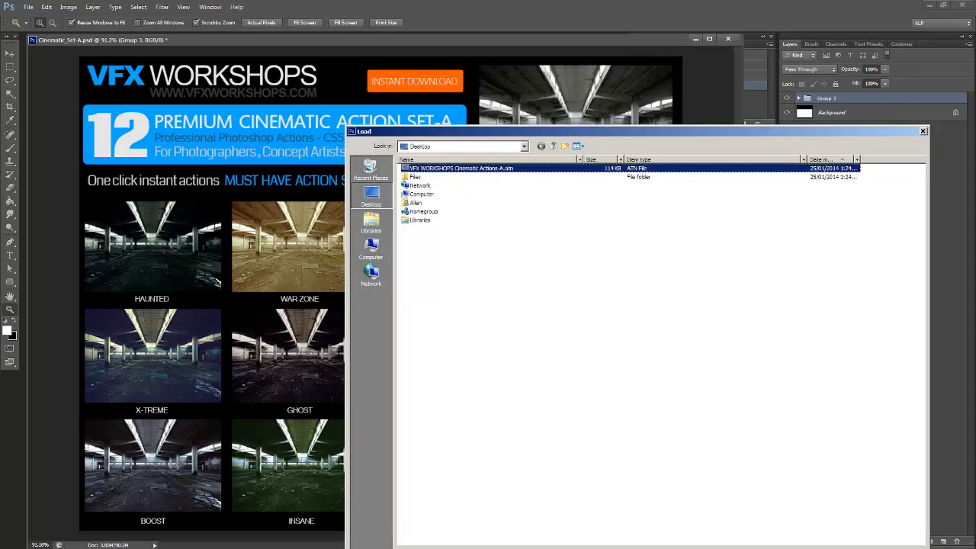
key("Return")
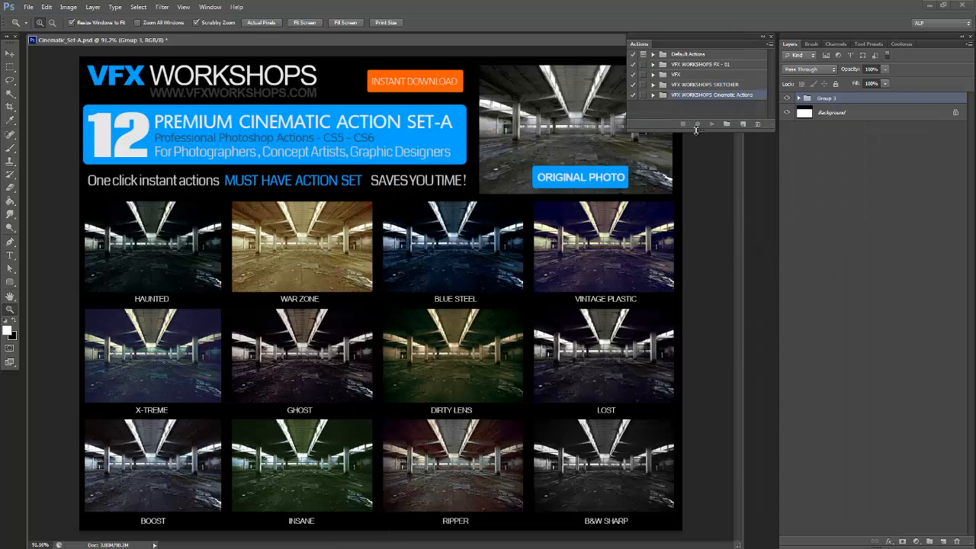
Enlarge the list of actions, expand the VFX WORKSHOPS Cinematic Actions set and select the Flatten Image command inside it.
left_click_drag(776, 130, 785, 290)
left_click(653, 95)
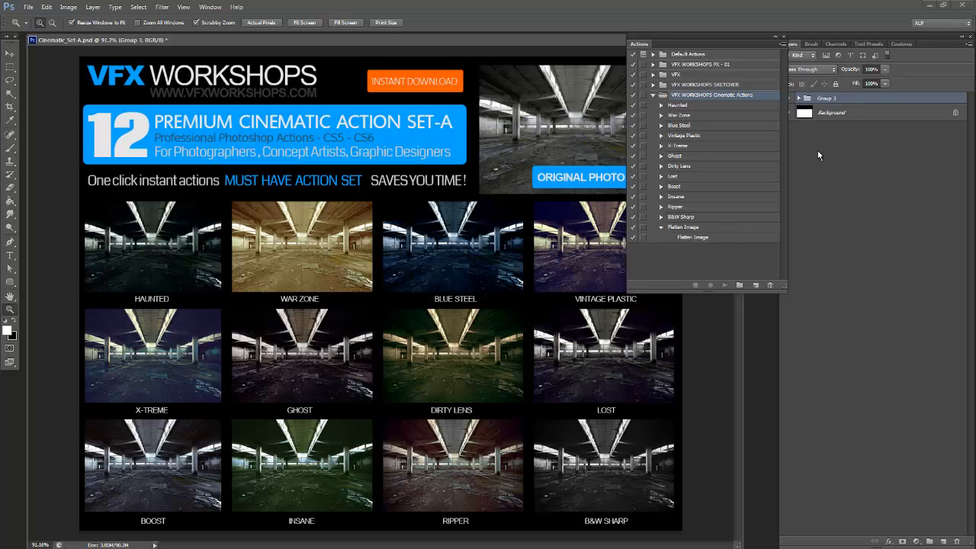
left_click(679, 238)
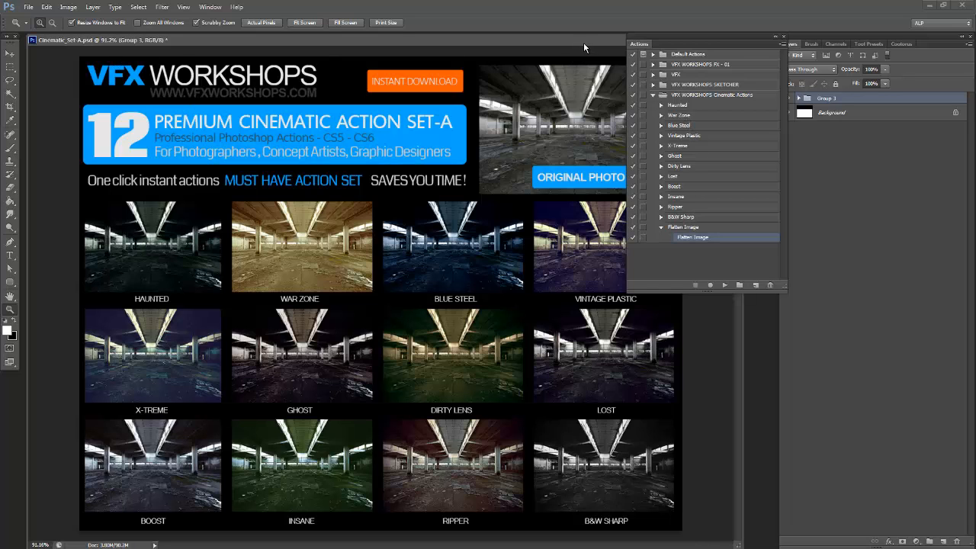
Minimize the Cinematic_Set-A.psd document to reveal the other open photos.
left_click_drag(584, 43, 445, 54)
left_click(557, 50)
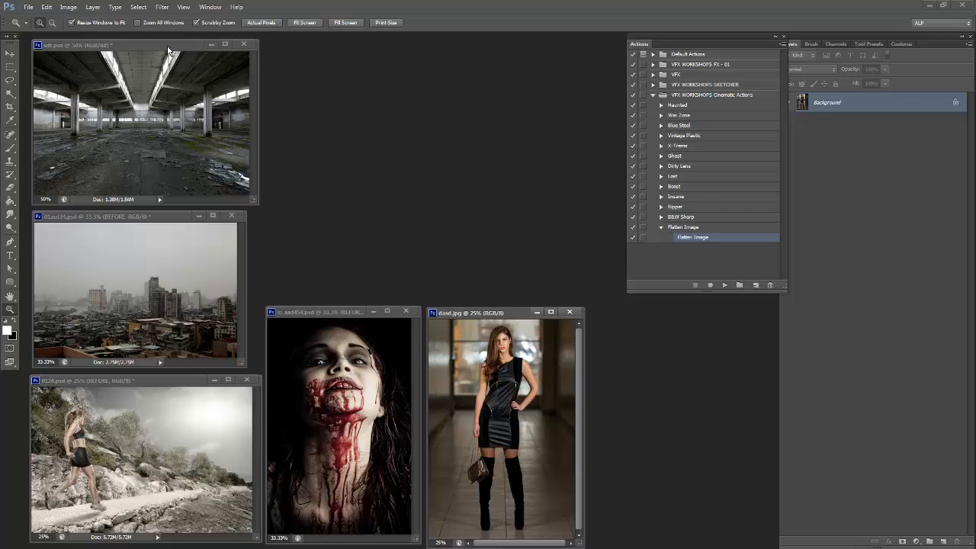
Bring the warehouse photo sdf.psd into the free workspace area and set its magnification to 100%.
left_click_drag(177, 52, 481, 100)
left_click(445, 155)
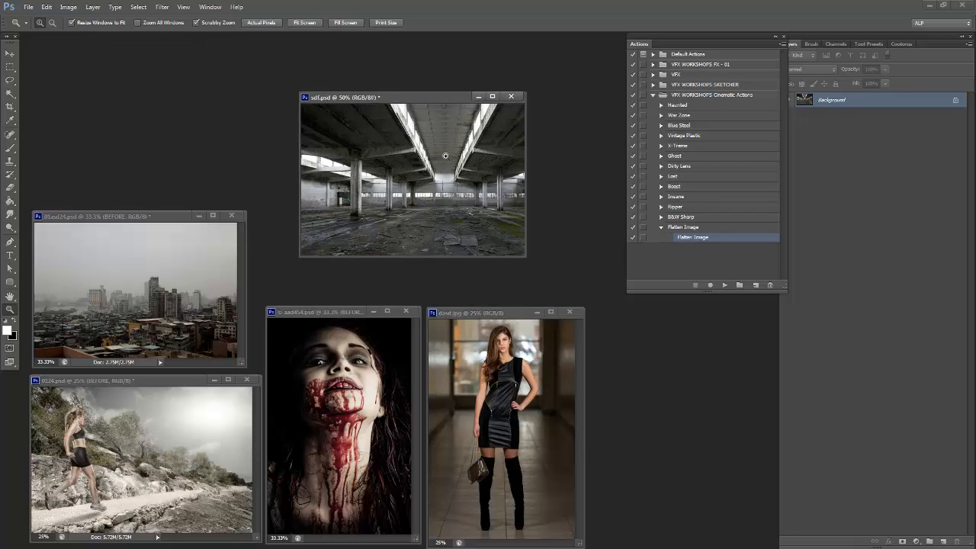
left_click(445, 155)
left_click(445, 155)
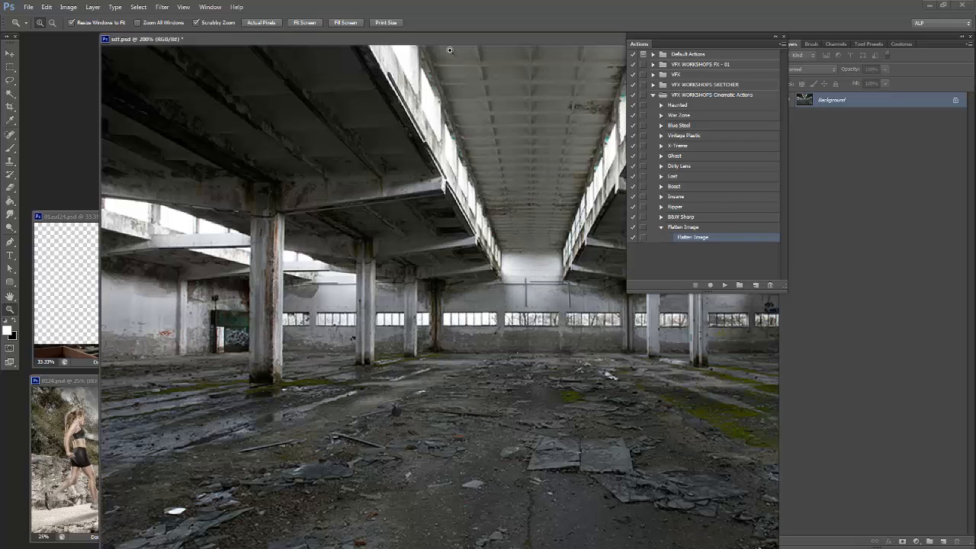
right_click(449, 212)
left_click(469, 227)
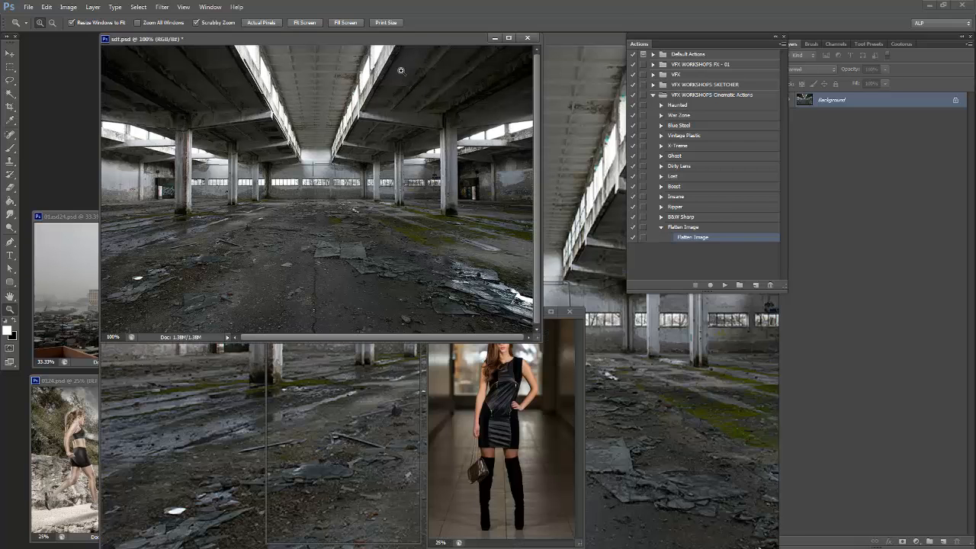
Stack the two portrait photo windows over the other photos, and place and enlarge the sdf.psd window so the whole warehouse shows.
left_click_drag(389, 38, 642, 412)
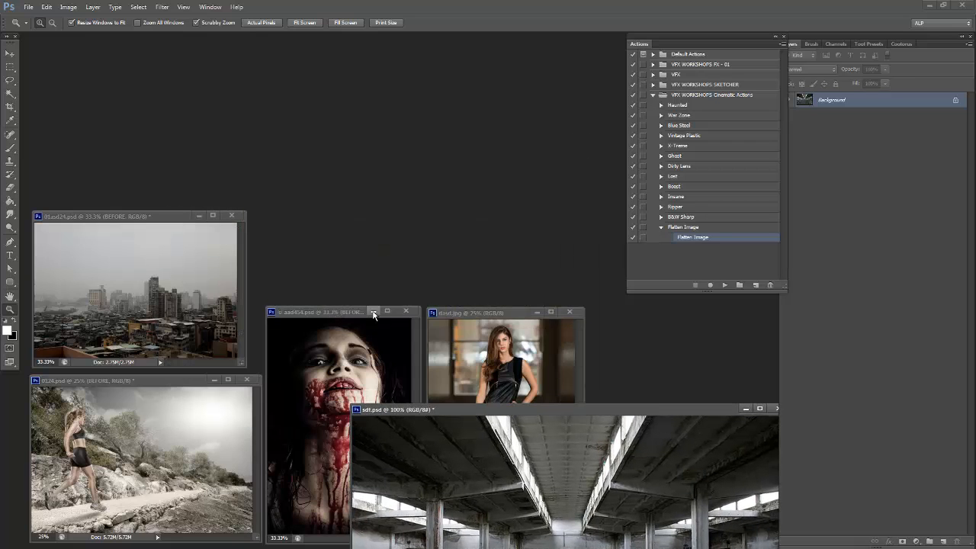
left_click_drag(373, 314, 152, 284)
left_click_drag(473, 312, 104, 277)
left_click_drag(528, 408, 329, 84)
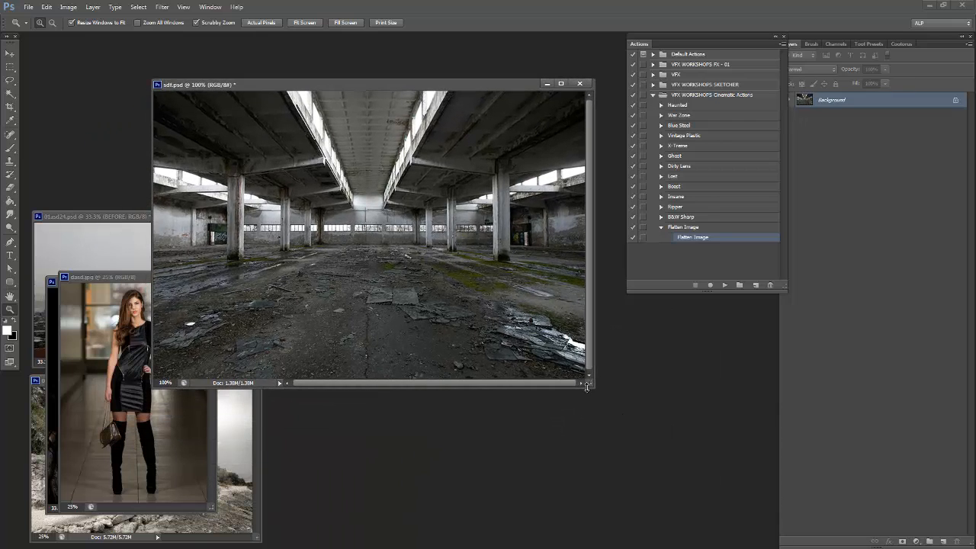
left_click_drag(587, 388, 599, 392)
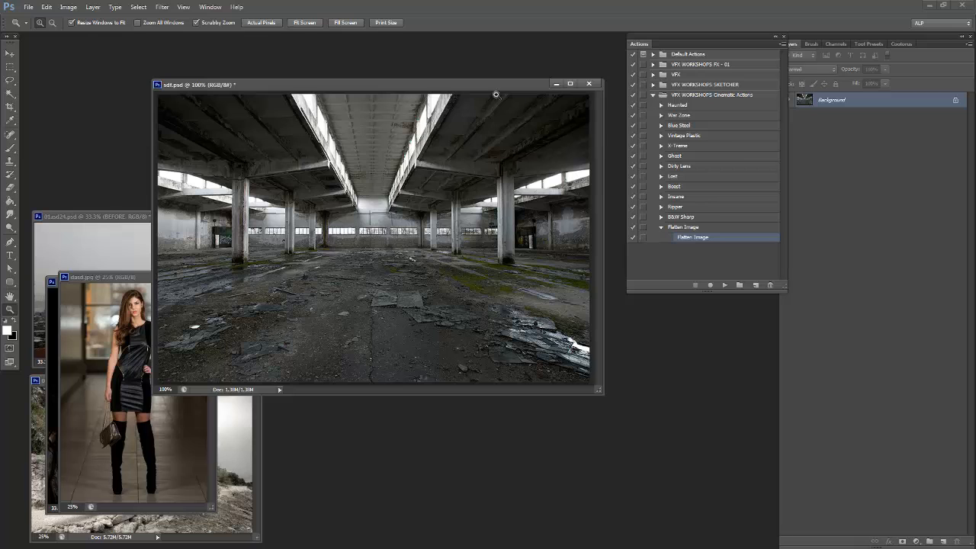
left_click_drag(495, 85, 478, 66)
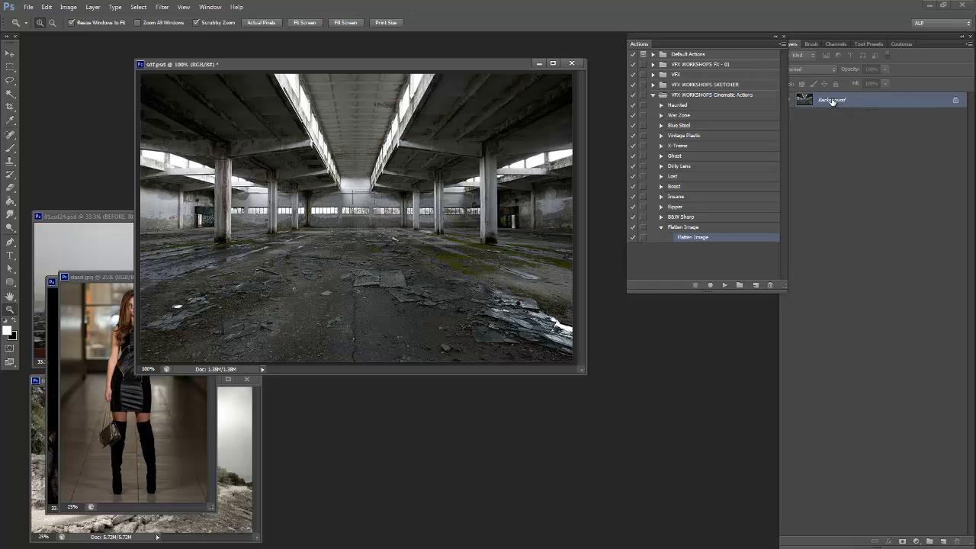
Add a new empty layer above the background of the warehouse image.
left_click(943, 541)
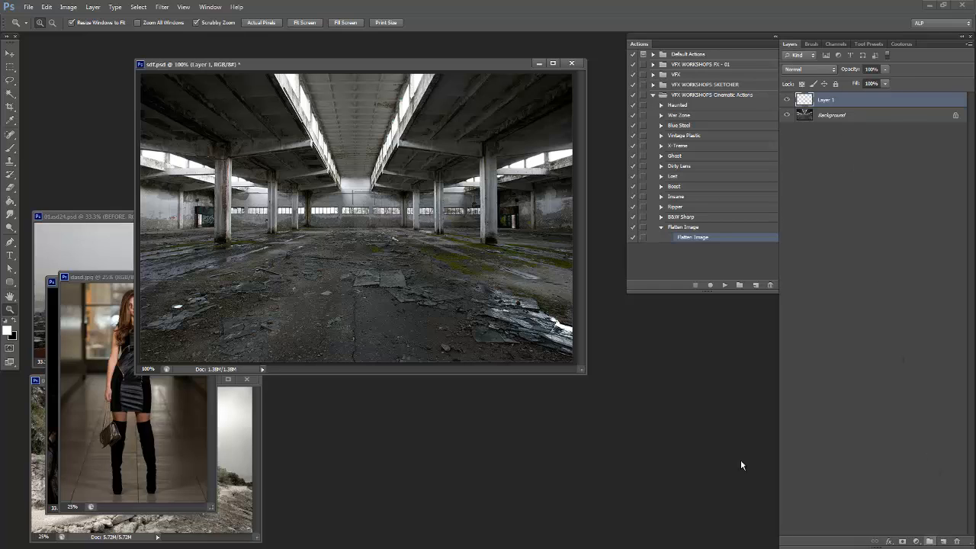
Copy the woman's photo from dasd.jpg into the warehouse image as a layer, and delete that layer again.
left_click(125, 364)
left_click(10, 54)
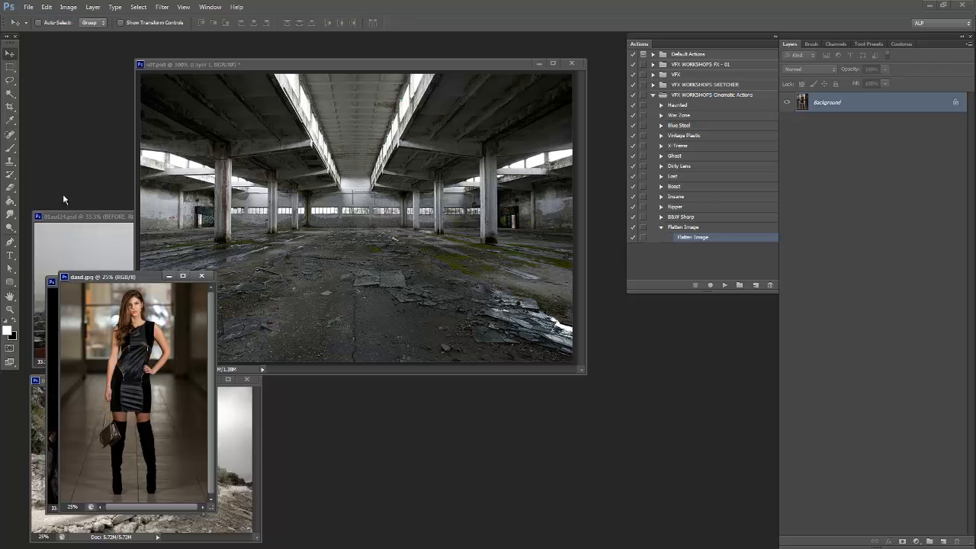
left_click_drag(121, 332, 333, 304)
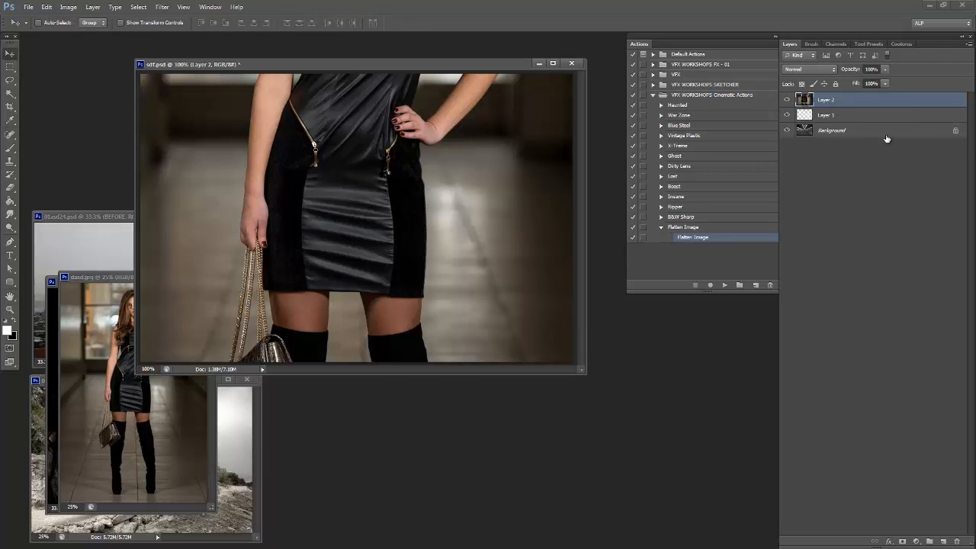
left_click_drag(804, 102, 958, 541)
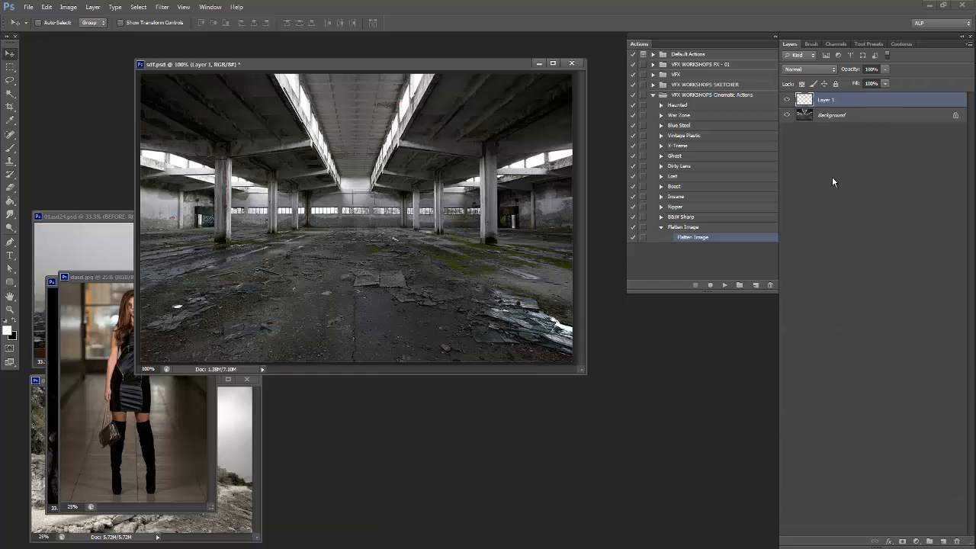
Move the list of actions clear of the layers and run Flatten Image to merge the empty layer into the background.
left_click(820, 117)
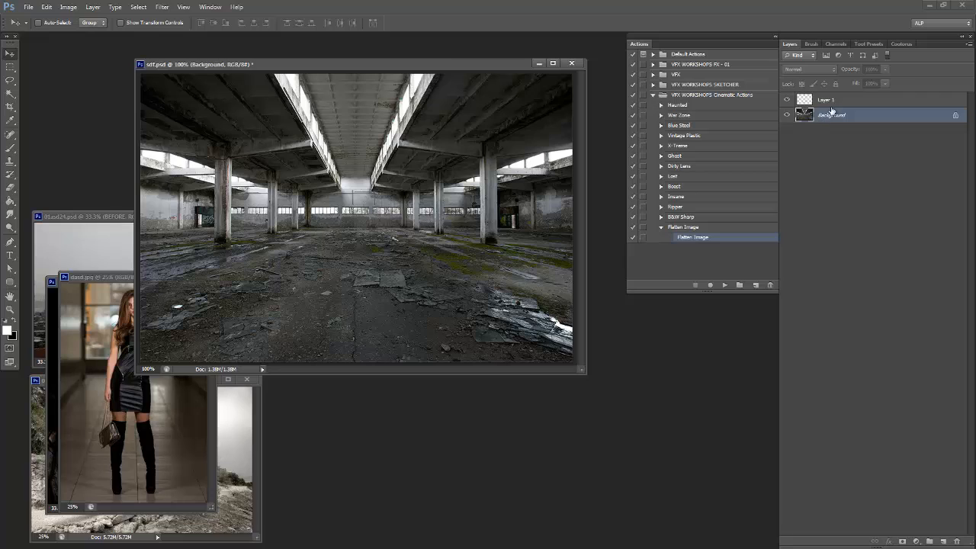
left_click(832, 103)
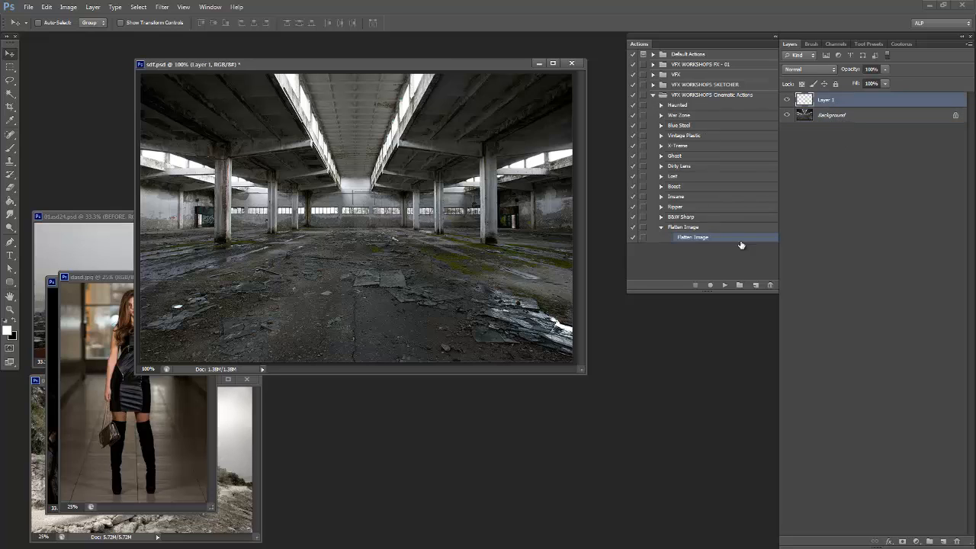
left_click_drag(691, 37, 680, 35)
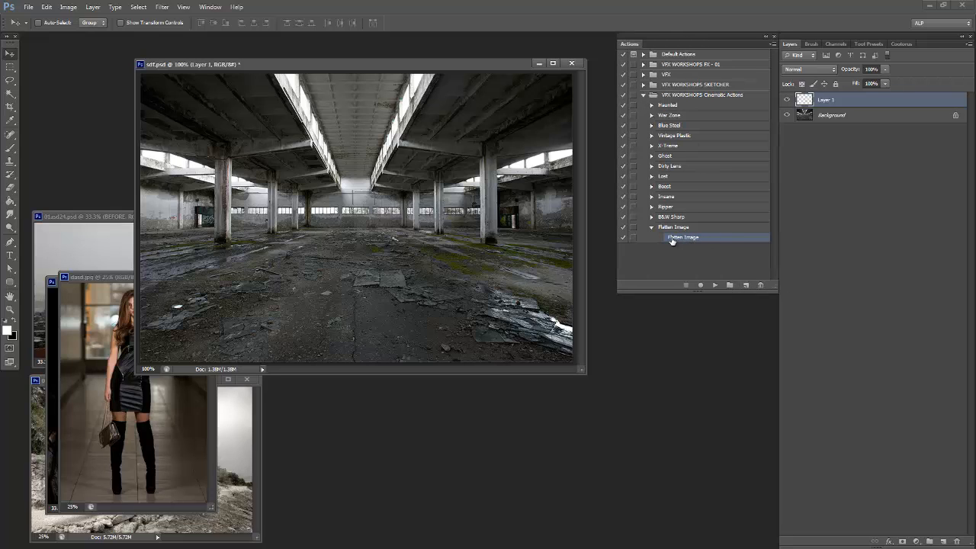
left_click(716, 284)
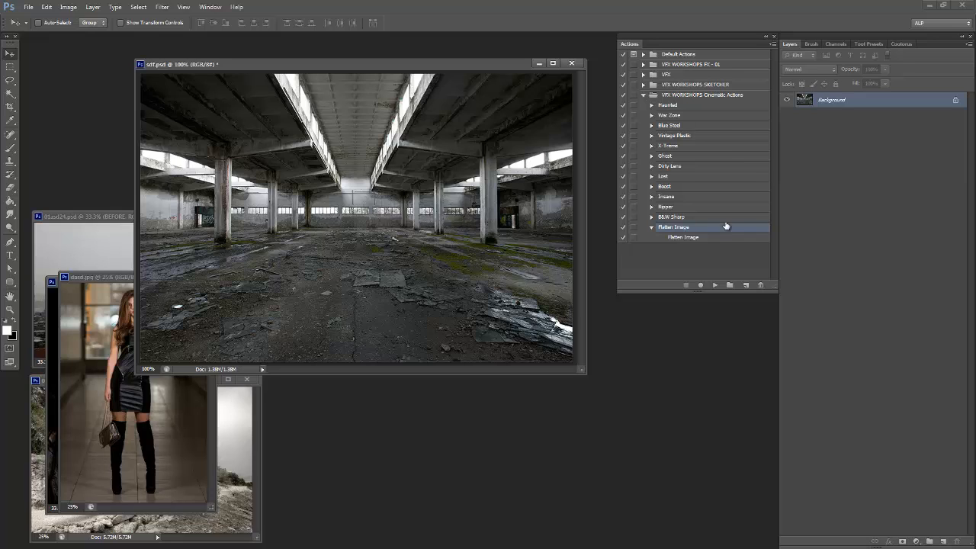
Play the Haunted action from the cinematic set on the flattened warehouse image.
left_click_drag(462, 73, 461, 71)
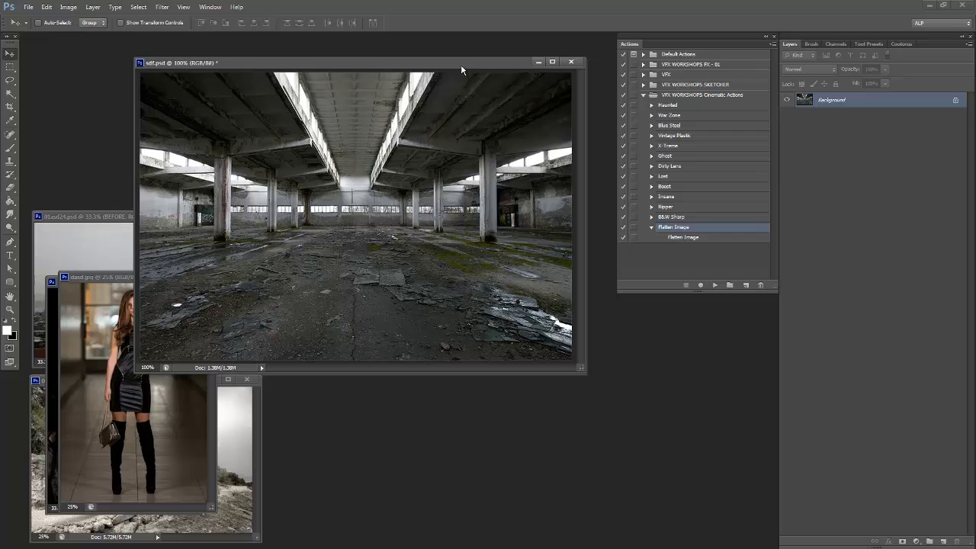
left_click(663, 106)
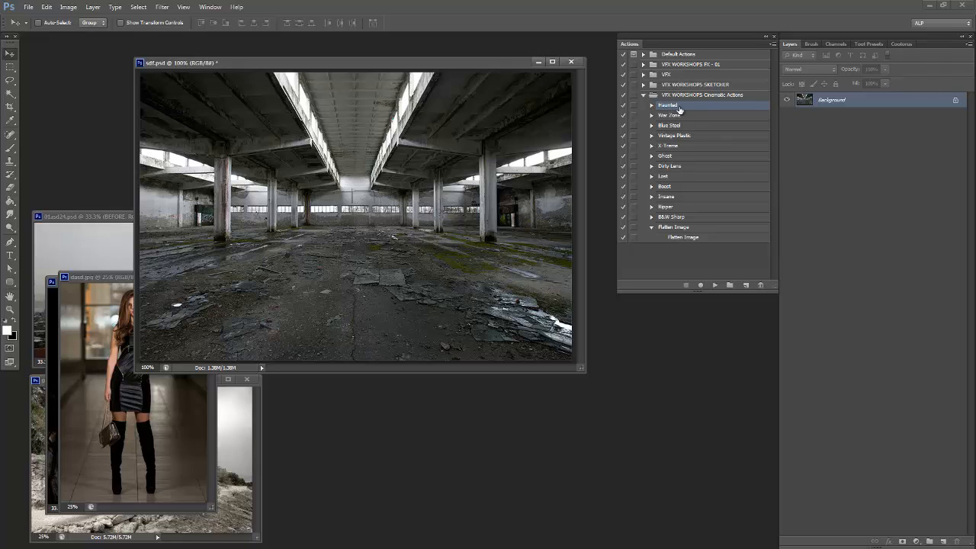
left_click(714, 285)
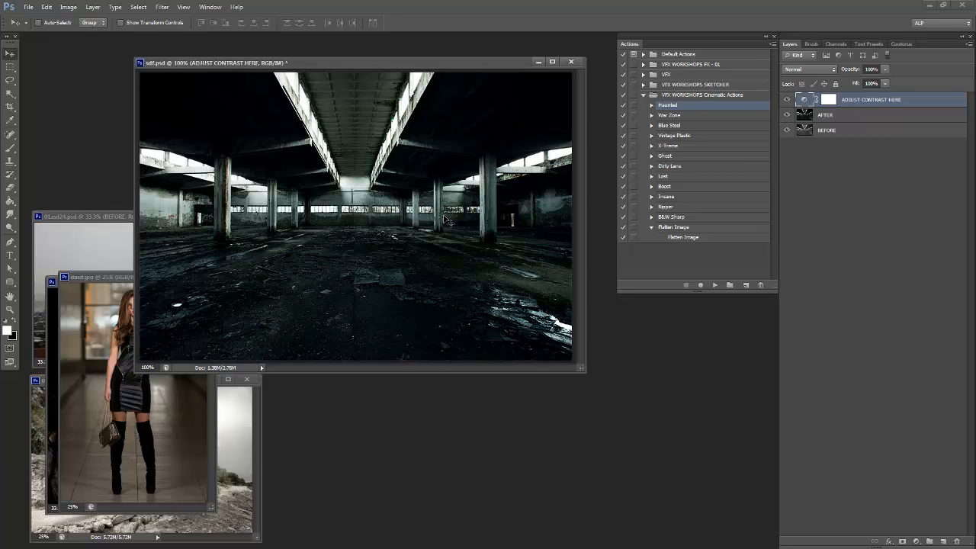
Adjust the ADJUST CONTRAST HERE curve by raising the black point, nudging the midpoint up and lowering the white point slightly.
double_click(806, 101)
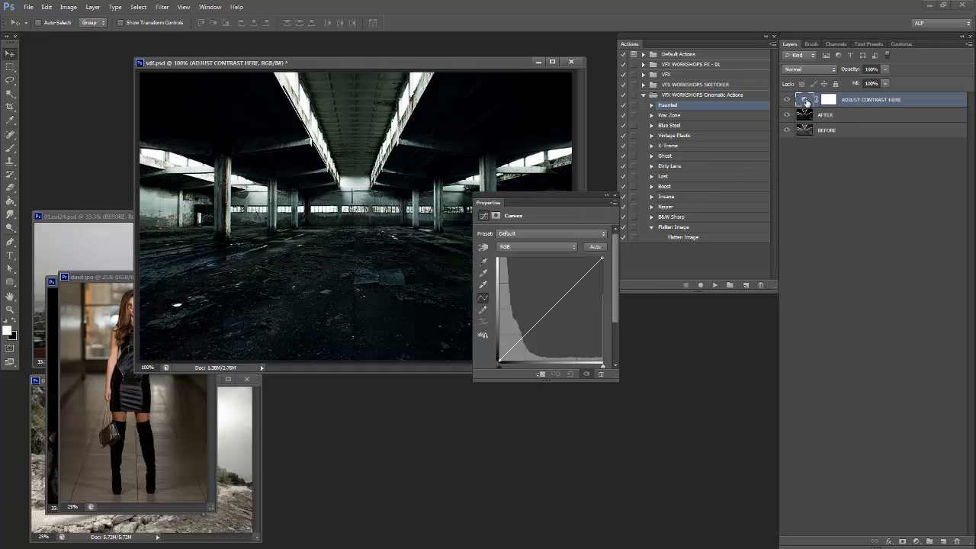
left_click_drag(559, 204, 686, 150)
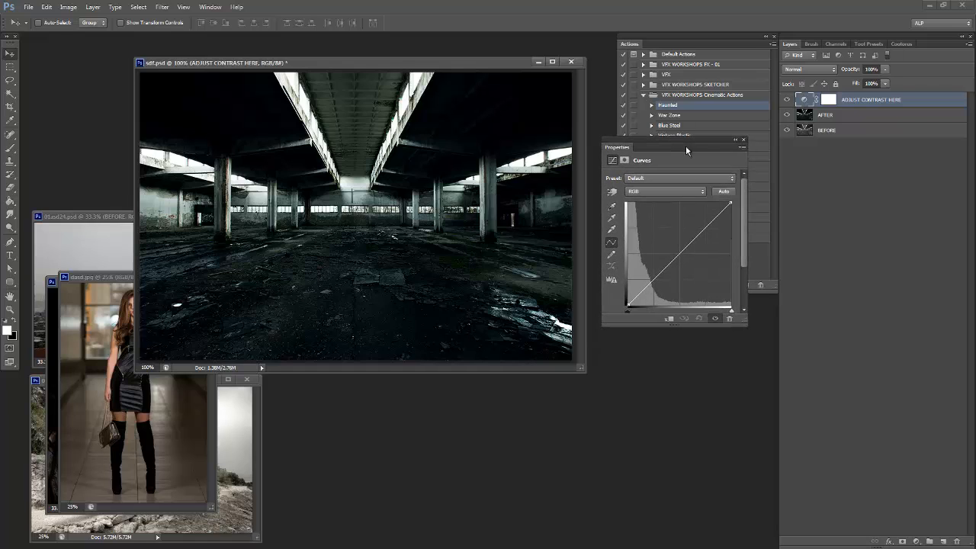
left_click(679, 253)
mouse_move(730, 202)
left_mouse_down()
mouse_move(708, 203)
mouse_move(731, 202)
left_mouse_up()
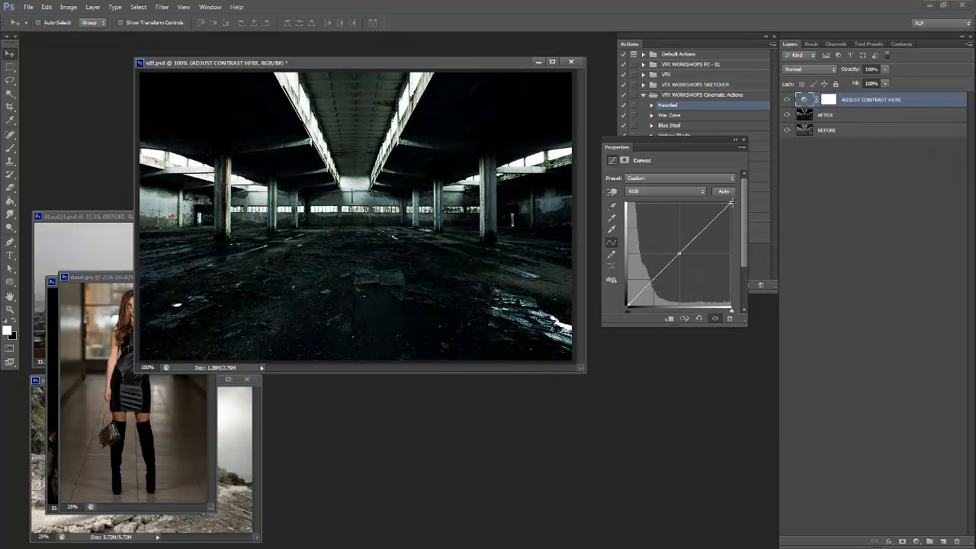
mouse_move(627, 303)
left_mouse_down()
mouse_move(648, 303)
mouse_move(624, 299)
left_mouse_up()
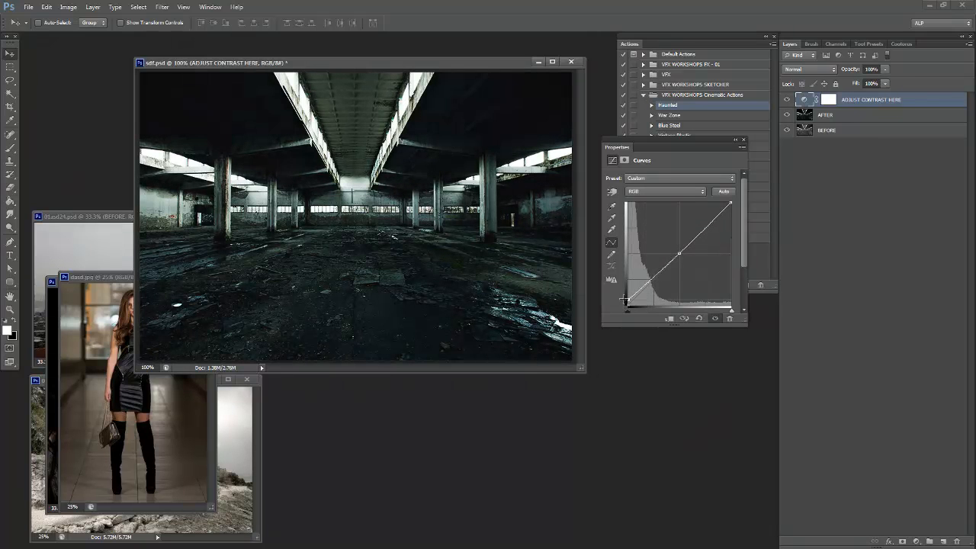
left_click_drag(678, 252, 680, 251)
left_click_drag(730, 204, 729, 209)
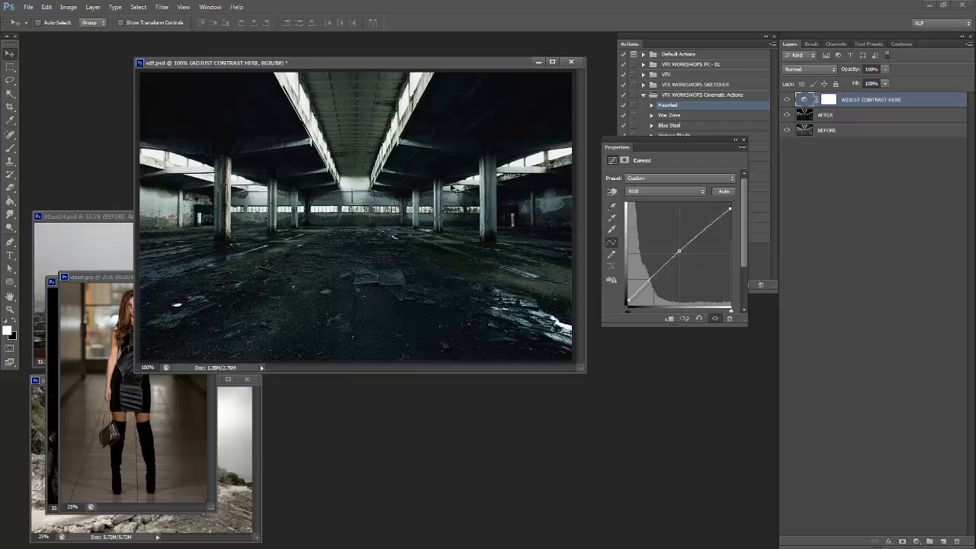
left_click(743, 139)
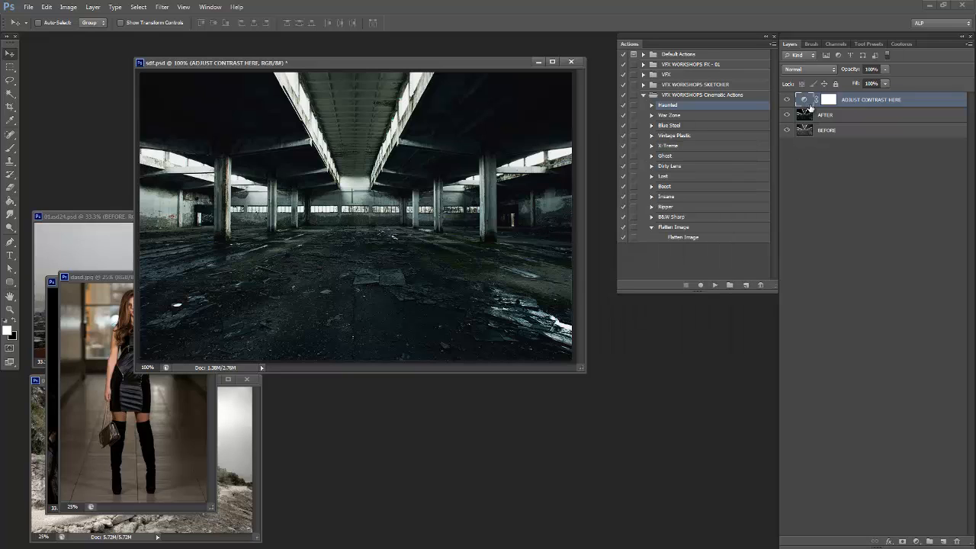
Delete the ADJUST CONTRAST HERE and AFTER layers, and flatten the remaining BEFORE layer with the Flatten Image action.
left_click(851, 117, "ctrl")
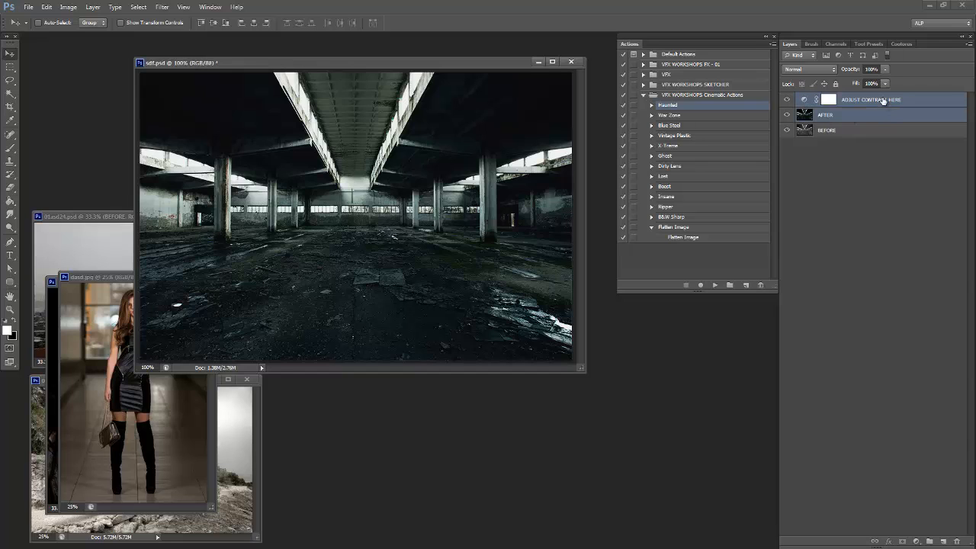
left_click(958, 542)
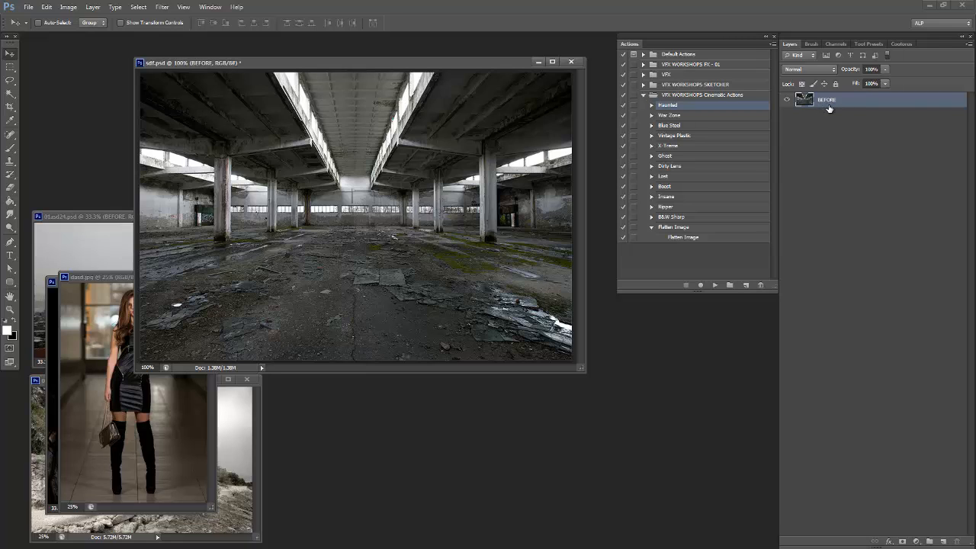
left_click(681, 238)
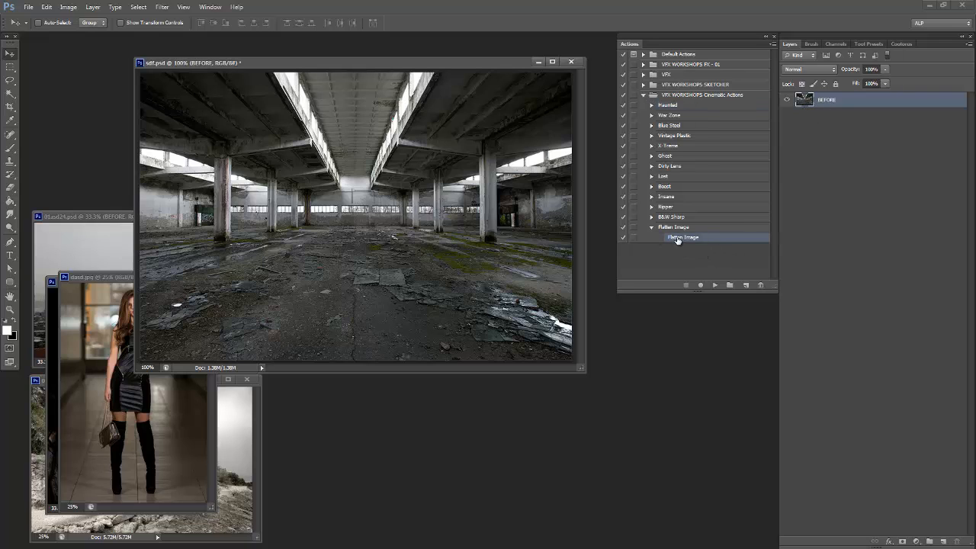
left_click(716, 286)
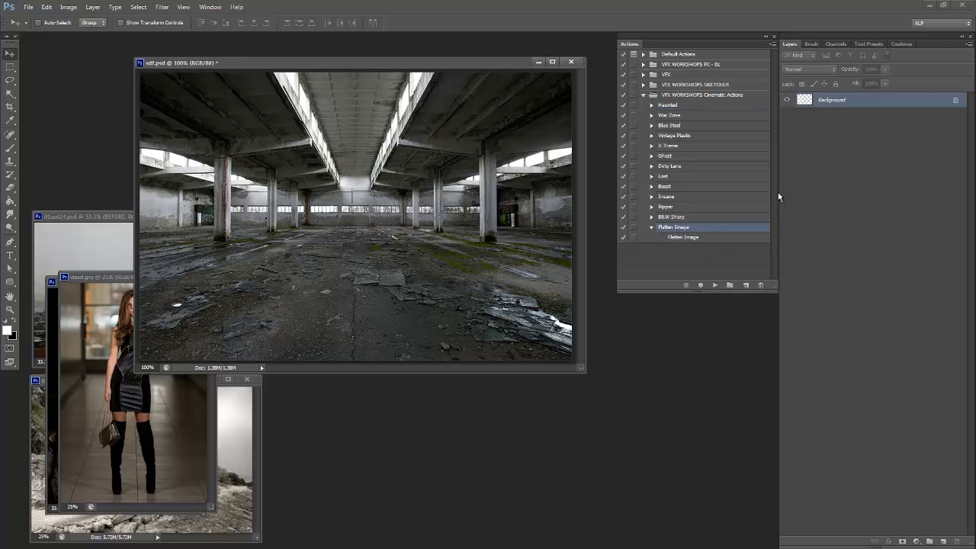
Play the War Zone action on the warehouse image, then anchor the midpoint of the ADJUST YOUR CONTRAST HERE curve and lower its shadows.
left_click(671, 116)
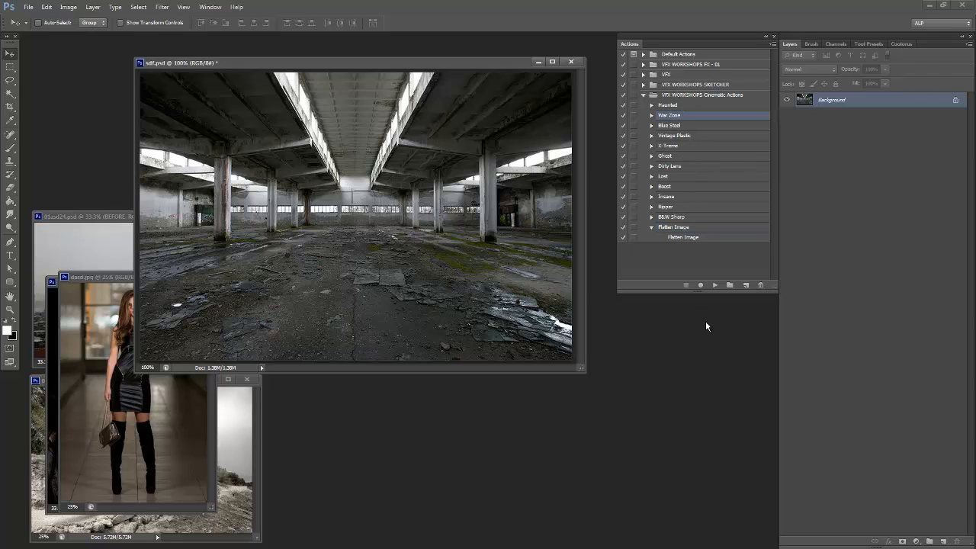
left_click(716, 285)
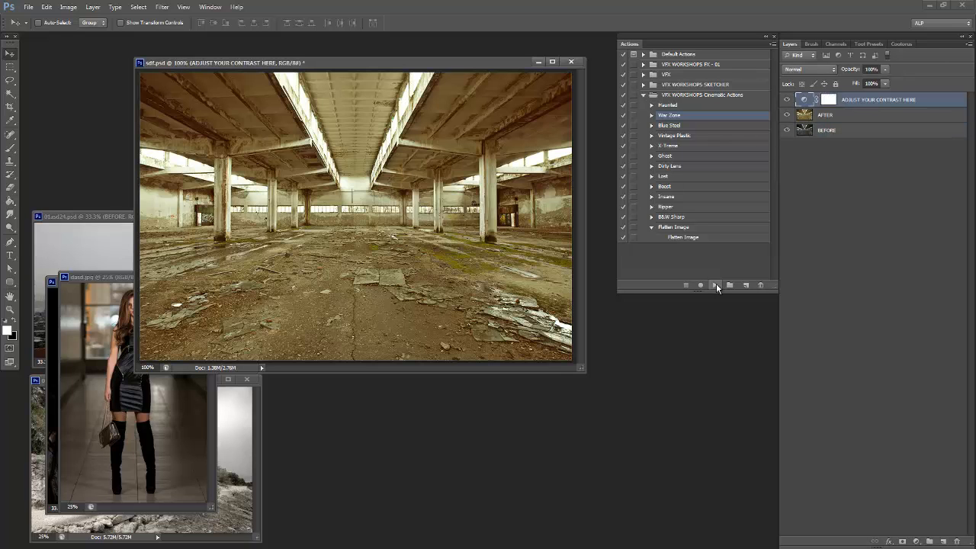
double_click(803, 101)
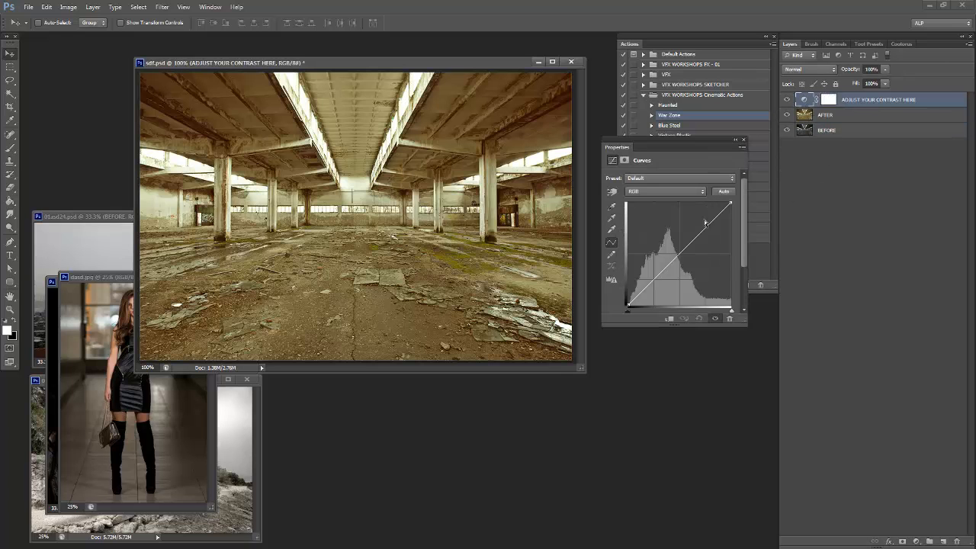
left_click(680, 253)
left_click_drag(656, 276, 657, 287)
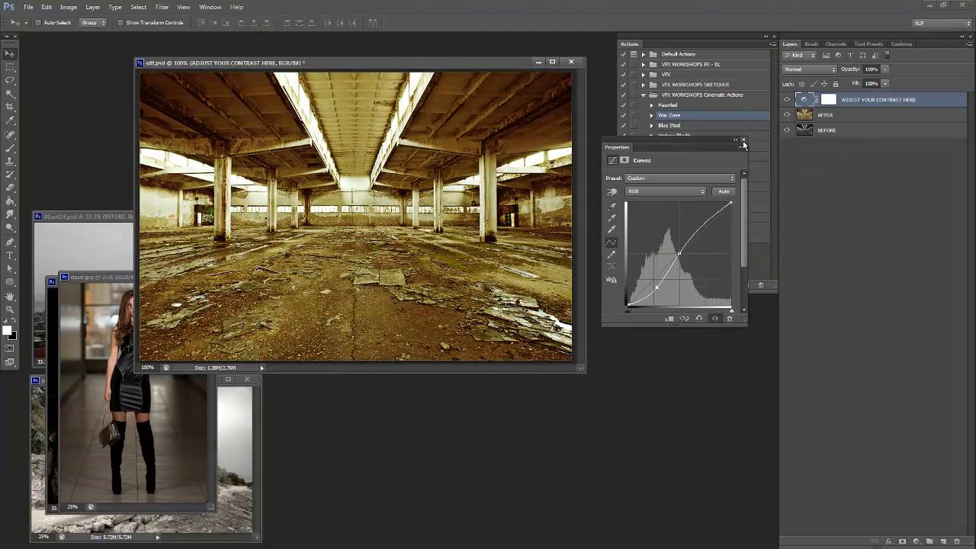
left_click(743, 141)
Delete the ADJUST YOUR CONTRAST HERE and AFTER layers and flatten the remaining BEFORE layer with the Flatten Image action.
left_click(830, 116, "shift")
left_click_drag(868, 106, 957, 540)
left_click(681, 238)
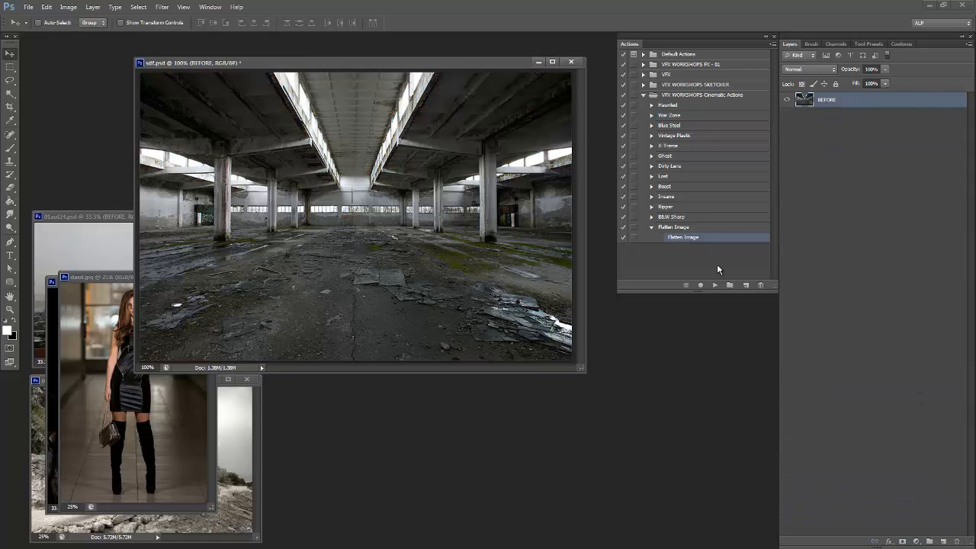
left_click(715, 284)
Play the Vintage Plastic action on the flattened warehouse image and view the effect at actual pixels.
left_click(667, 157)
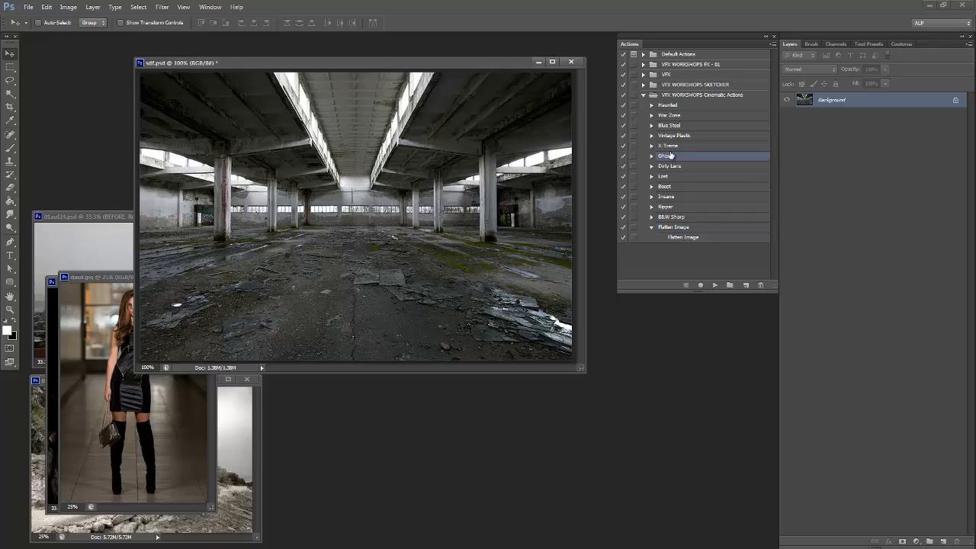
left_click(670, 145)
left_click(674, 135)
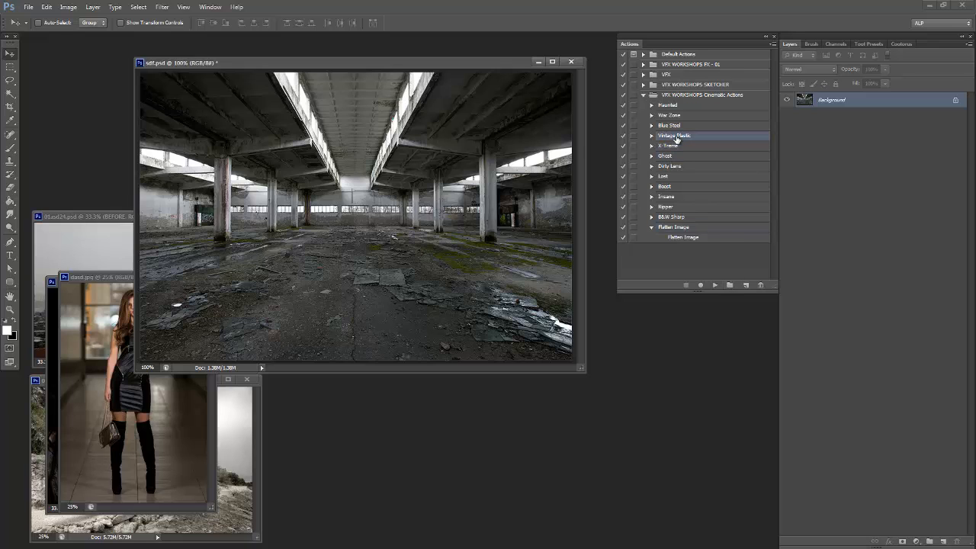
left_click(715, 286)
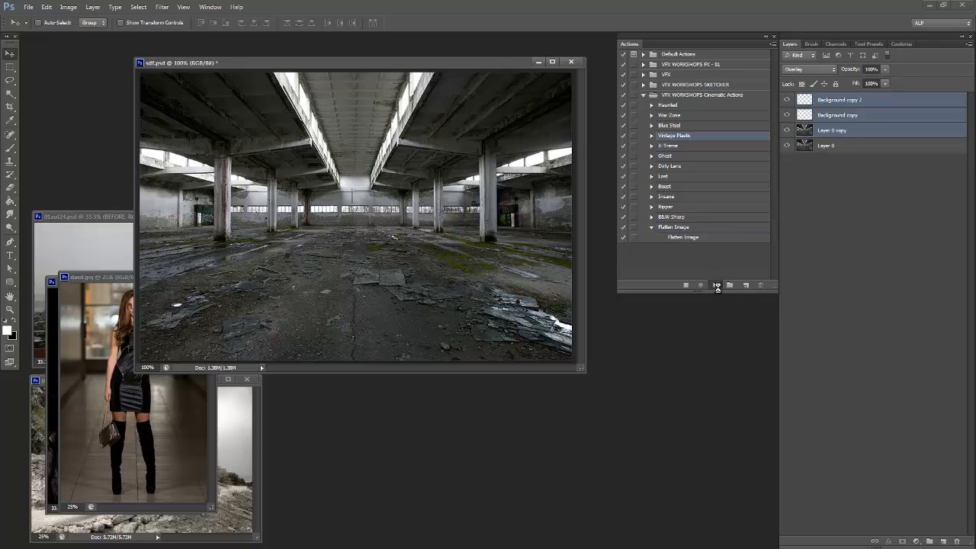
key("z")
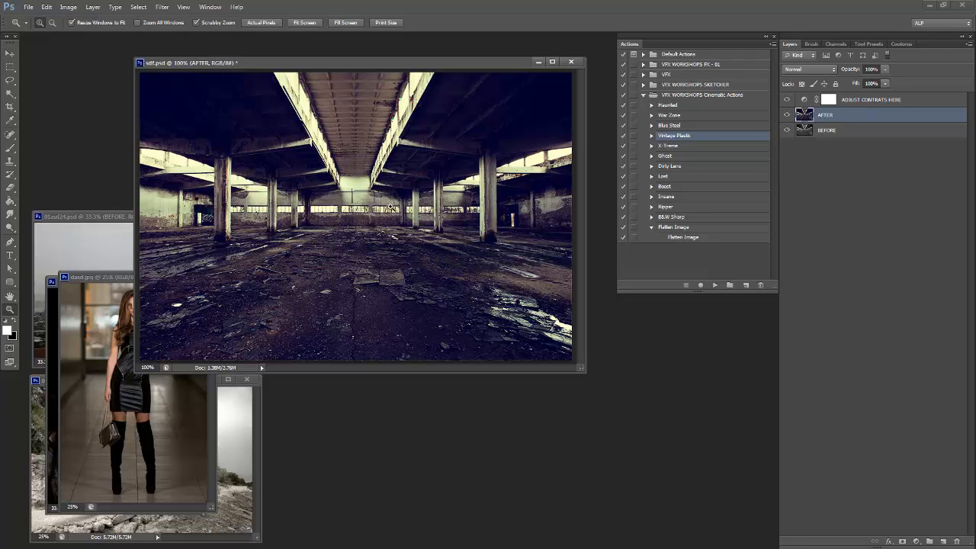
right_click(381, 203)
left_click(408, 223)
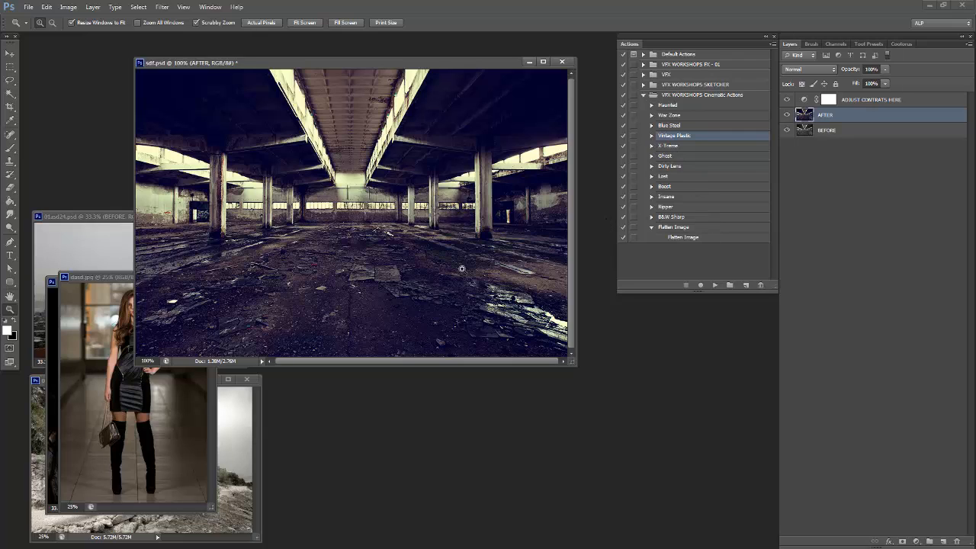
Remove the Vintage Plastic AFTER layer and its contrast adjustment layer, and run Flatten Image on the BEFORE layer.
left_click(862, 103, "shift")
left_click_drag(884, 107, 956, 541)
left_click(697, 235)
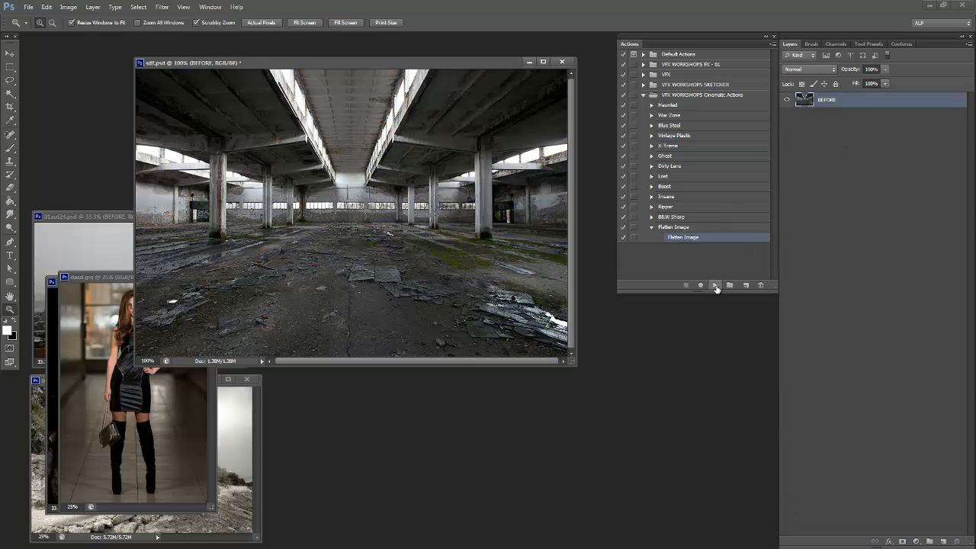
left_click(715, 285)
Reduce the warehouse image view to 50% and move its window out of the way below the list of actions.
left_click(279, 107, "alt")
left_click(279, 107, "alt")
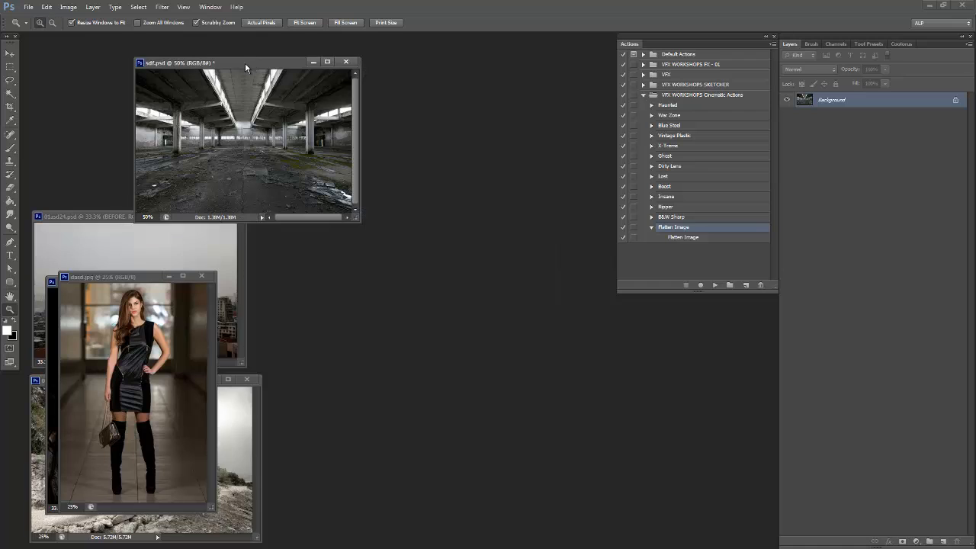
left_click_drag(246, 63, 641, 405)
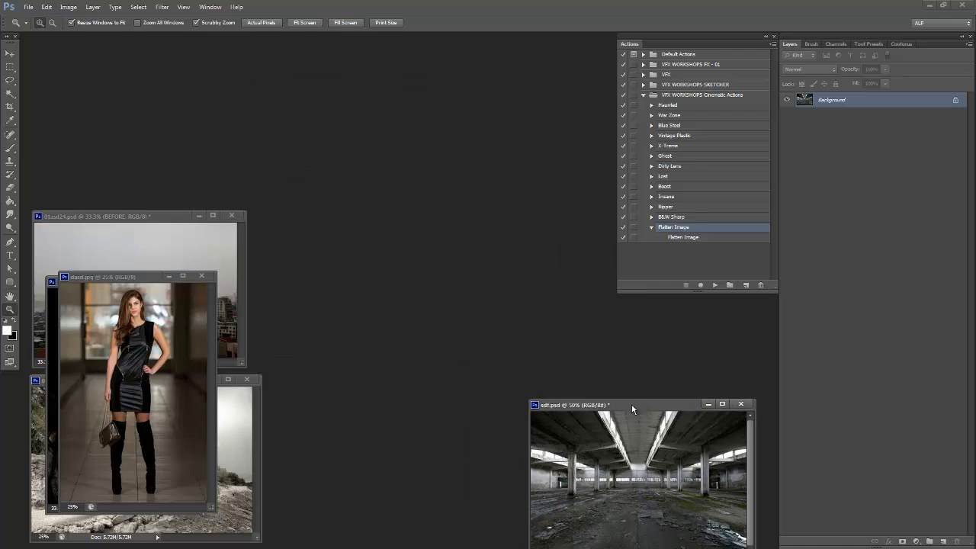
Bring the runner photo 0124.psd into the main workspace, show it at 100% and position its window beside the actions.
left_click(225, 379)
left_click_drag(198, 382, 376, 124)
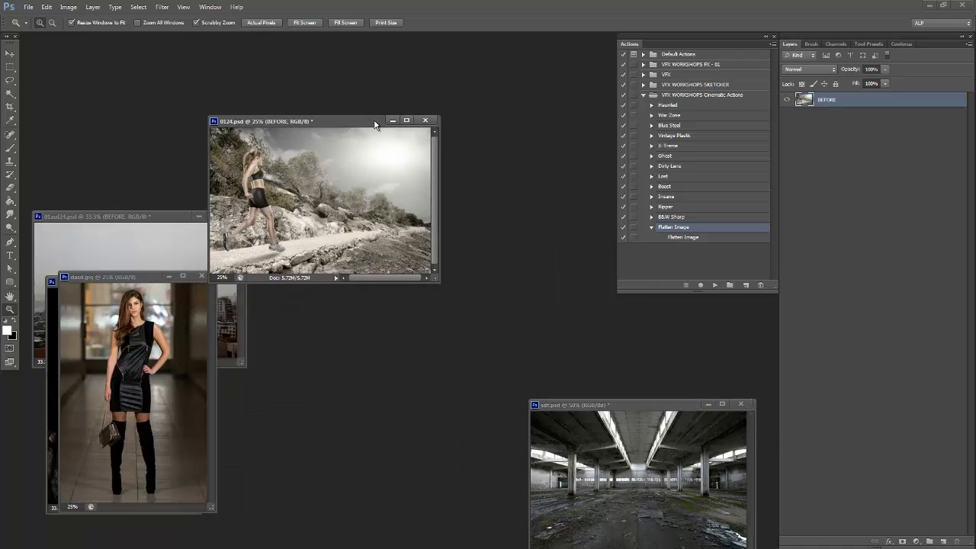
left_click(357, 183)
right_click(405, 165)
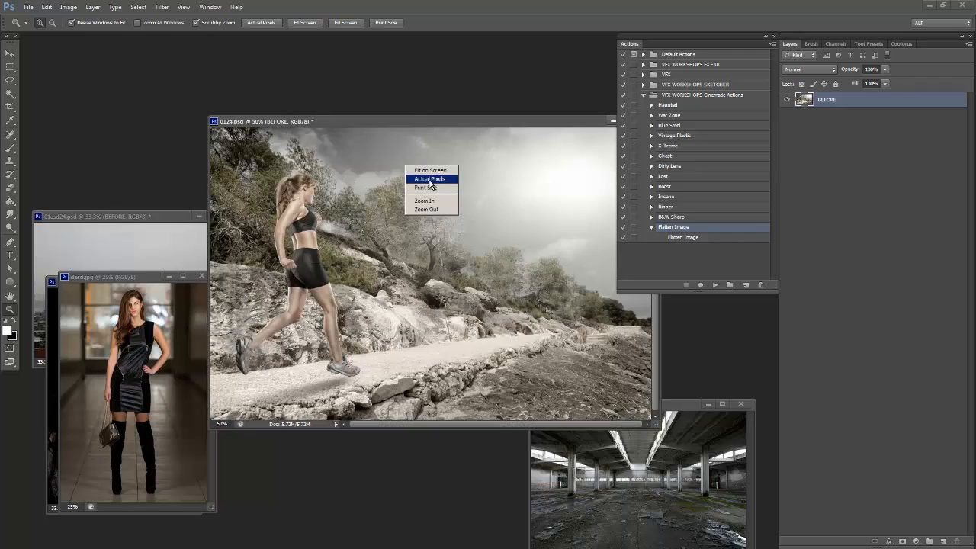
left_click(430, 180)
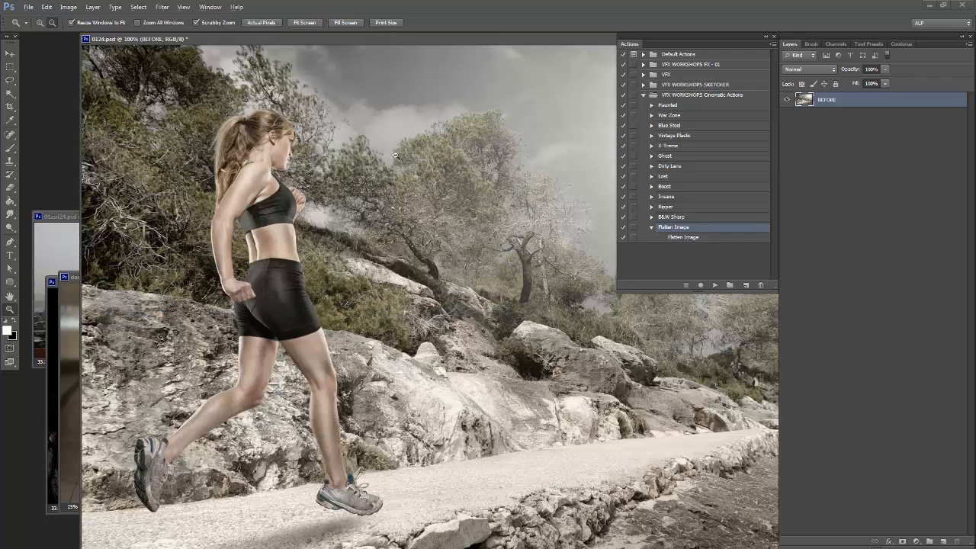
left_click(396, 155, "alt")
left_click_drag(348, 37, 345, 86)
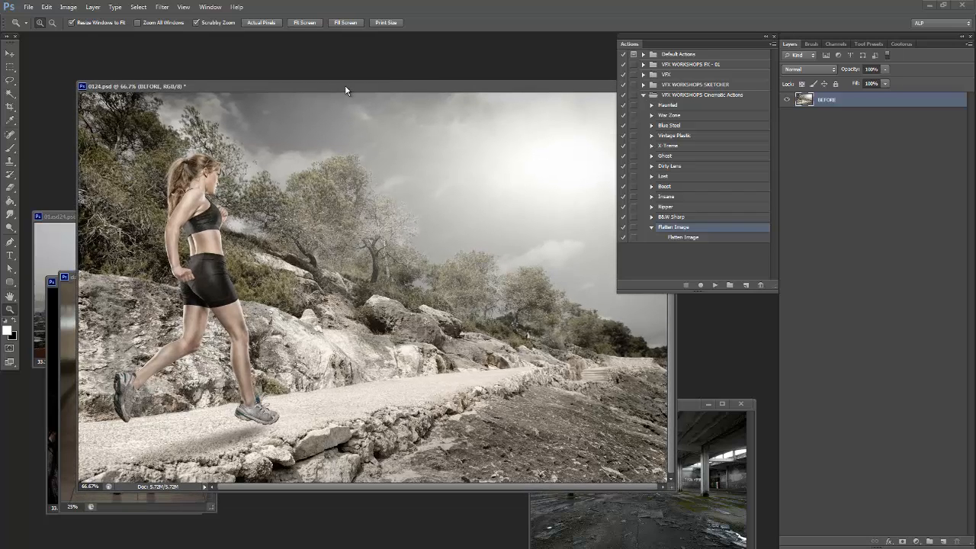
left_click_drag(344, 85, 344, 76)
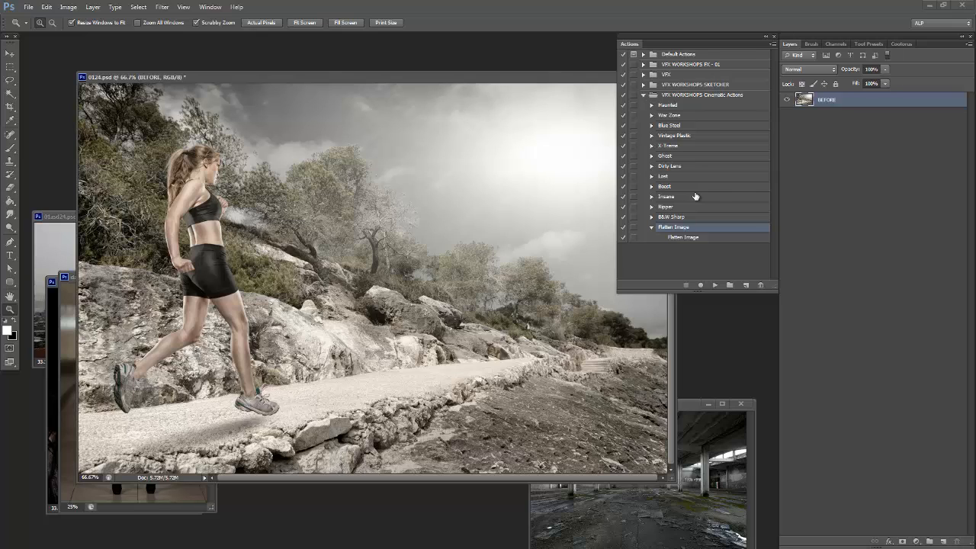
right_click(376, 175)
left_click(393, 192)
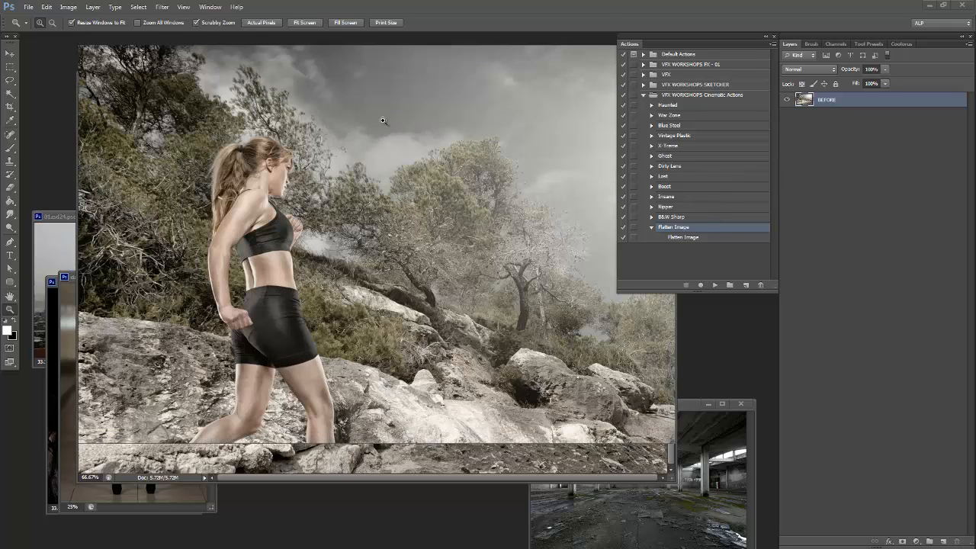
left_click_drag(364, 41, 322, 41)
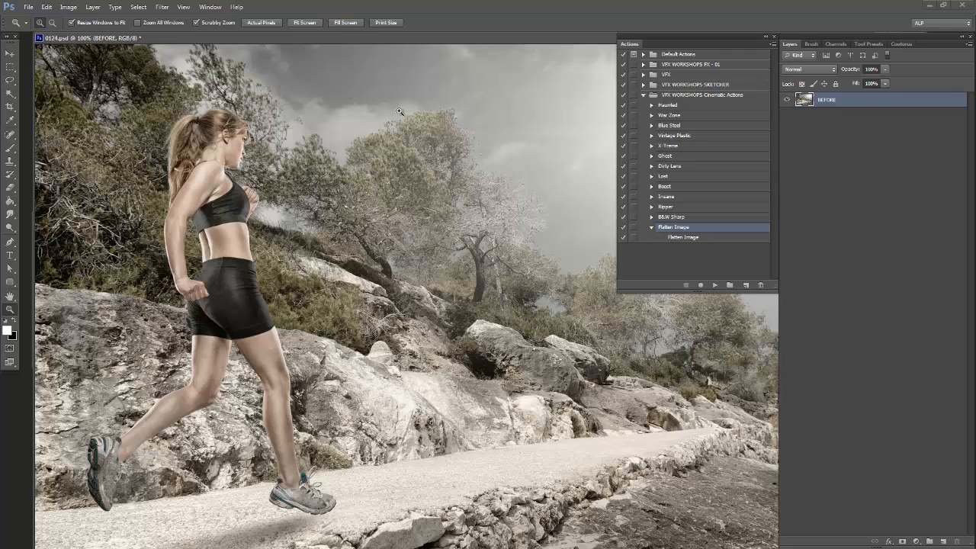
Flatten the runner photo's BEFORE layer with Flatten Image, and play the B&W Sharp action on it.
left_click(664, 220)
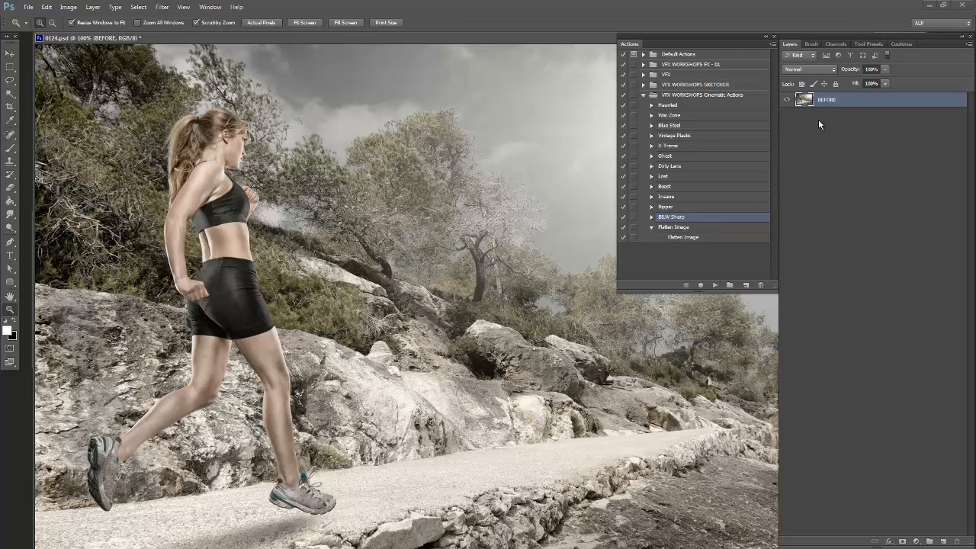
left_click(692, 237)
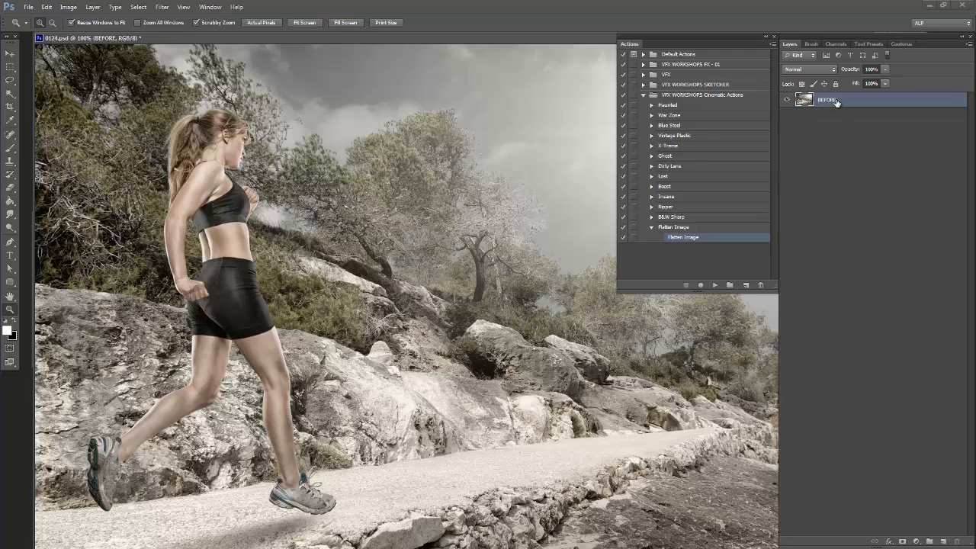
left_click(716, 285)
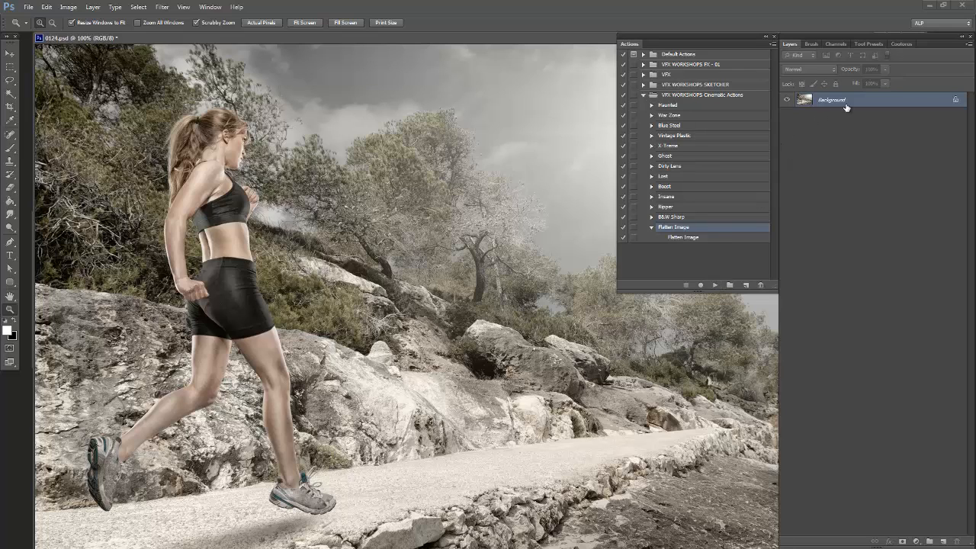
left_click(665, 218)
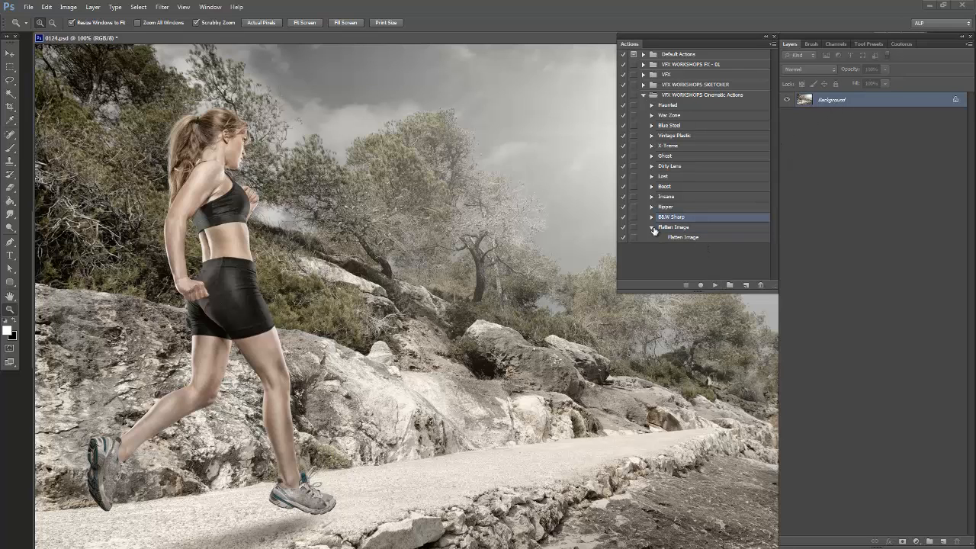
left_click(715, 286)
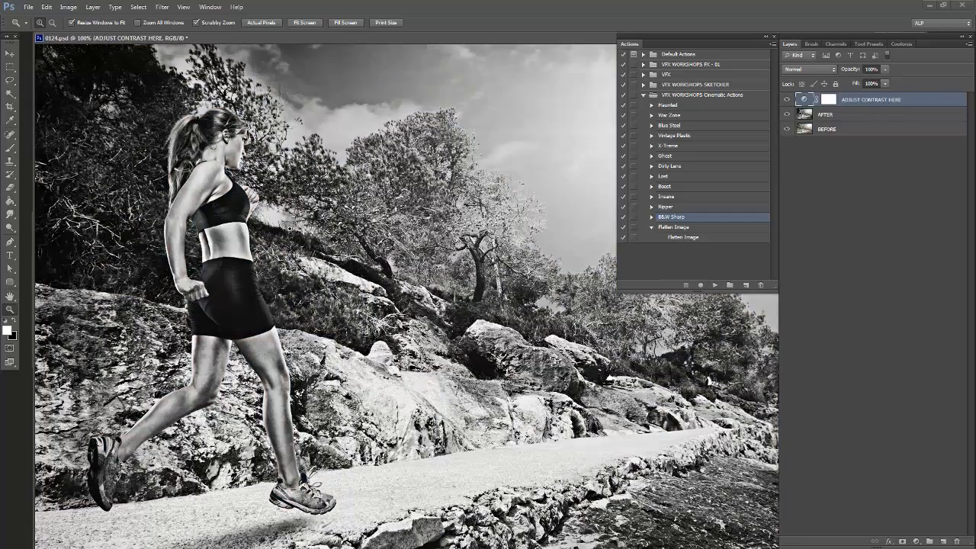
Examine the B&W Sharp detail close up on the runner and the trees, and return to the actual-pixels view.
left_click_drag(286, 229, 313, 252)
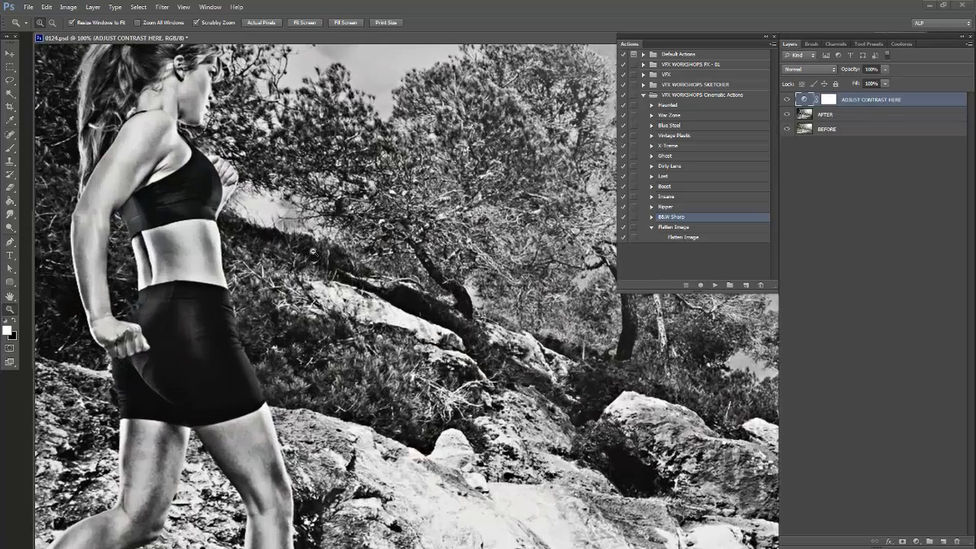
left_click_drag(333, 176, 479, 284)
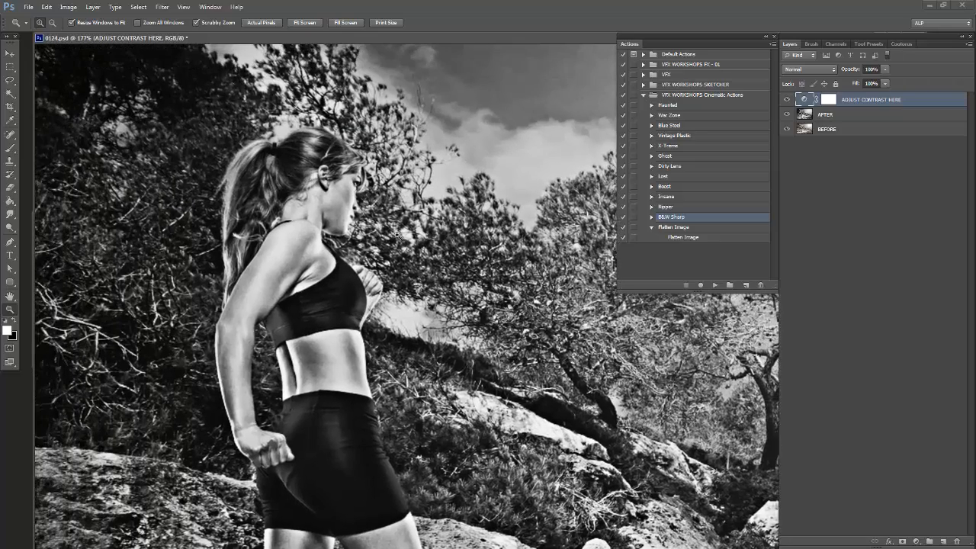
right_click(427, 228)
left_click(442, 241)
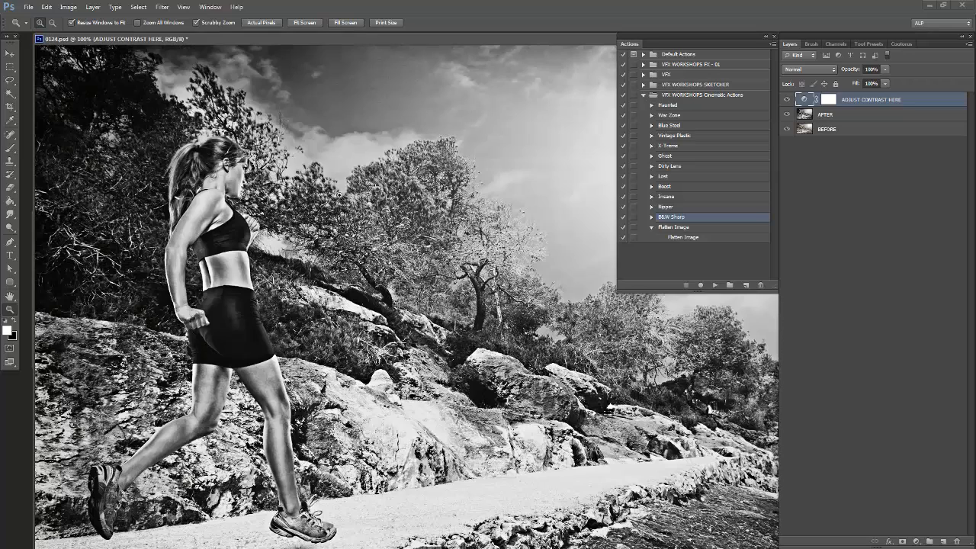
left_click(475, 350)
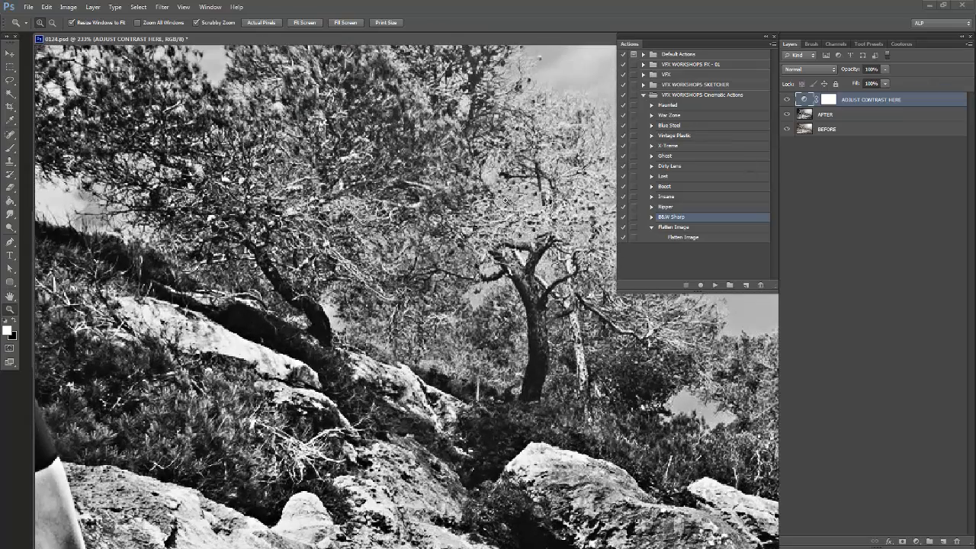
right_click(502, 196)
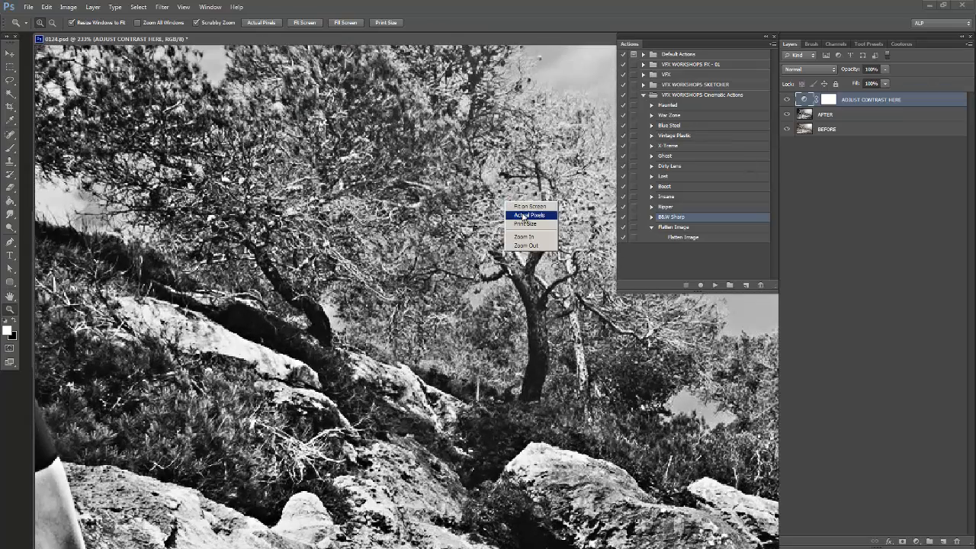
left_click(517, 210)
Hide and show the AFTER layer repeatedly to compare the black-and-white effect with the original runner photo.
left_click(787, 115)
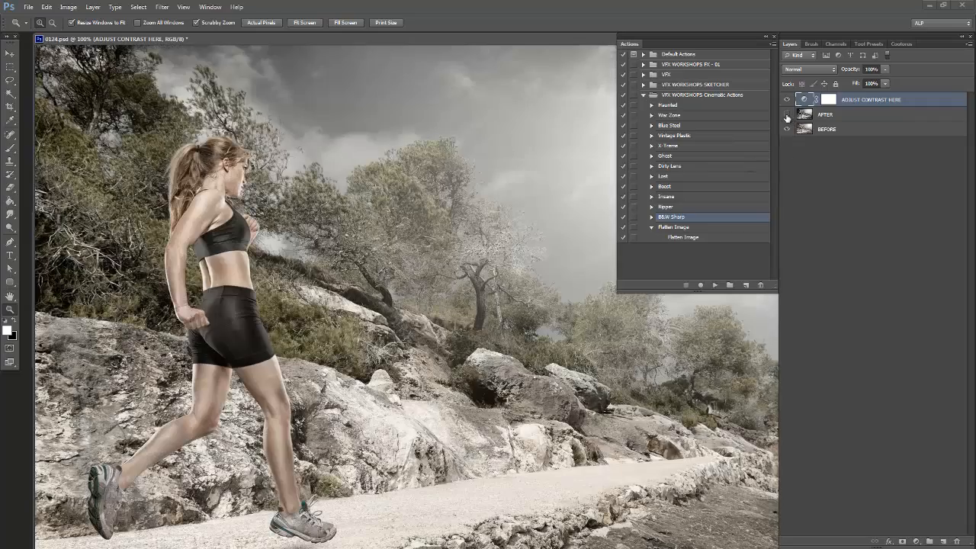
left_click(786, 115)
left_click(787, 115)
left_click(787, 116)
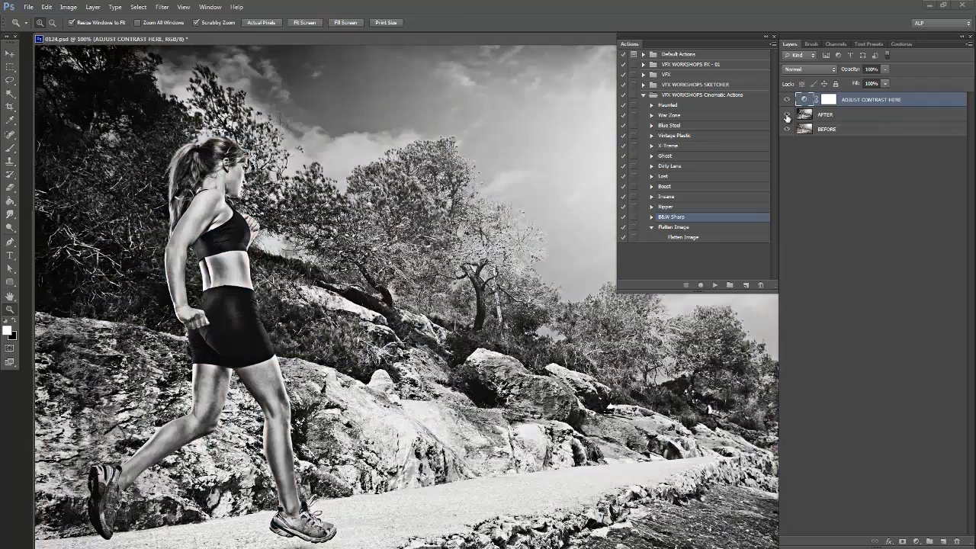
left_click(786, 116)
left_click(786, 116)
Open the ADJUST CONTRAST HERE curve and try several control points along it, removing all but the midpoint.
double_click(803, 100)
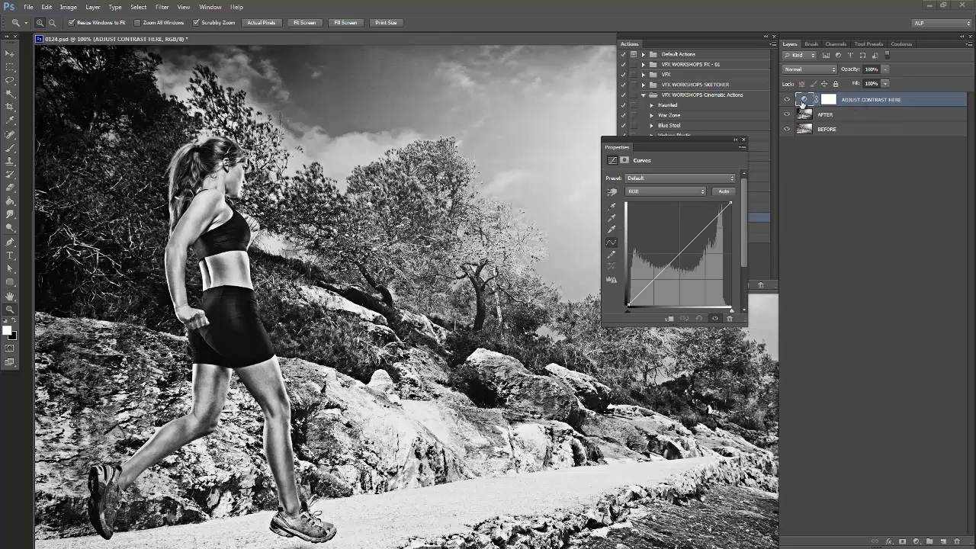
left_click_drag(644, 142, 593, 93)
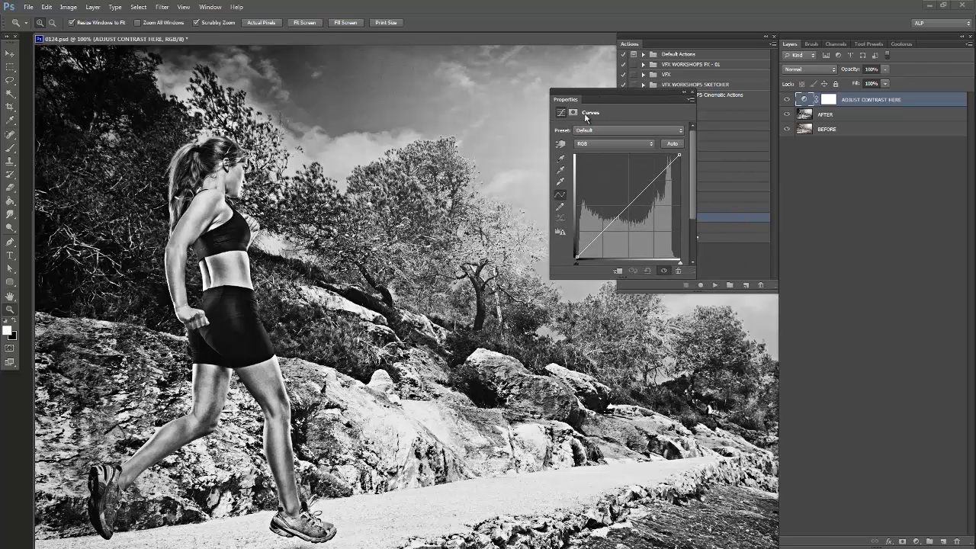
left_click(628, 204)
left_click(598, 236)
left_click_drag(611, 222, 610, 220)
left_click_drag(662, 174, 696, 195)
left_click_drag(629, 205, 725, 214)
left_click_drag(610, 220, 697, 235)
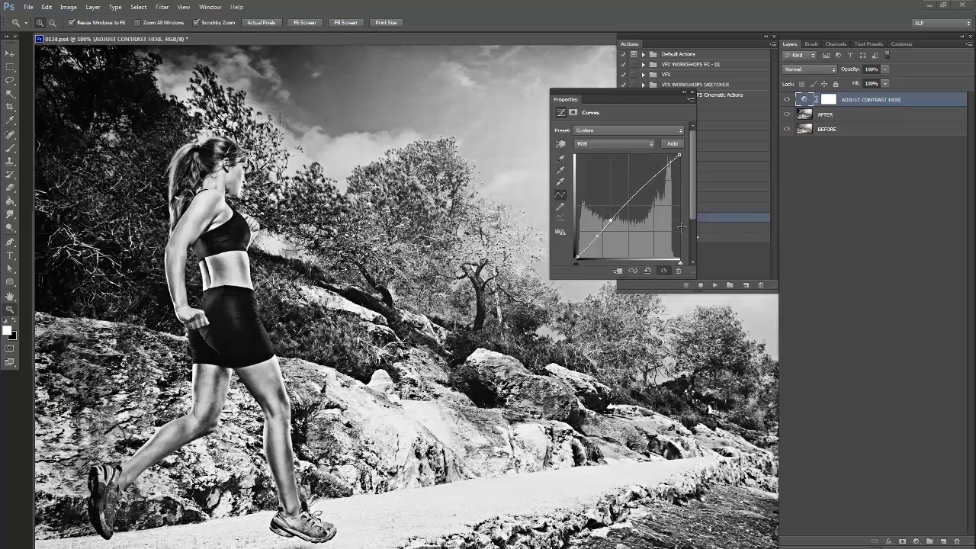
left_click_drag(598, 236, 696, 240)
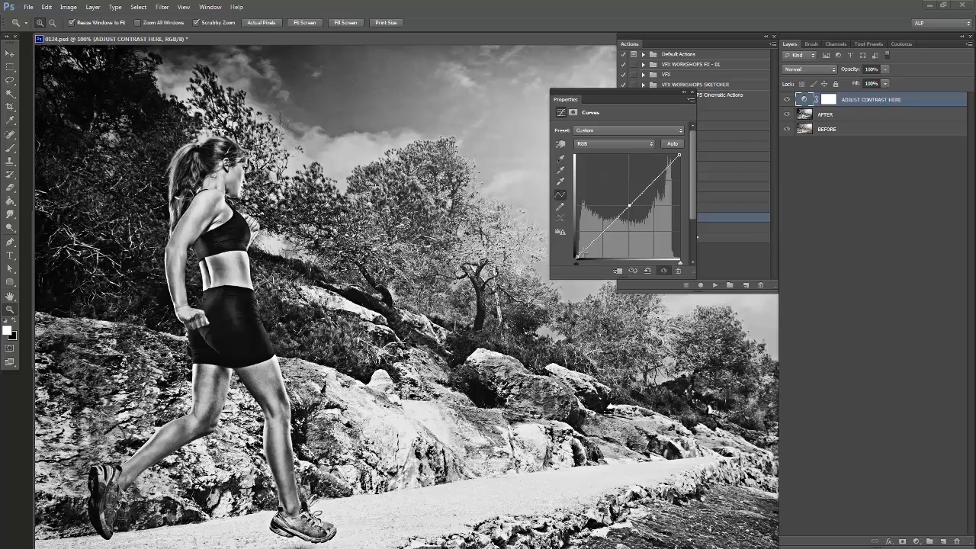
Soften the black-and-white contrast by raising the curve's black point and slightly lowering its white point.
left_click_drag(577, 257, 581, 249)
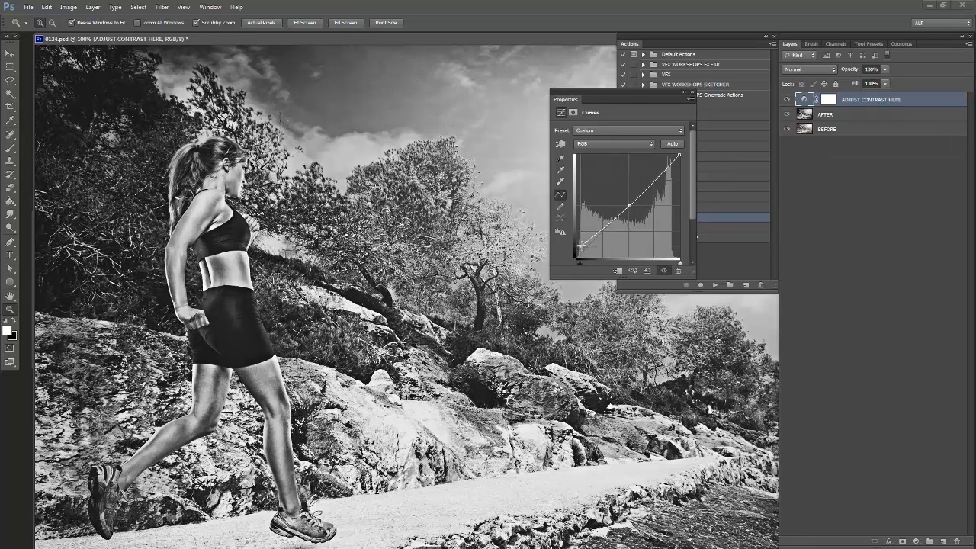
mouse_move(677, 156)
left_mouse_down()
mouse_move(679, 166)
mouse_move(680, 157)
left_mouse_up()
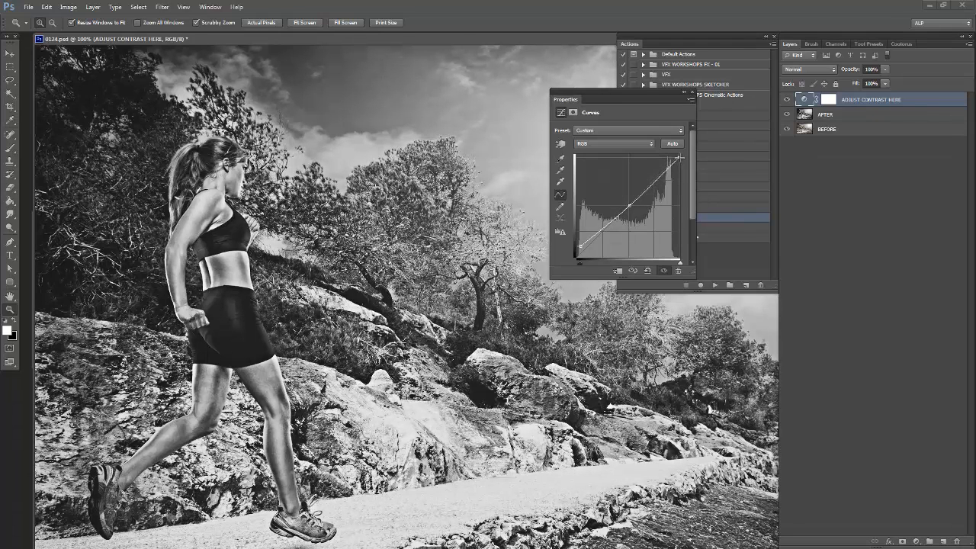
left_click(692, 92)
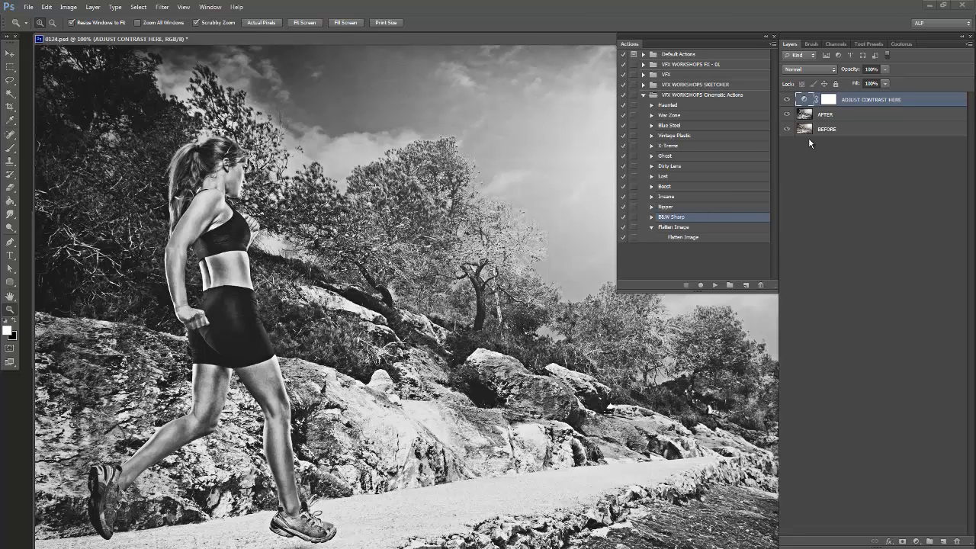
Group the ADJUST CONTRAST HERE and AFTER layers, and toggle the group to compare the effect with the original runner photo.
left_click(828, 120, "shift")
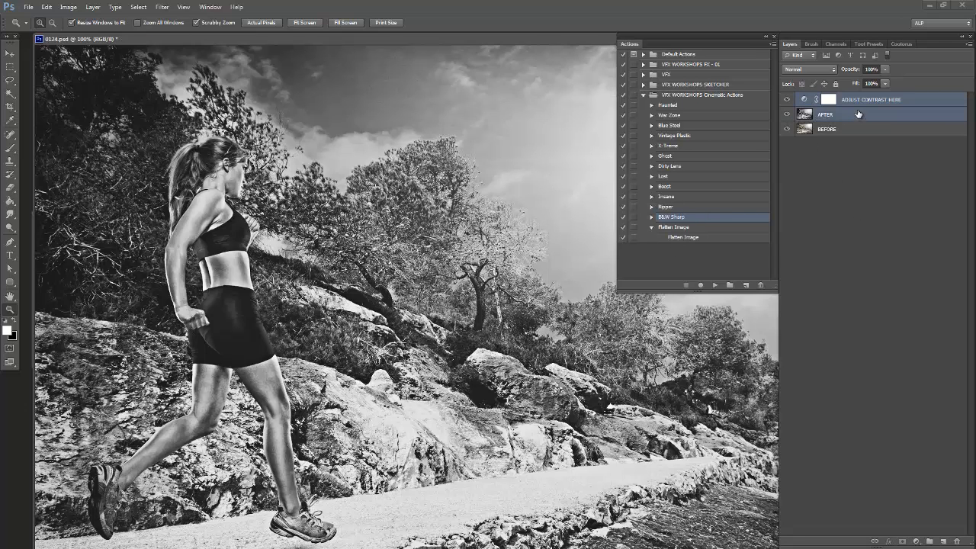
key("ctrl+g")
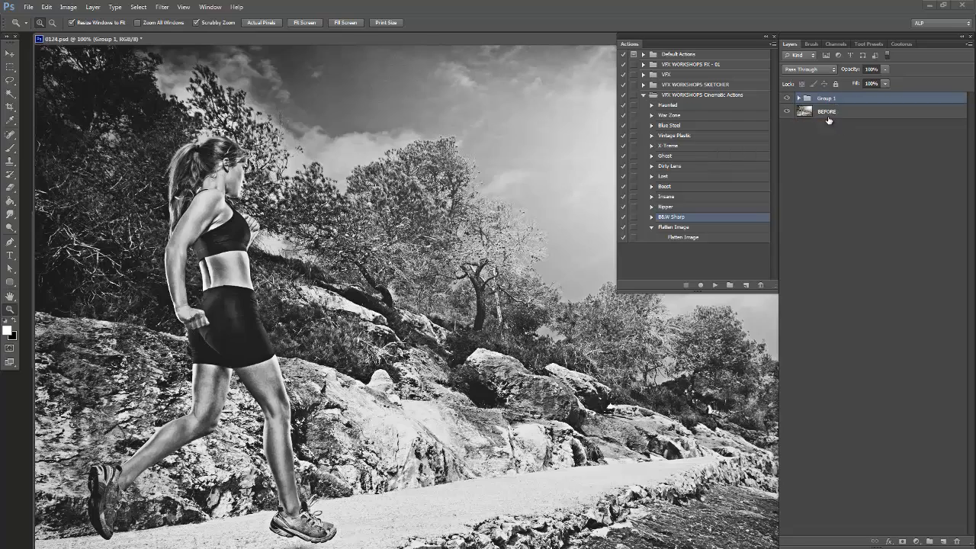
left_click(787, 99)
left_click(787, 99)
right_click(422, 279)
left_click(447, 291)
scroll(328, 217, "down", 1)
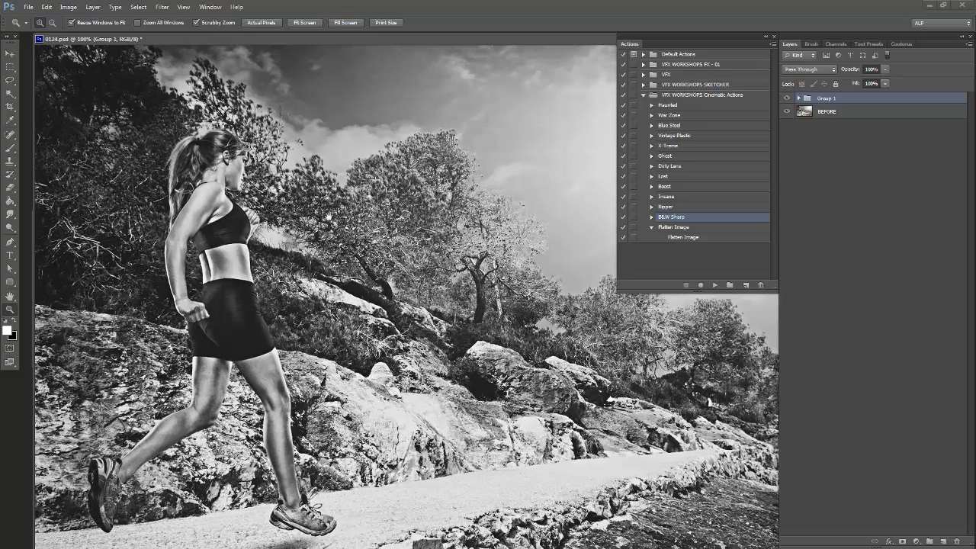
left_click(786, 99)
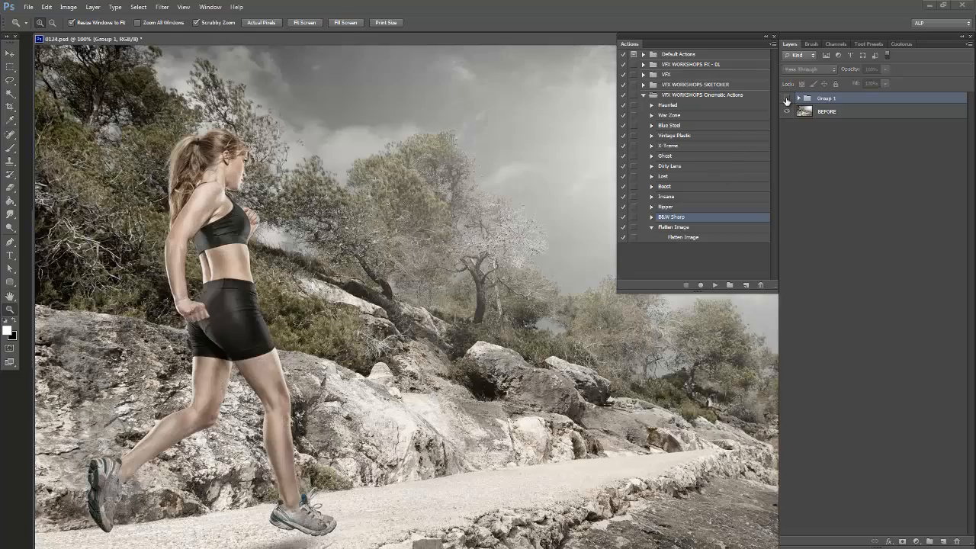
left_click(787, 98)
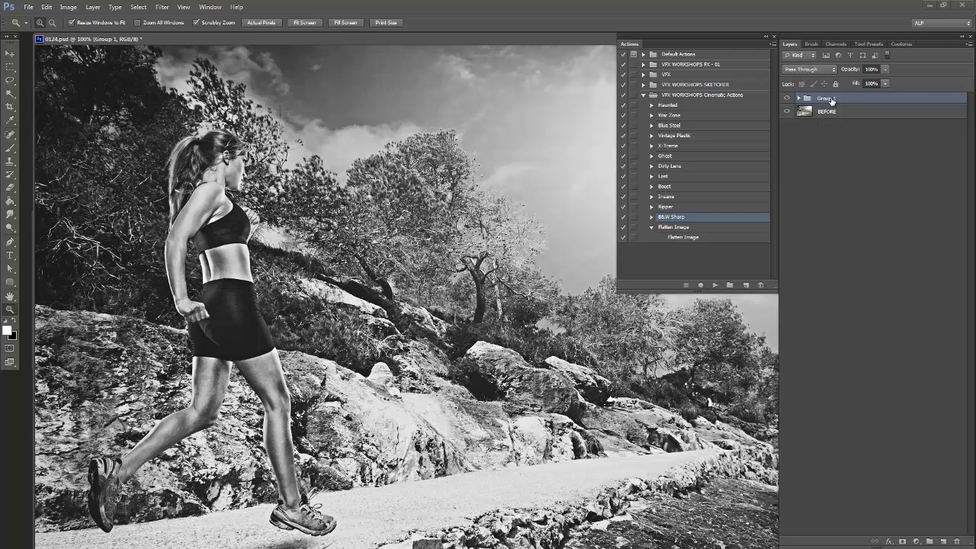
Delete the black-and-white effect group and flatten the remaining BEFORE layer with the Flatten Image action.
left_click_drag(831, 101, 957, 540)
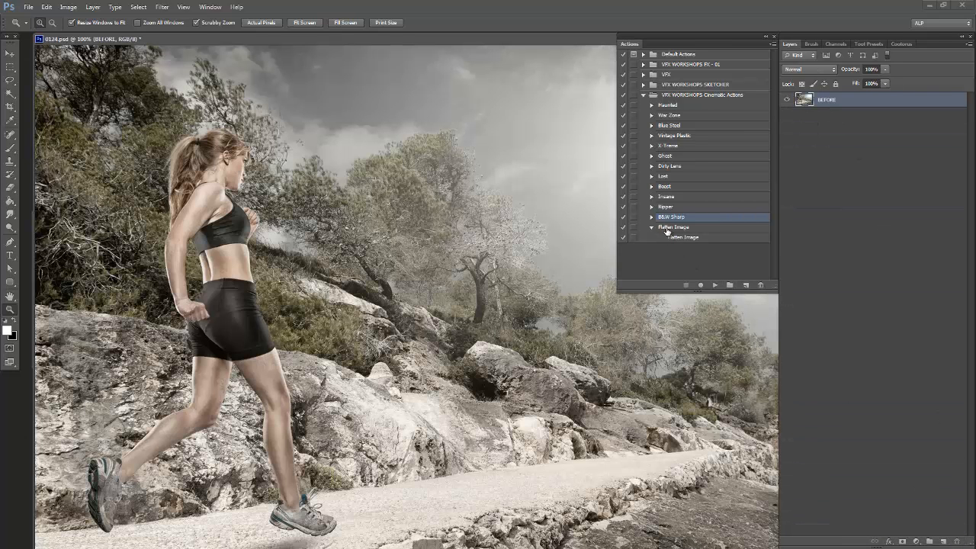
left_click(672, 227)
left_click(714, 284)
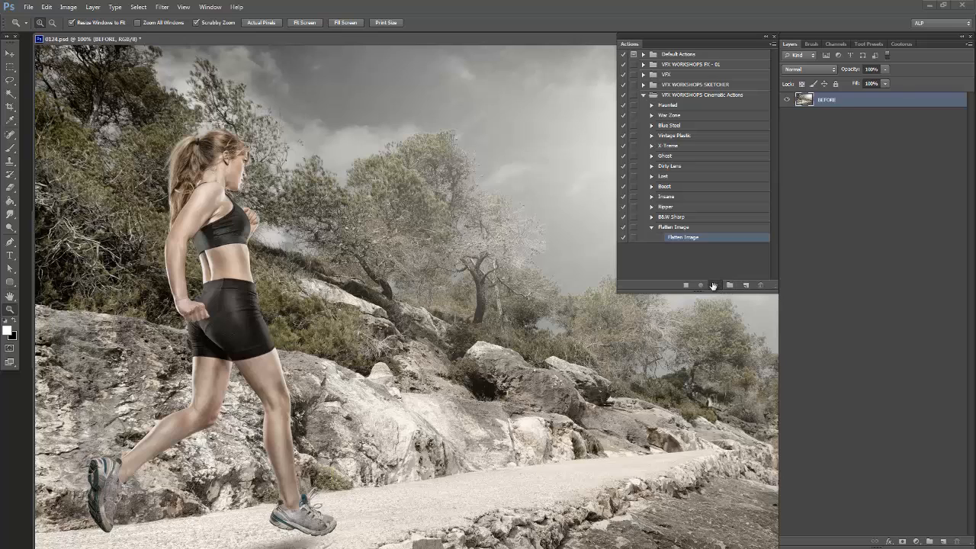
Play the Boost action on the flattened runner photo.
left_click(667, 188)
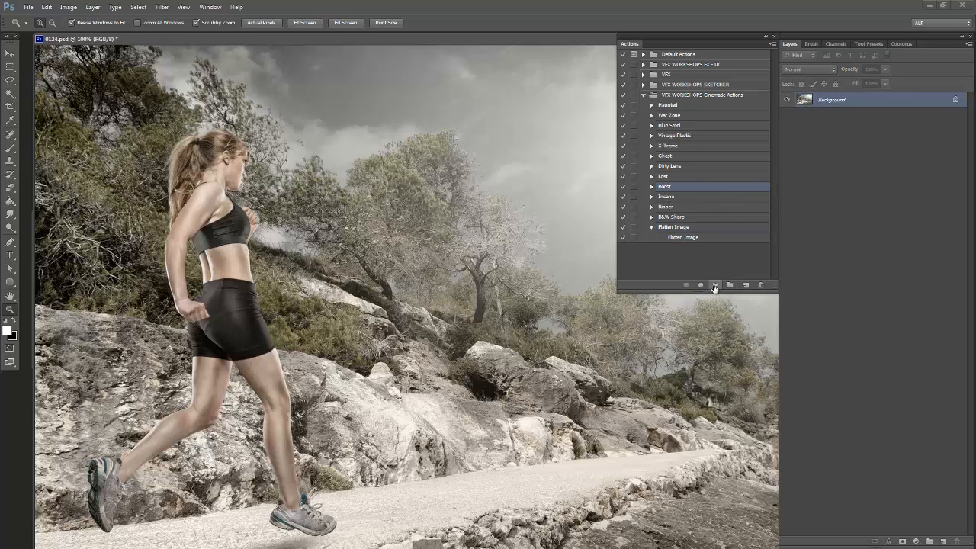
left_click(715, 285)
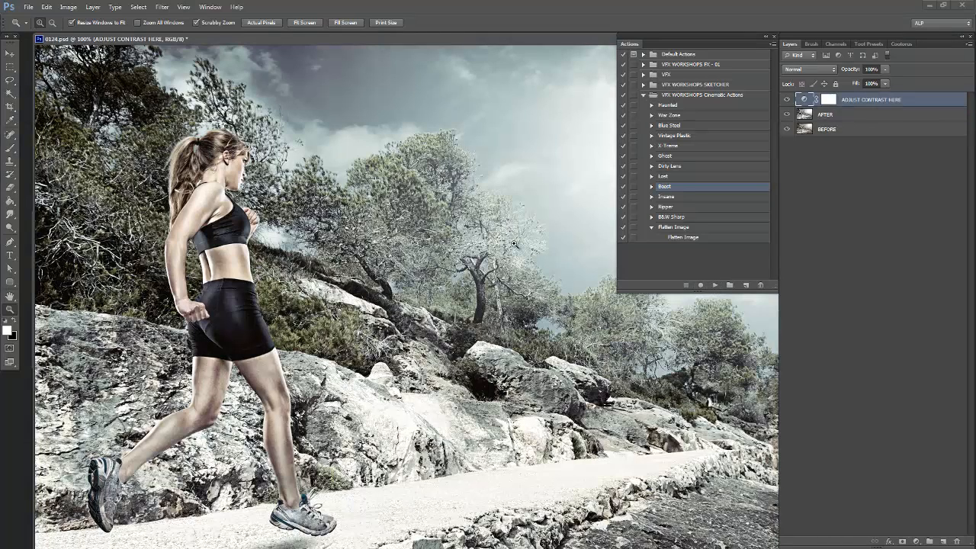
Shape the Boost contrast curve with a fixed midpoint, darker shadows and a lowered white point, checking the tree detail close up.
double_click(805, 100)
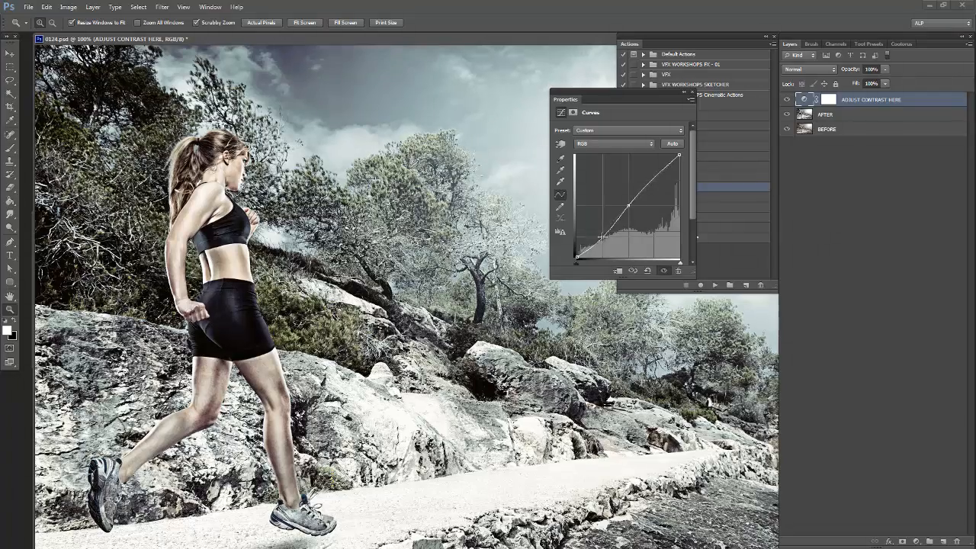
left_click_drag(532, 221, 532, 220)
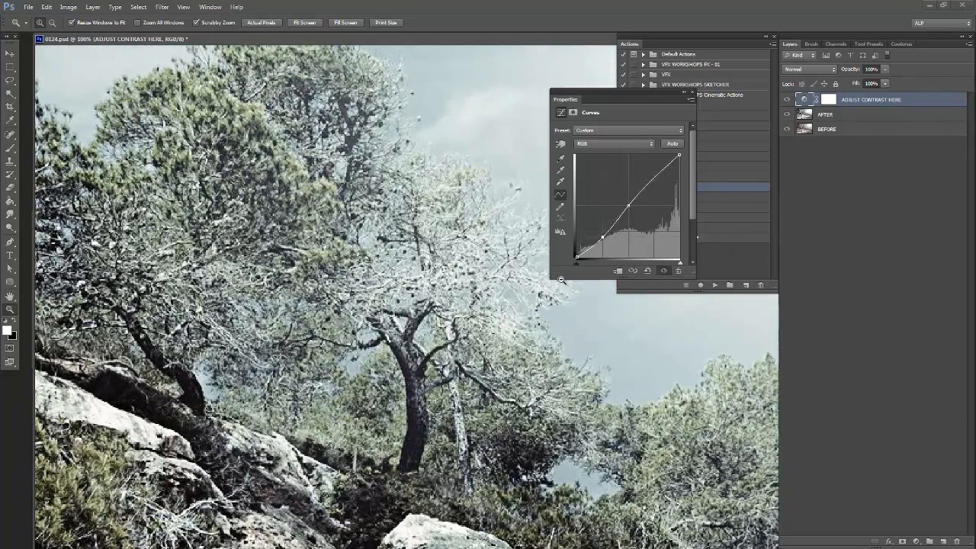
right_click(510, 215)
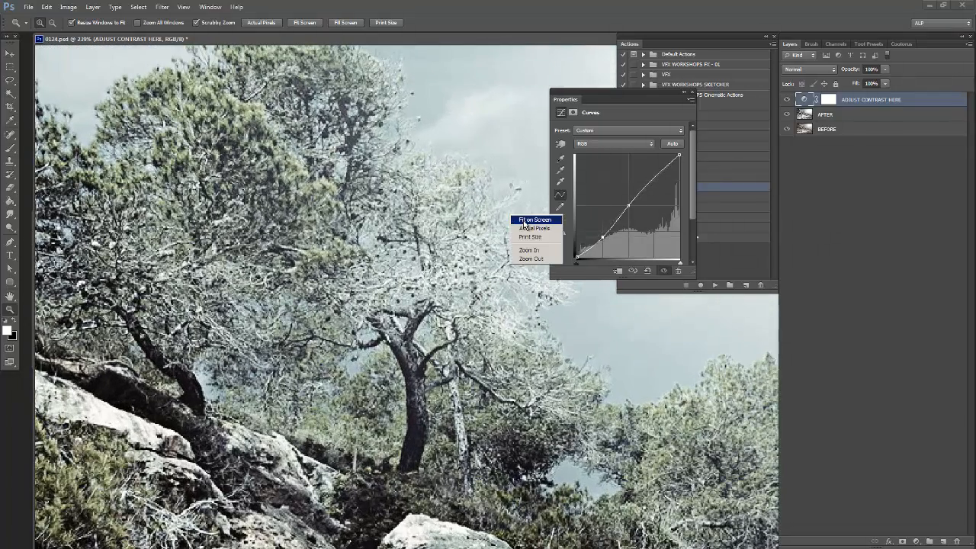
left_click(526, 220)
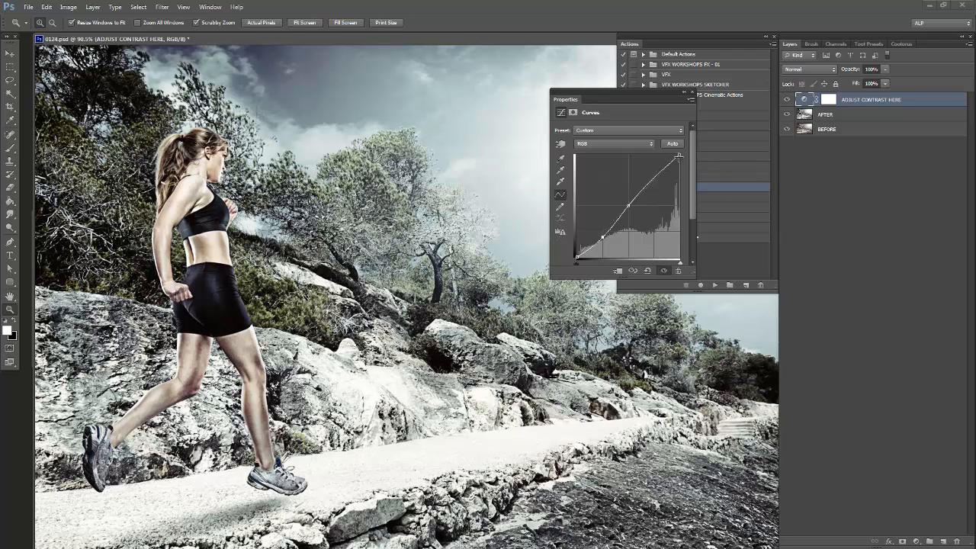
left_click_drag(679, 156, 676, 167)
left_click_drag(628, 206, 629, 206)
left_click_drag(603, 237, 601, 241)
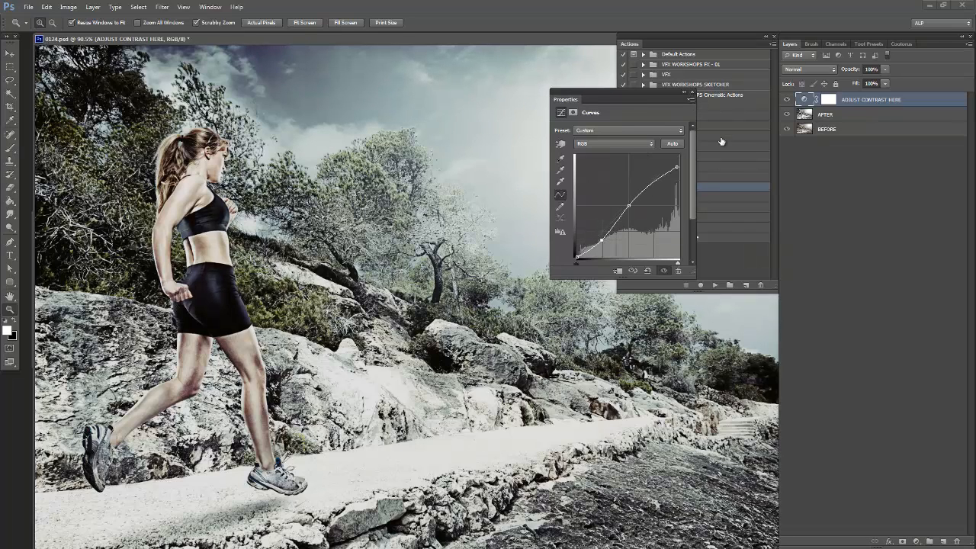
left_click(693, 93)
Group the Boost action's contrast and AFTER layers, and toggle the group to compare before and after.
left_click(827, 116, "shift")
key("ctrl+g")
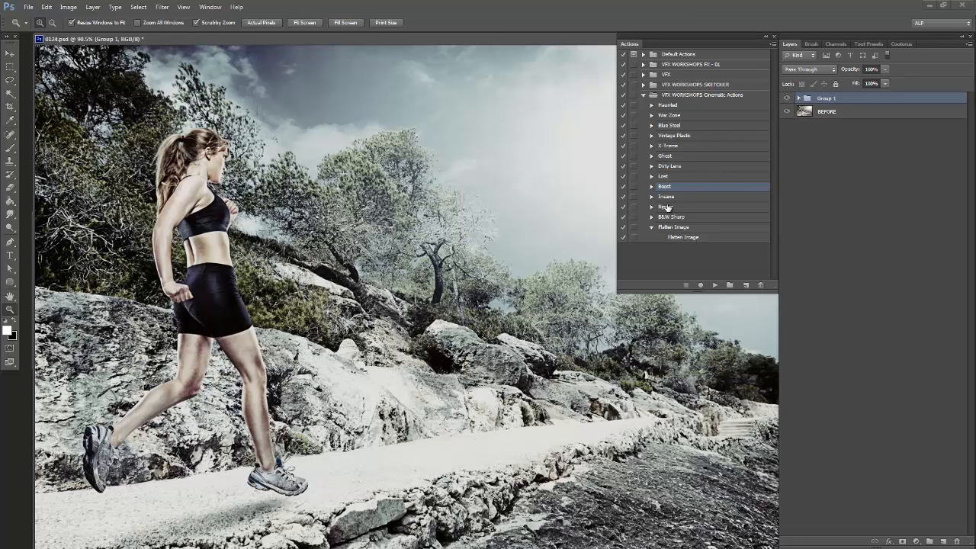
left_click(786, 98)
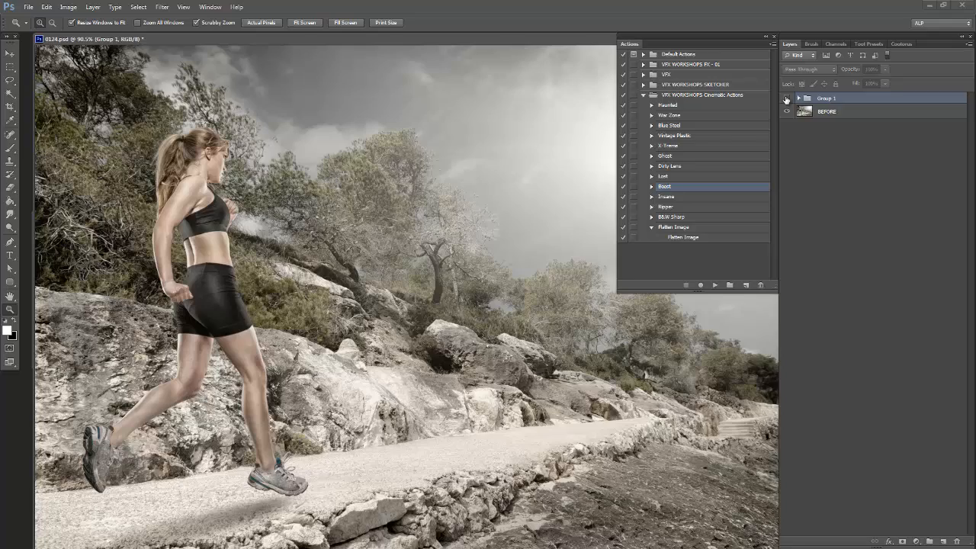
left_click(786, 98)
left_click(786, 98)
left_click(786, 99)
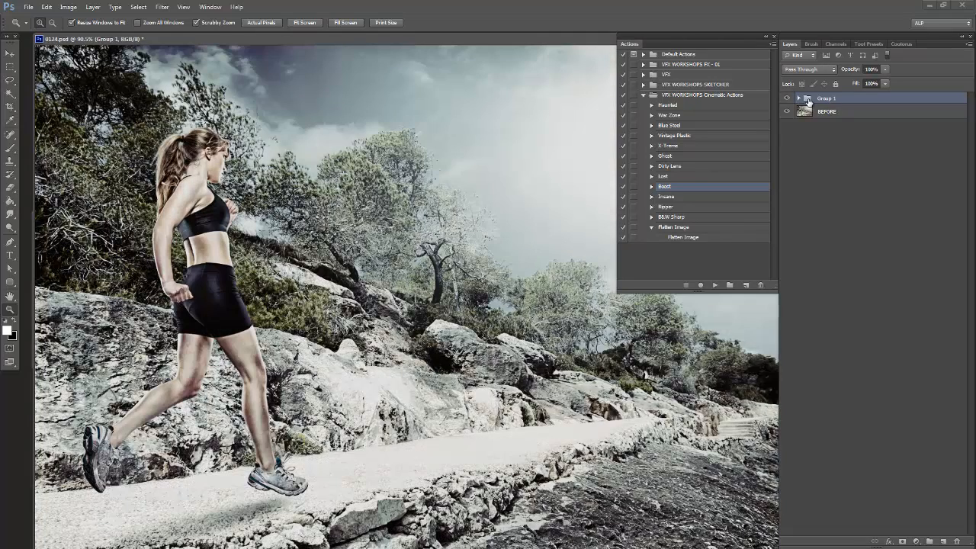
Add a Color Balance adjustment above the contrast layer inside the group, and set its Shadows Cyan-Red value to -25.
left_click(798, 98)
left_click(836, 111)
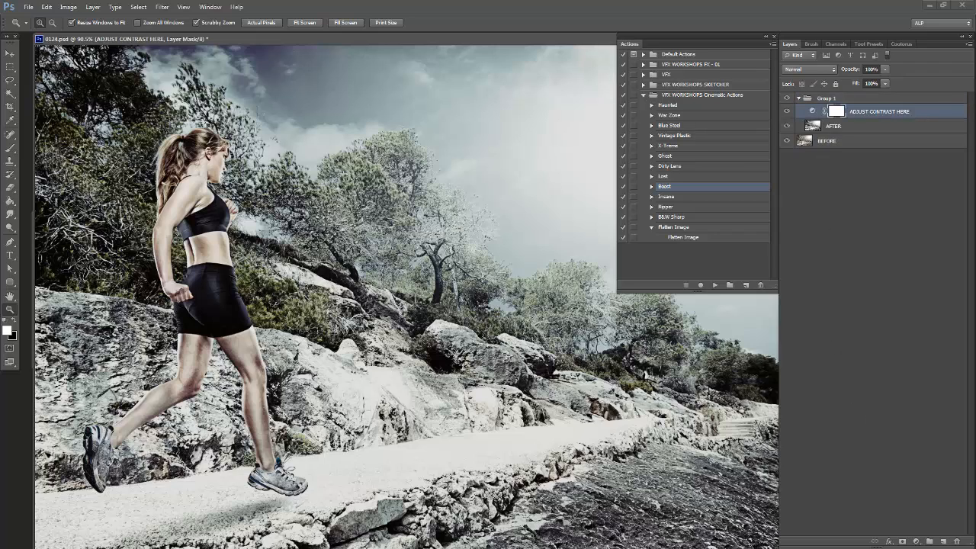
left_click(917, 542)
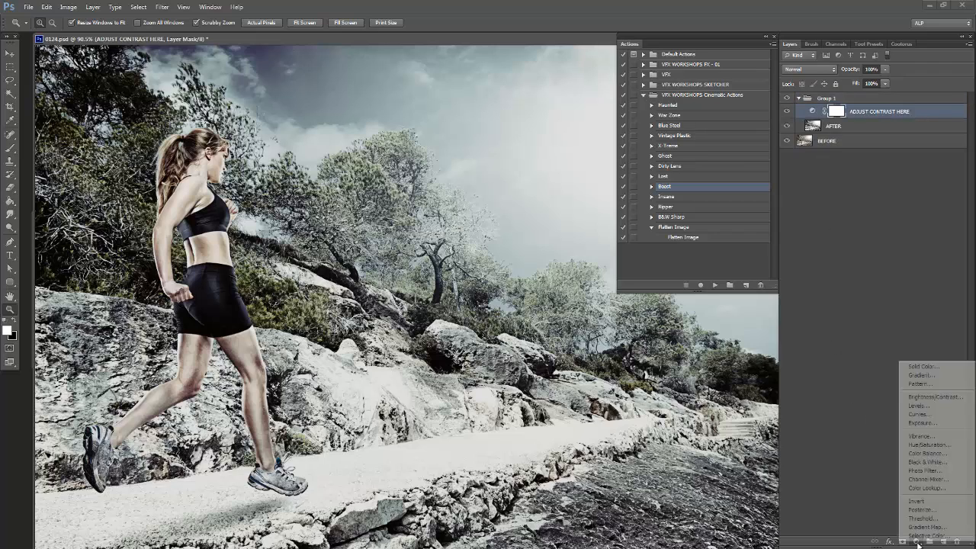
left_click(927, 454)
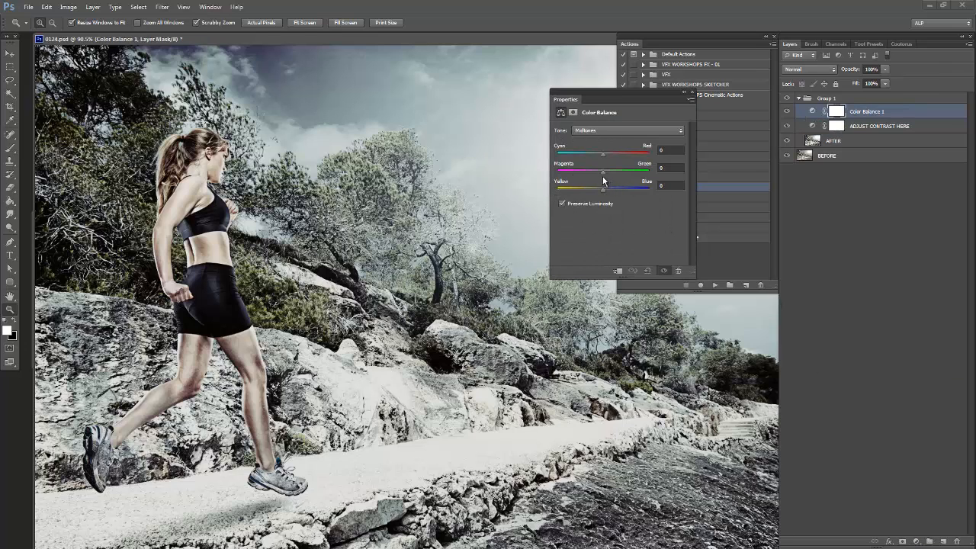
left_click(590, 131)
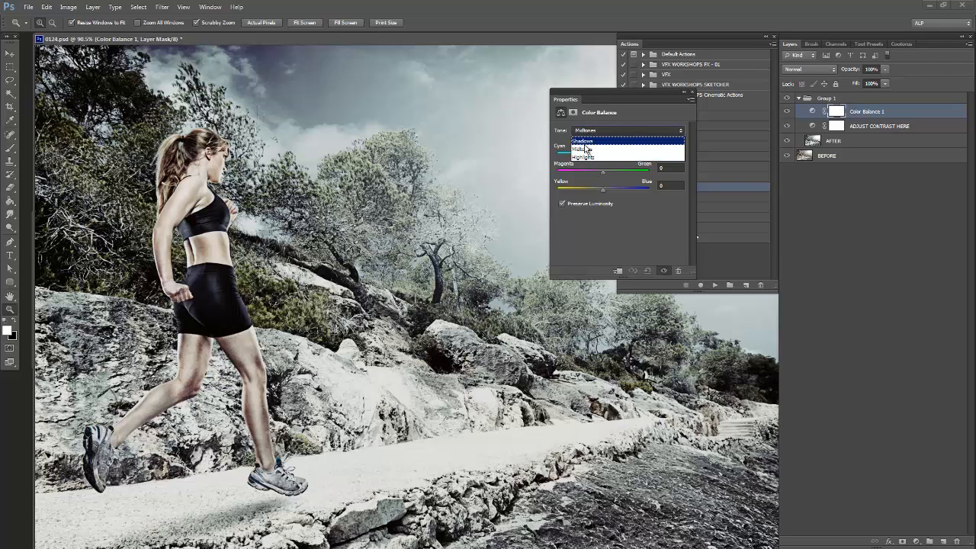
left_click(583, 141)
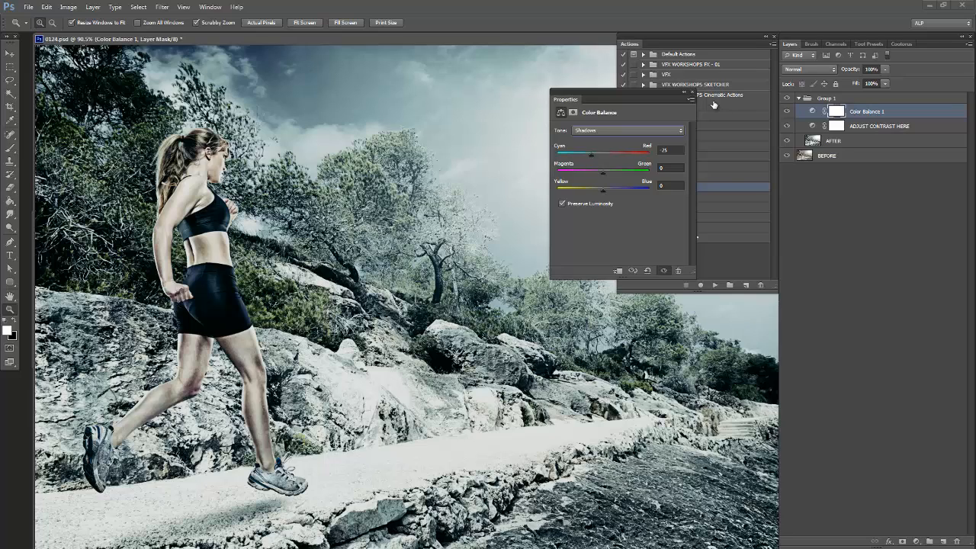
left_click(691, 92)
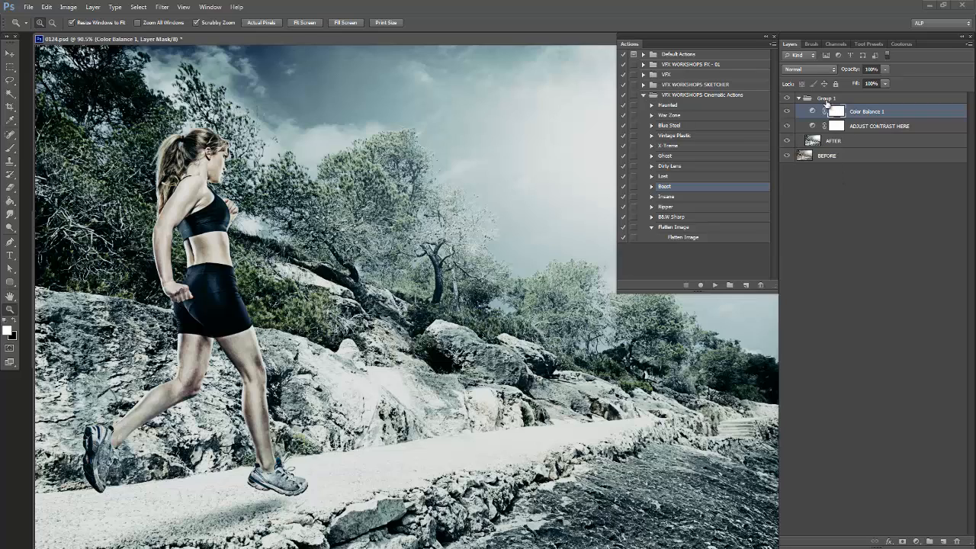
Collapse the group and toggle its visibility repeatedly to compare the color-balanced Boost effect with the original.
left_click(802, 100)
left_click(801, 99)
left_click(788, 98)
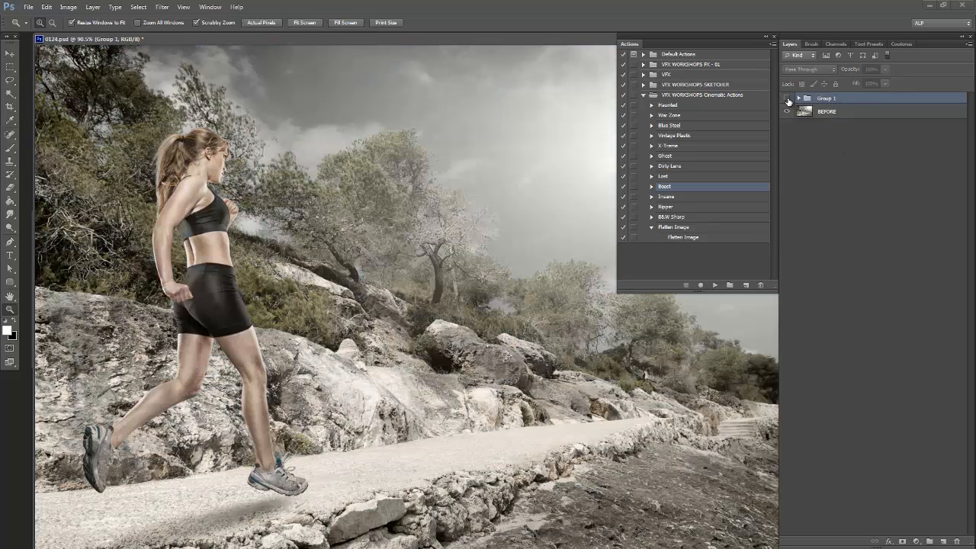
left_click(787, 99)
left_click(787, 99)
left_click(787, 99)
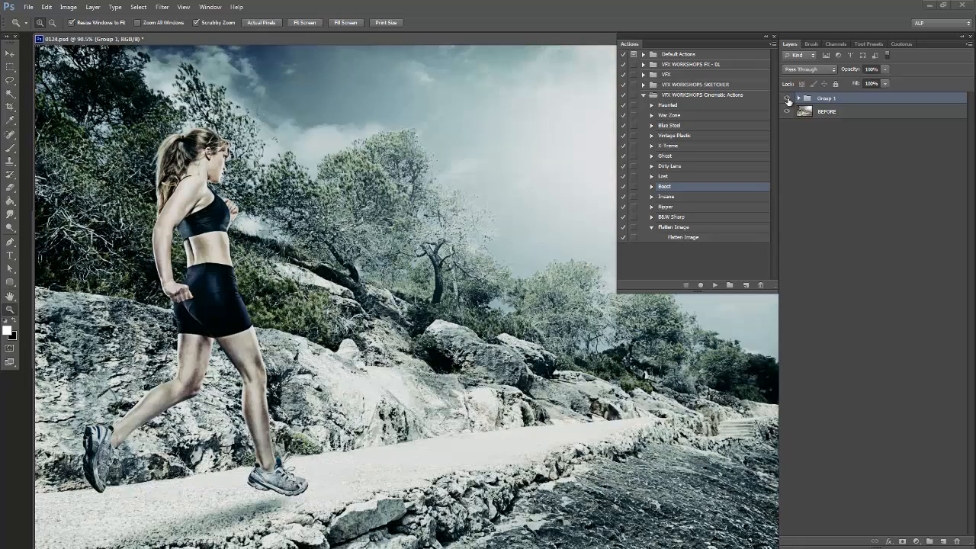
left_click(788, 99)
left_click(788, 99)
Shrink the runner photo's view to 25% and park its window beside the empty warehouse photo.
left_click(287, 240, "alt")
left_click(287, 240, "alt")
left_click(95, 67, "alt")
left_click(96, 68, "alt")
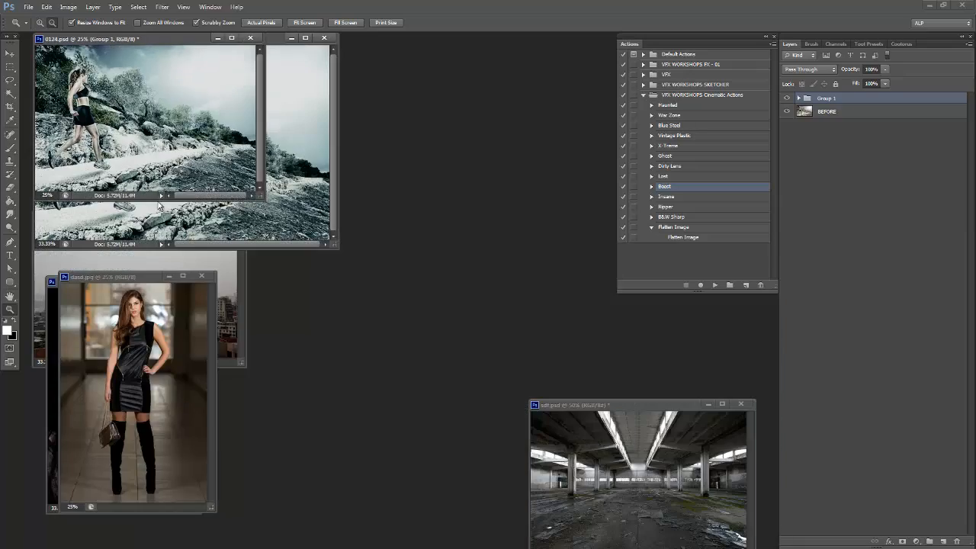
left_click_drag(95, 37, 349, 406)
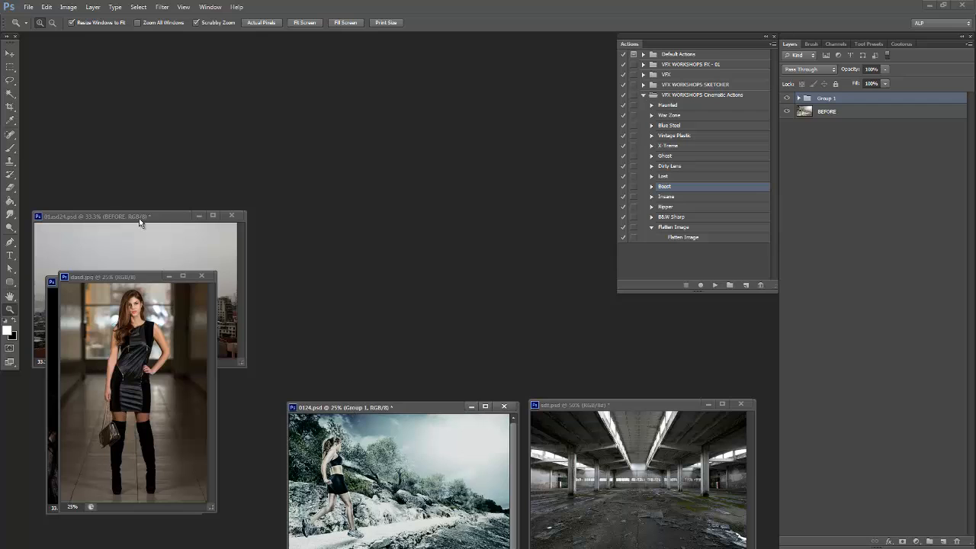
Move the city skyline photo's window clear of the other photos and enlarge its view to 100%.
left_click_drag(139, 218, 332, 125)
left_click(349, 229)
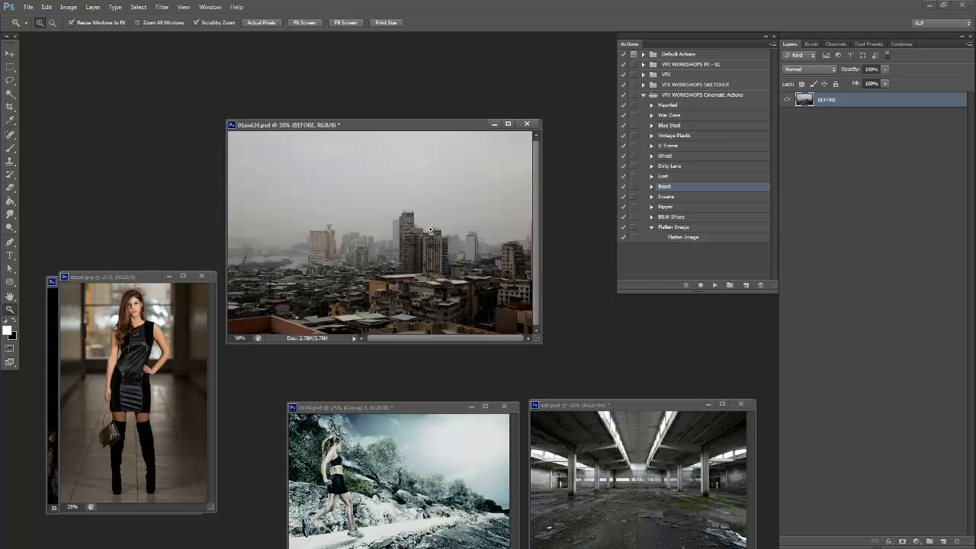
left_click(418, 214)
left_click_drag(399, 124, 323, 69)
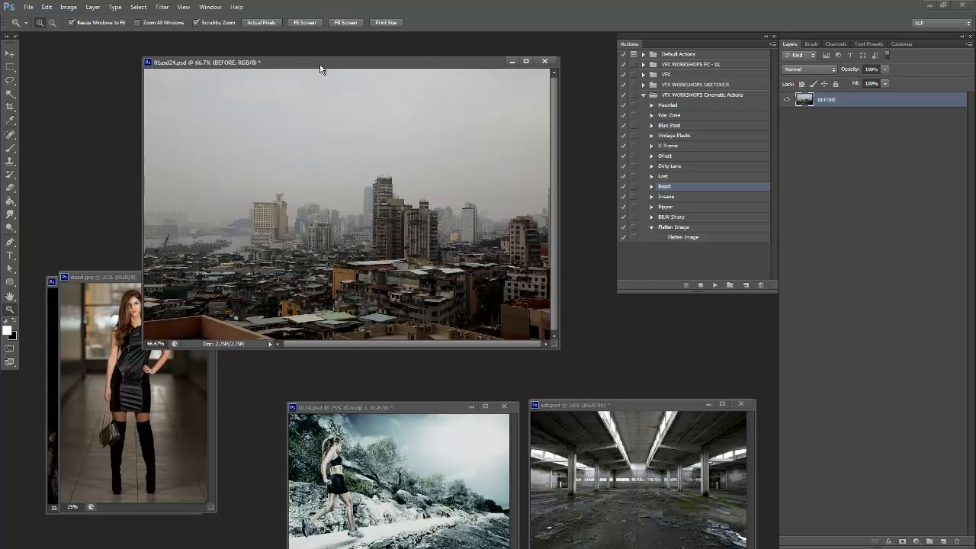
left_click(386, 201)
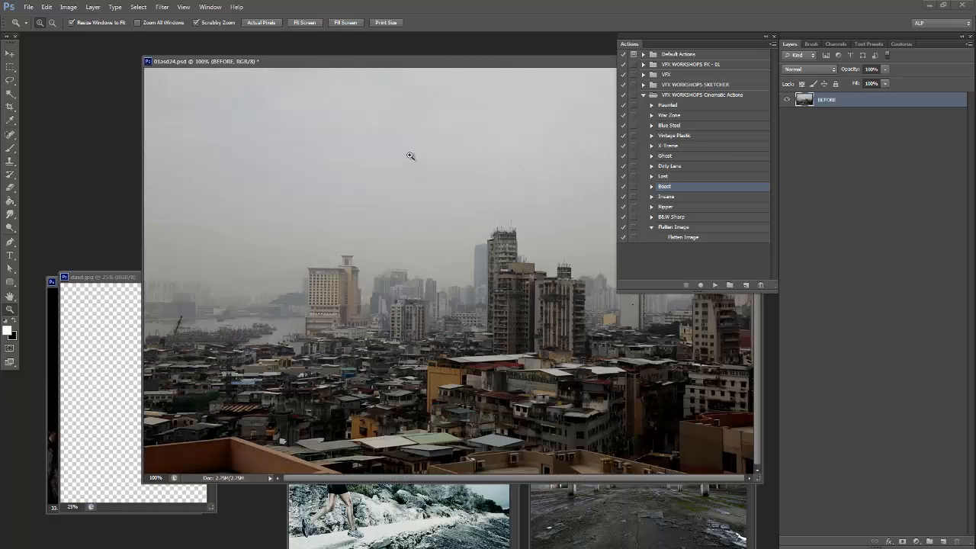
right_click(409, 175)
left_click(429, 189)
left_click_drag(387, 66, 285, 48)
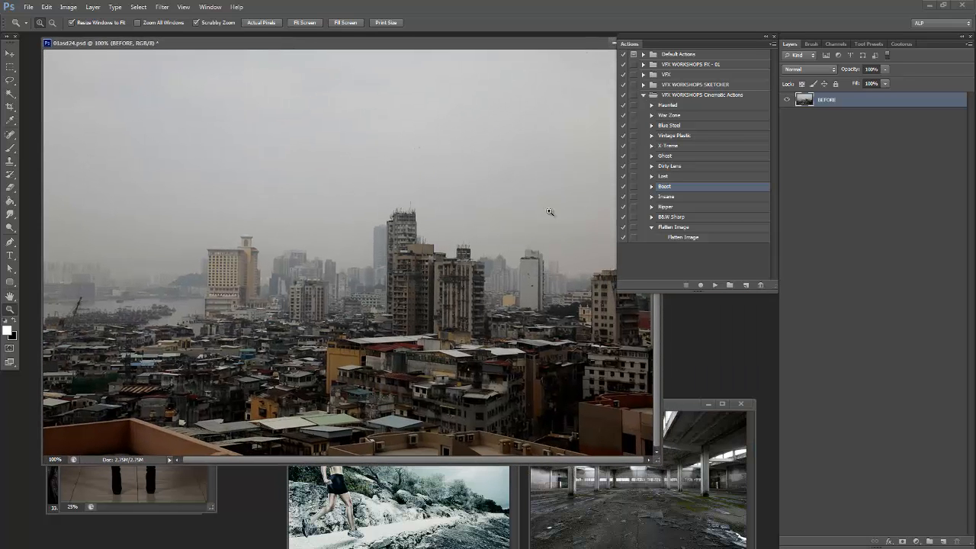
Flatten the city skyline photo and play the Ripper action on it.
left_click(690, 238)
left_click(715, 285)
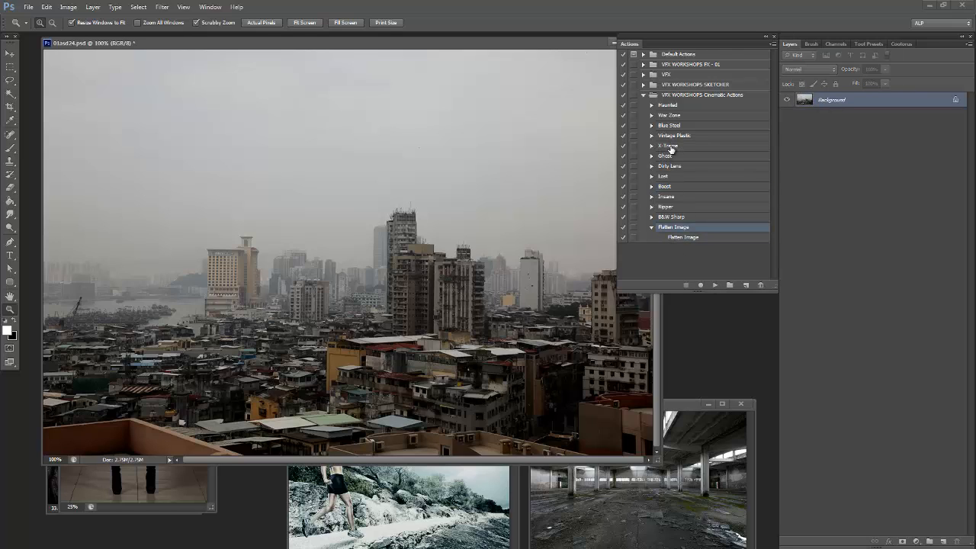
left_click(675, 208)
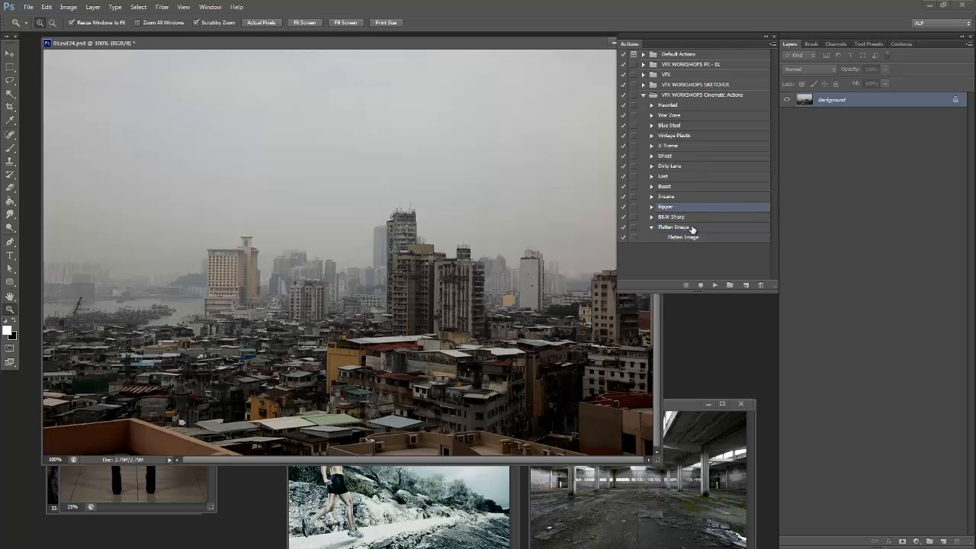
left_click(715, 285)
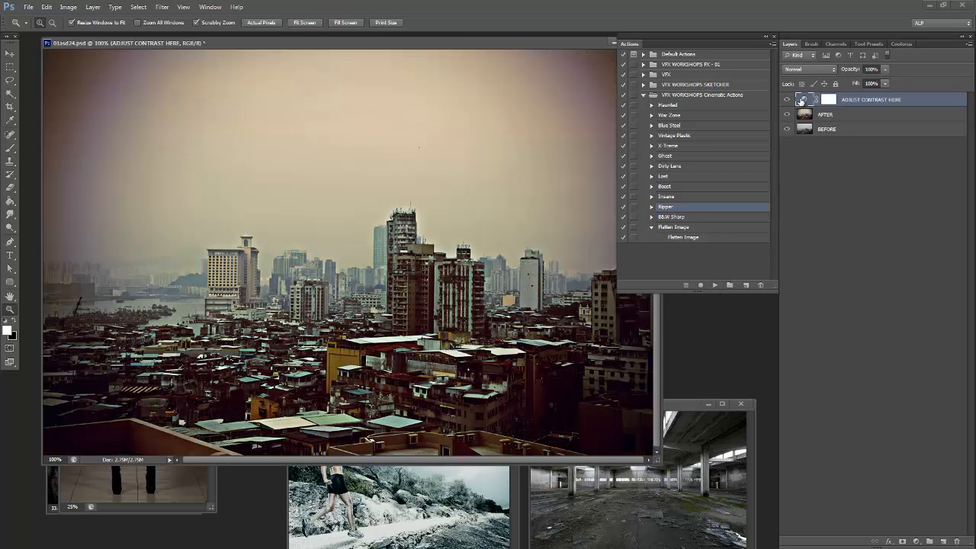
Soften the Ripper contrast layer's curve by anchoring its midpoint and raising the black point.
double_click(799, 101)
left_click(626, 204)
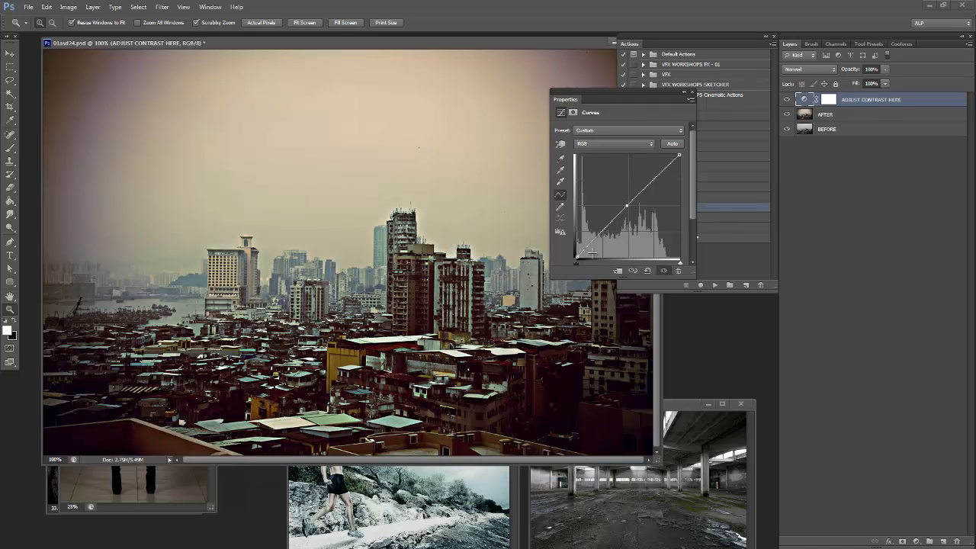
left_click_drag(577, 256, 577, 247)
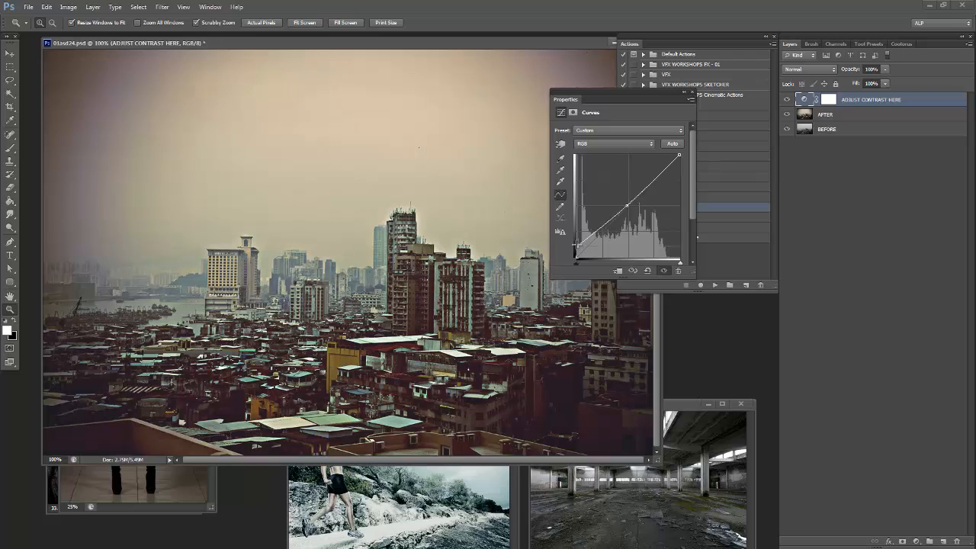
left_click(697, 95)
View the city photo in full screen and toggle the AFTER layer repeatedly to compare the Ripper effect with the original.
key("f")
key("f")
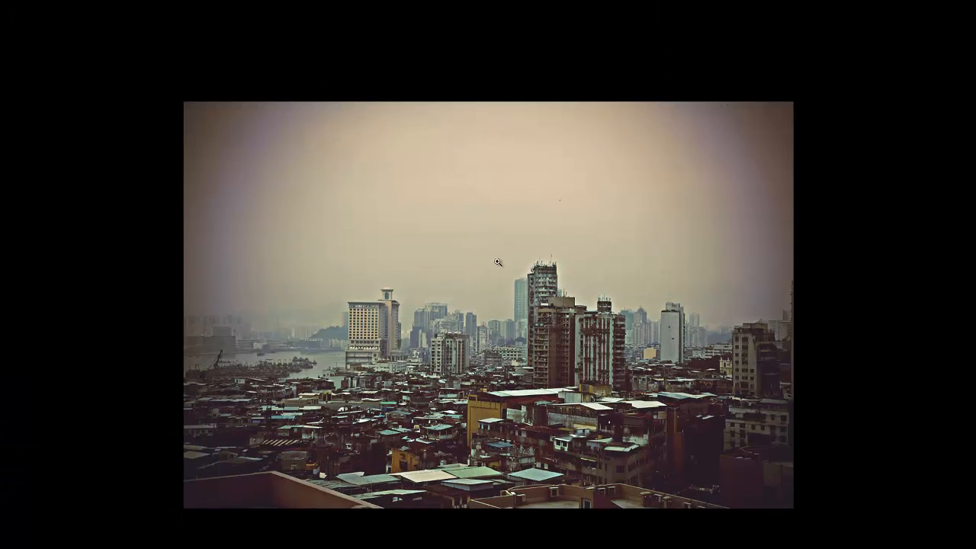
left_click_drag(524, 285, 449, 233)
left_click(957, 524)
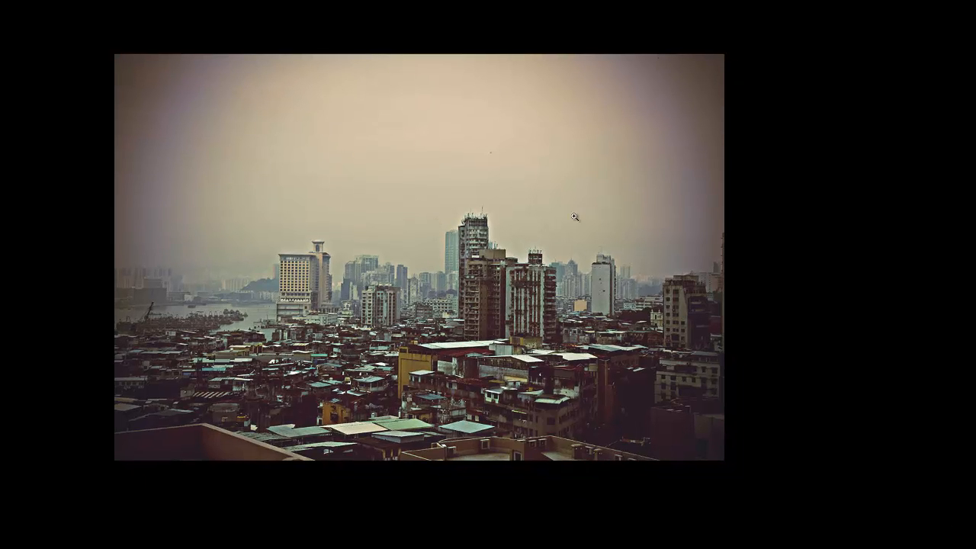
key("f")
left_click(787, 114)
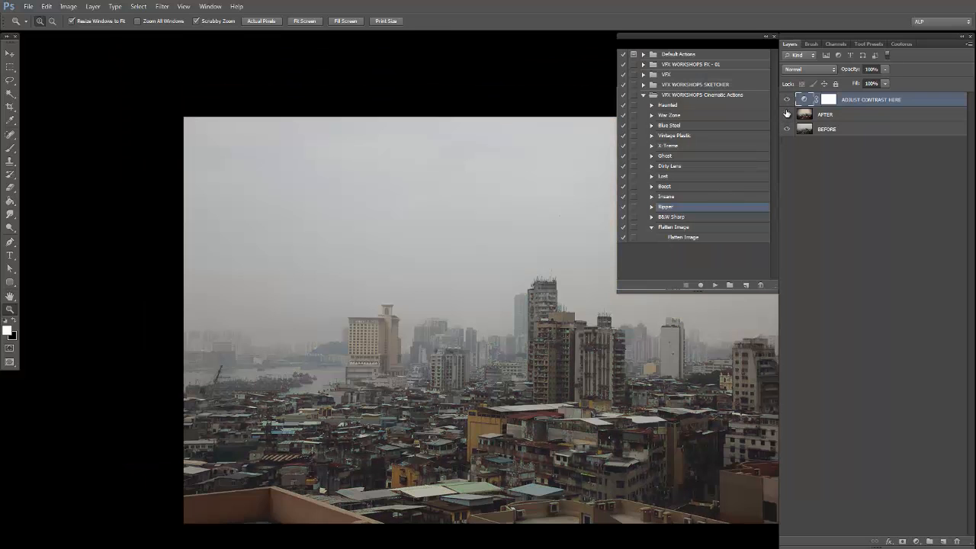
left_click(787, 114)
left_click(787, 114)
left_click(787, 113)
left_click(786, 113)
left_click(787, 113)
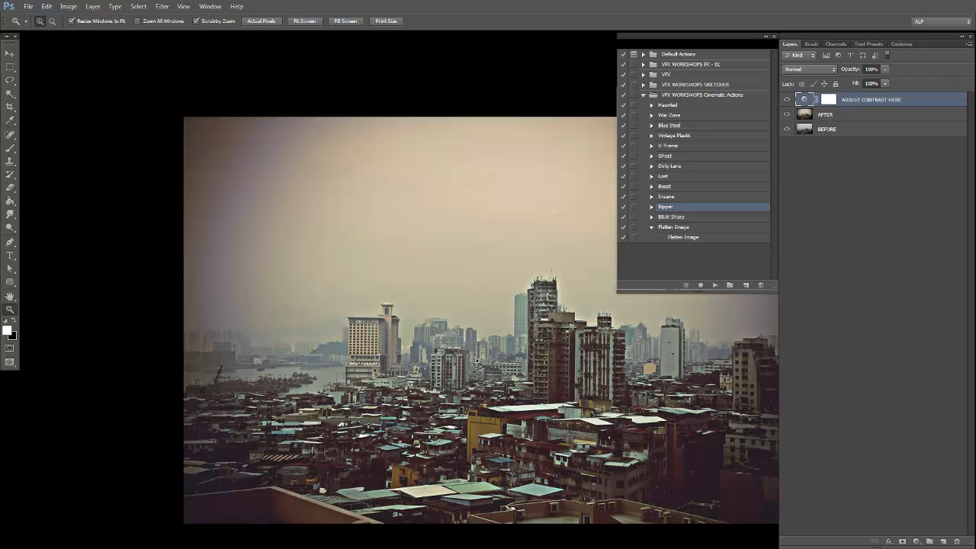
left_click_drag(504, 357, 430, 296)
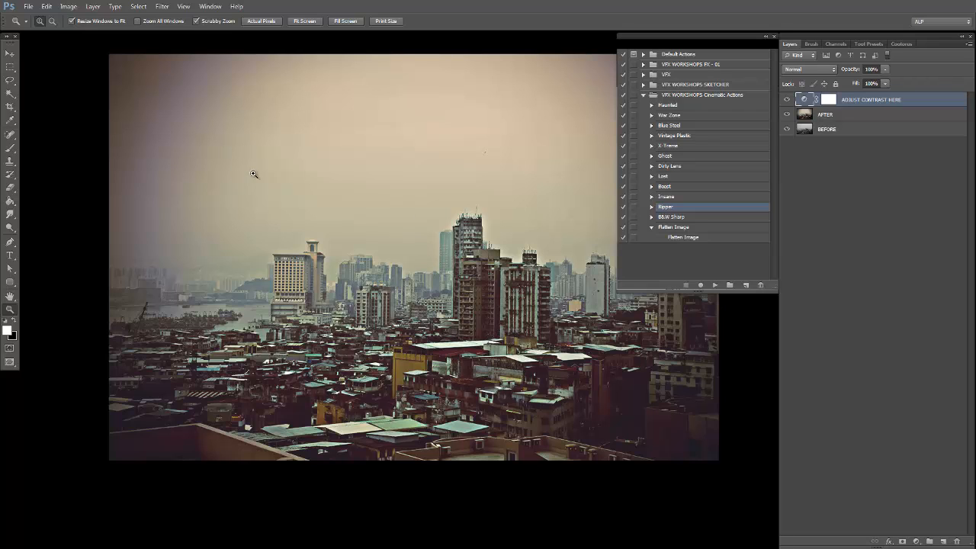
Delete the Ripper action's contrast and AFTER layers, and flatten the city photo.
left_click(805, 114, "shift")
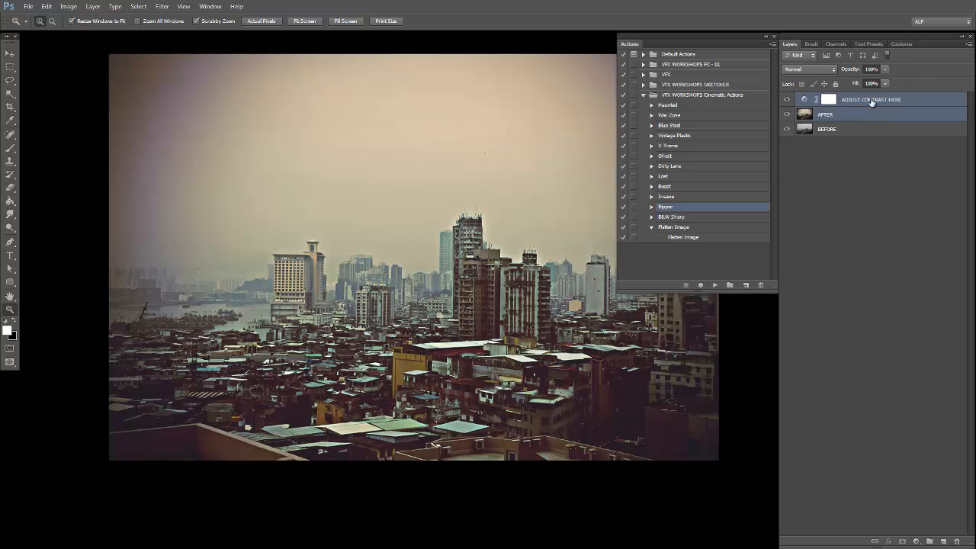
left_click_drag(804, 114, 957, 541)
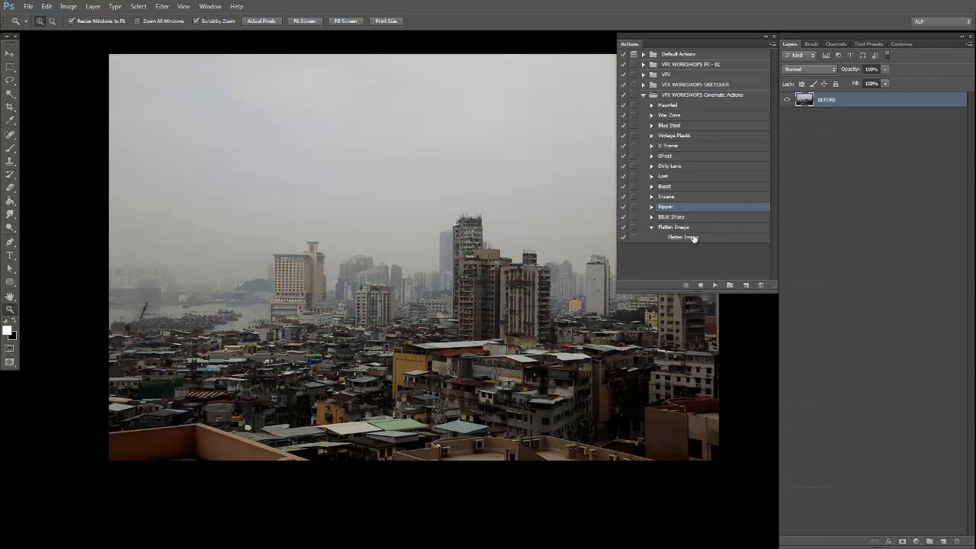
left_click(693, 238)
left_click(715, 285)
Play the Dirty Lens action on the city photo, and raise the midtones and black point of its contrast curve.
left_click(679, 167)
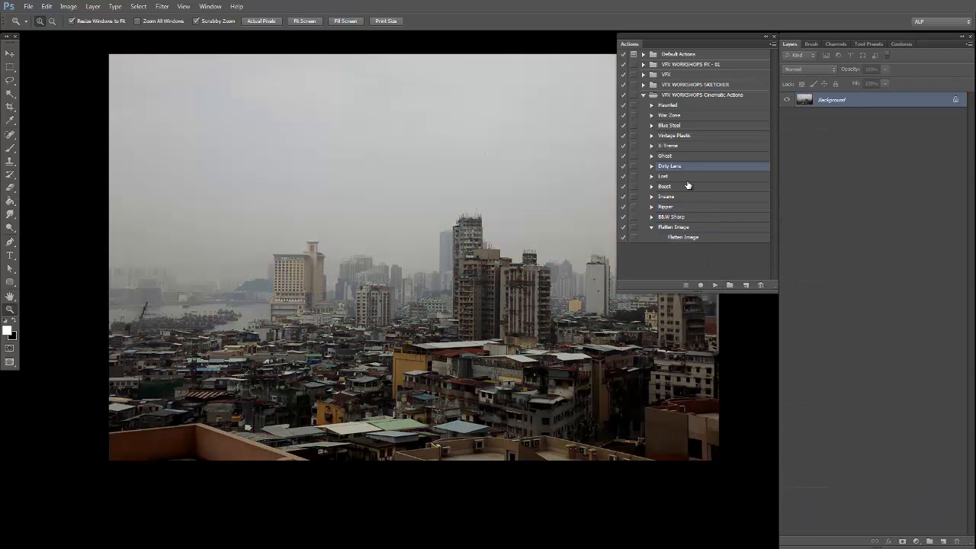
left_click(713, 284)
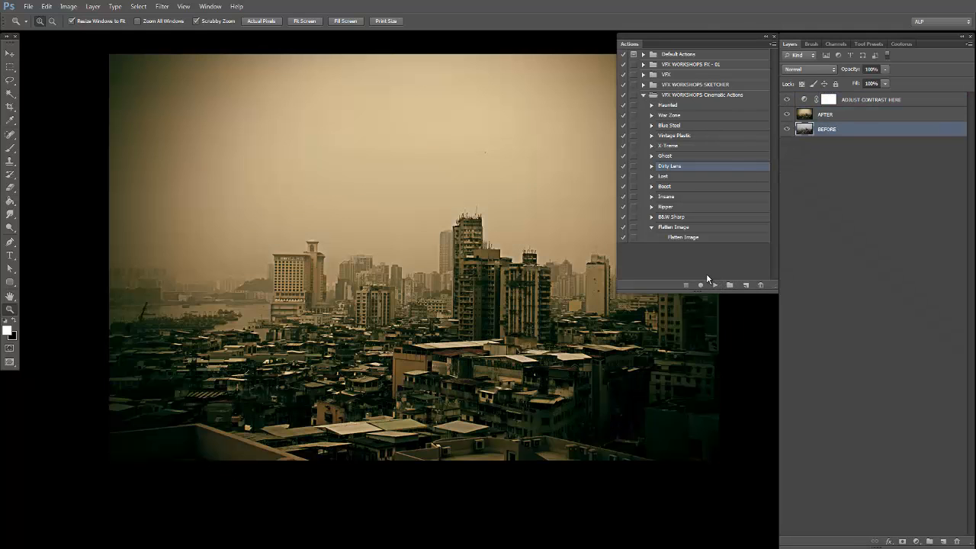
double_click(804, 100)
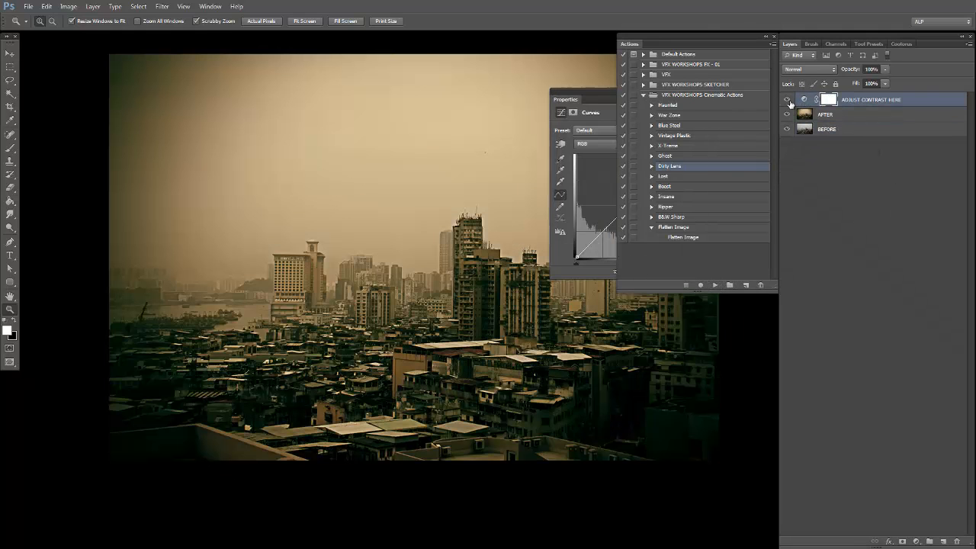
left_click_drag(590, 99, 404, 66)
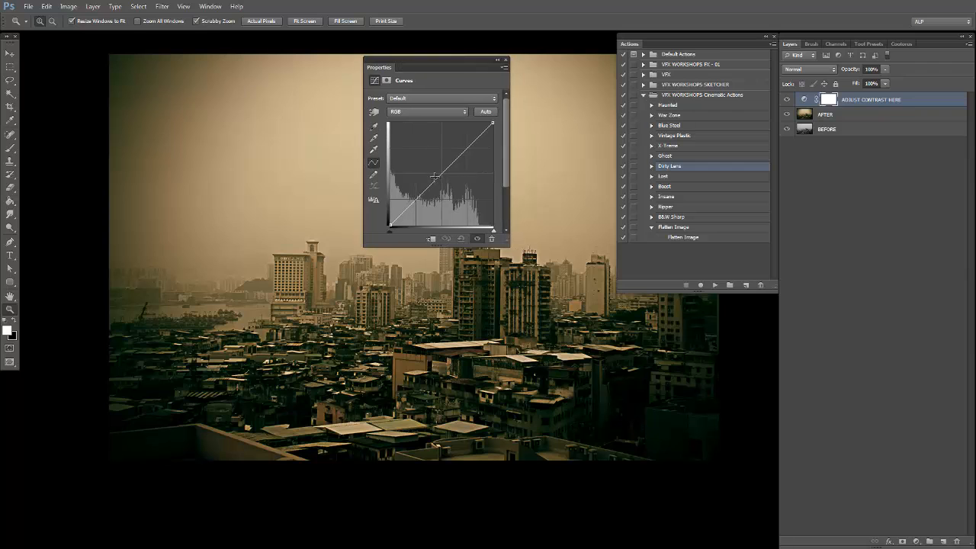
left_click_drag(432, 183, 430, 171)
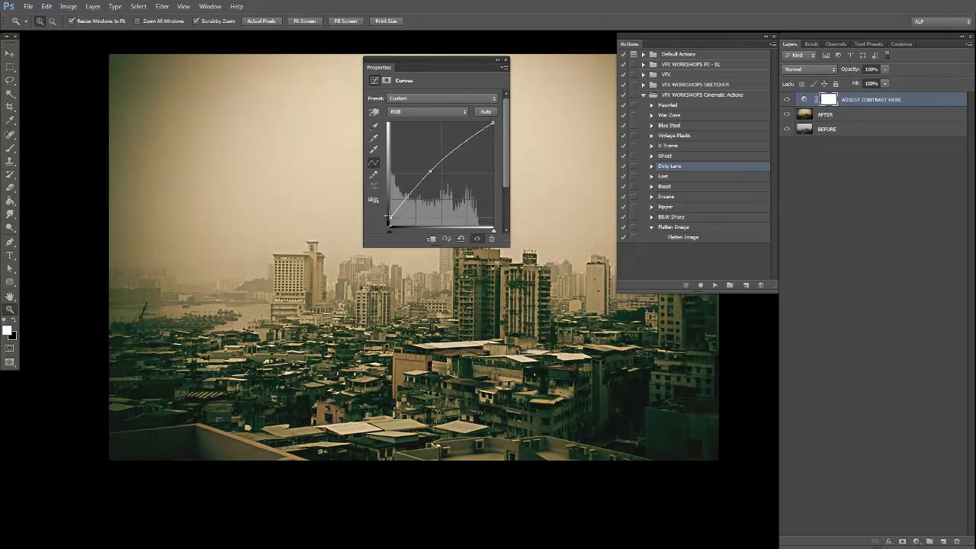
mouse_move(494, 125)
left_mouse_down()
mouse_move(490, 141)
mouse_move(492, 123)
left_mouse_up()
left_click(504, 61)
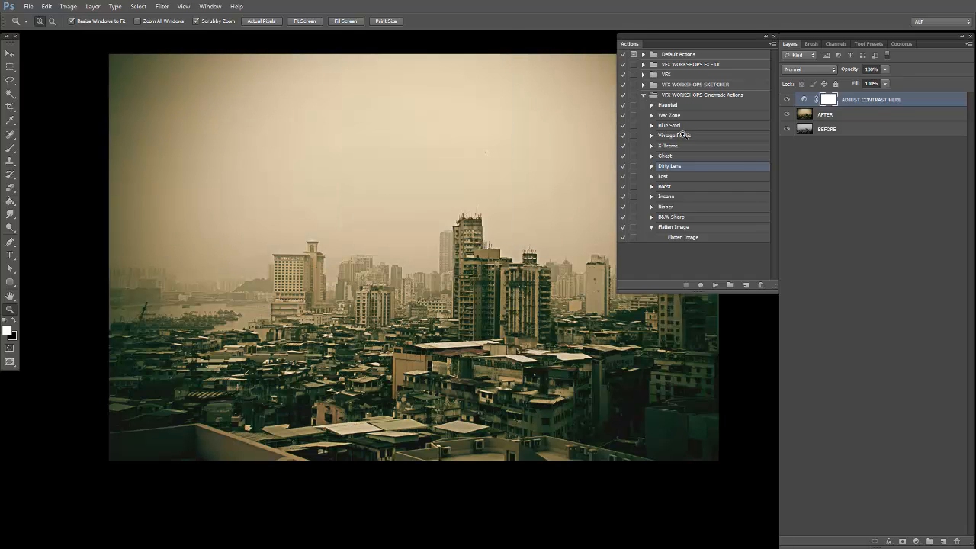
Delete the Dirty Lens action's contrast and AFTER layers from the city photo.
left_click(836, 114, "shift")
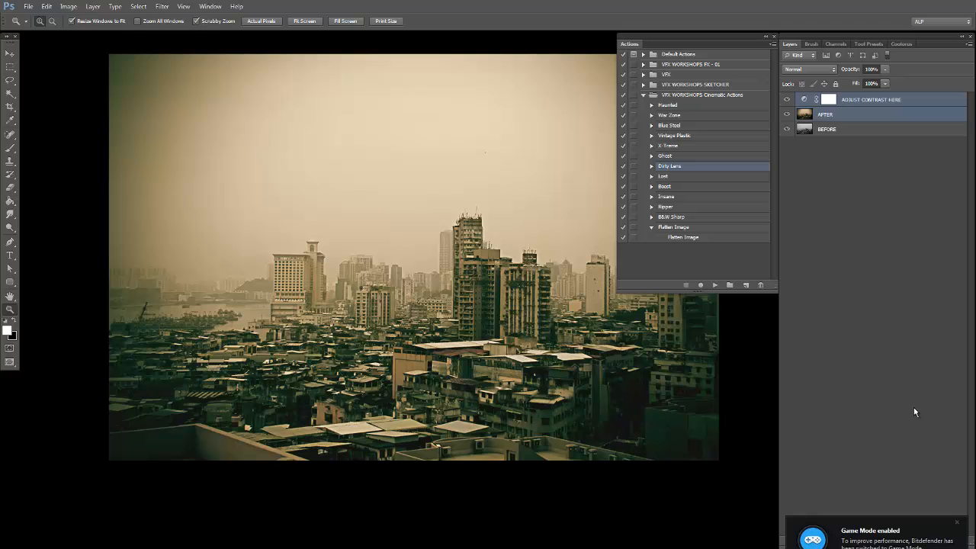
left_click(957, 526)
left_click_drag(855, 116, 958, 542)
Return to the standard screen mode, shrink the city photo's view to 33.3%, and park its window below the portrait photos.
key("f")
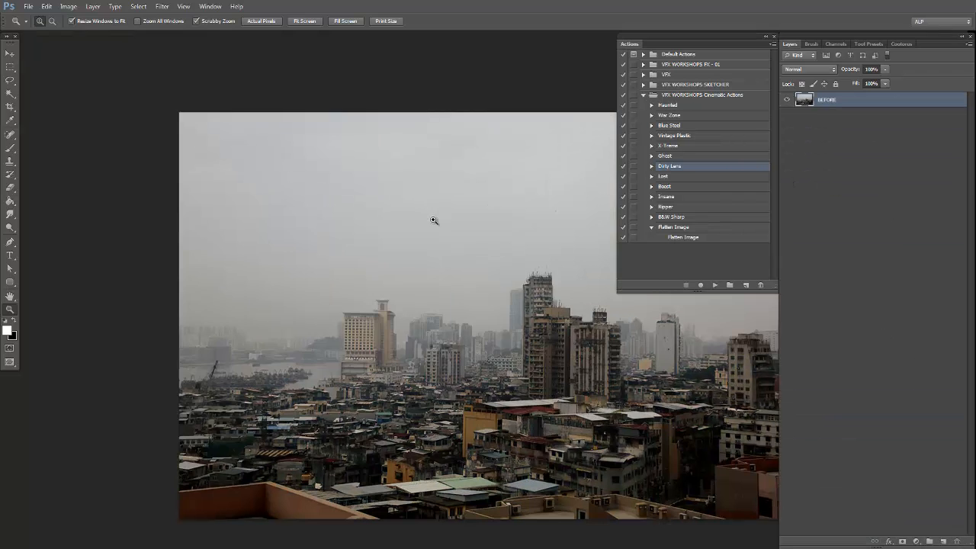
left_click(94, 95, "alt")
left_click(93, 73, "alt")
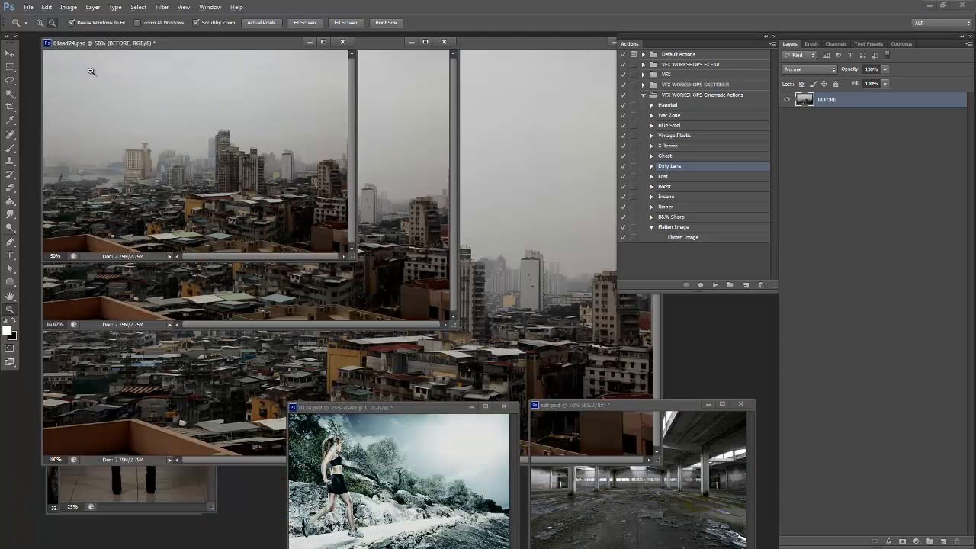
left_click(99, 61, "alt")
left_click_drag(103, 43, 114, 370)
Bring the photo of the woman in the black dress into the open workspace at 50% and play the Vintage Plastic action on it.
left_click_drag(113, 276, 376, 48)
left_click(358, 126)
left_click(363, 129)
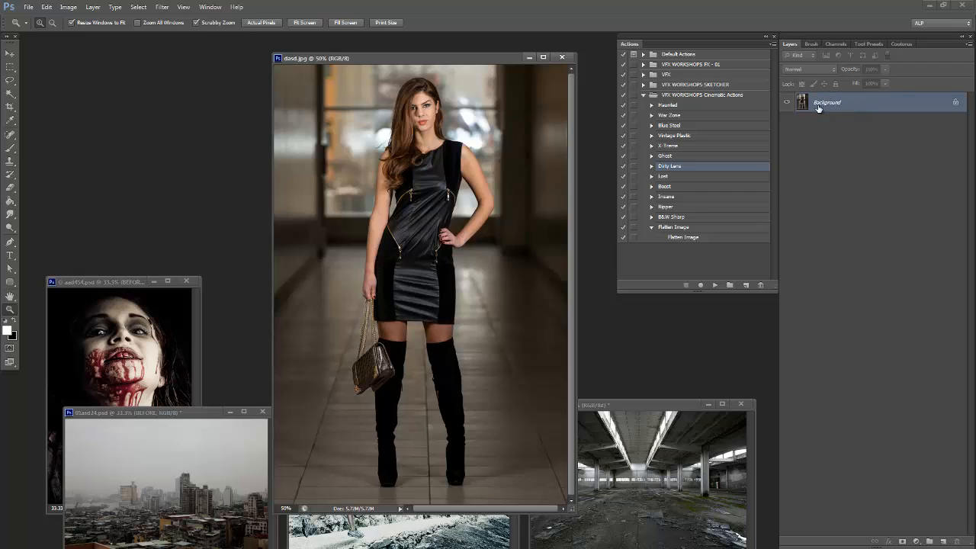
left_click(693, 237)
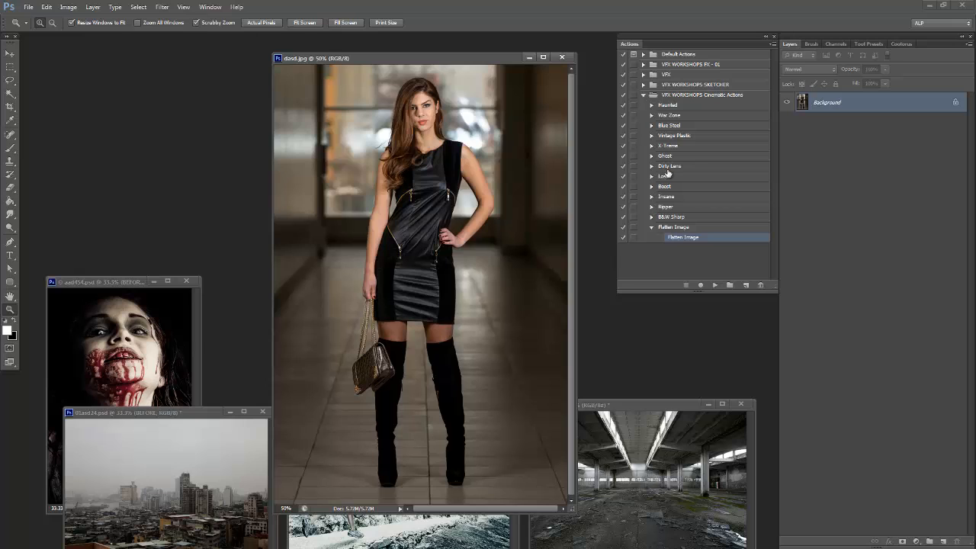
left_click(675, 136)
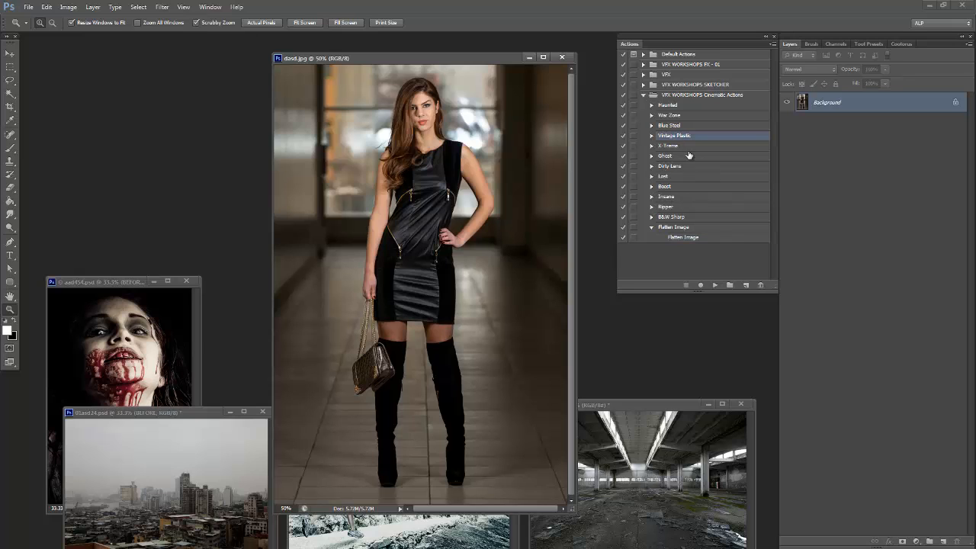
left_click(714, 285)
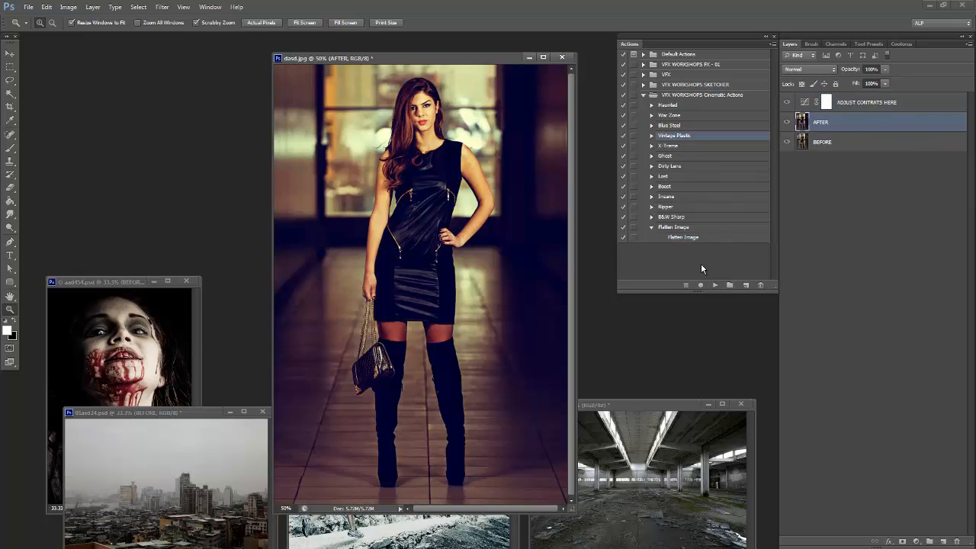
Reduce the contrast layer's curve contrast by anchoring the midpoint, raising the black point and lowering the white point.
double_click(805, 103)
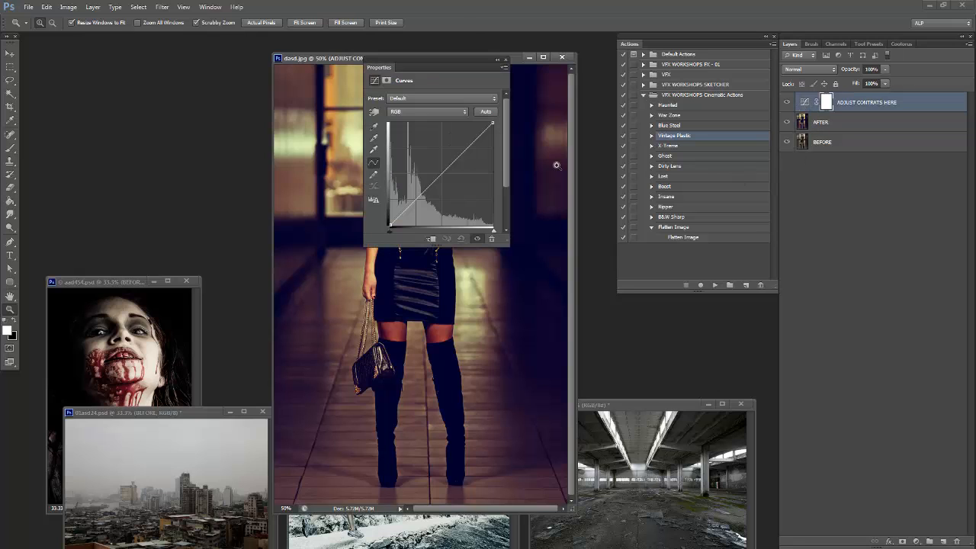
left_click_drag(443, 65, 714, 89)
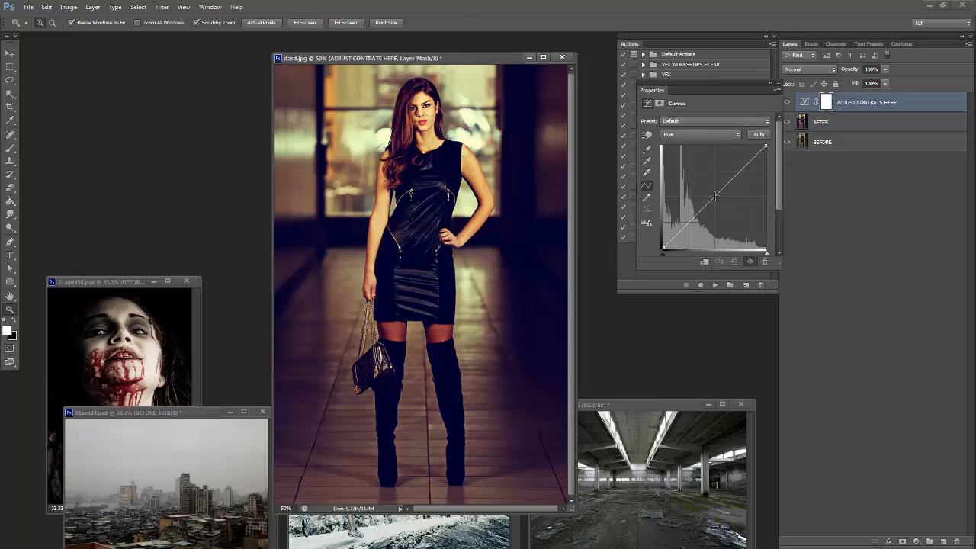
left_click(715, 196)
left_click_drag(664, 242, 666, 238)
left_click_drag(762, 145, 765, 158)
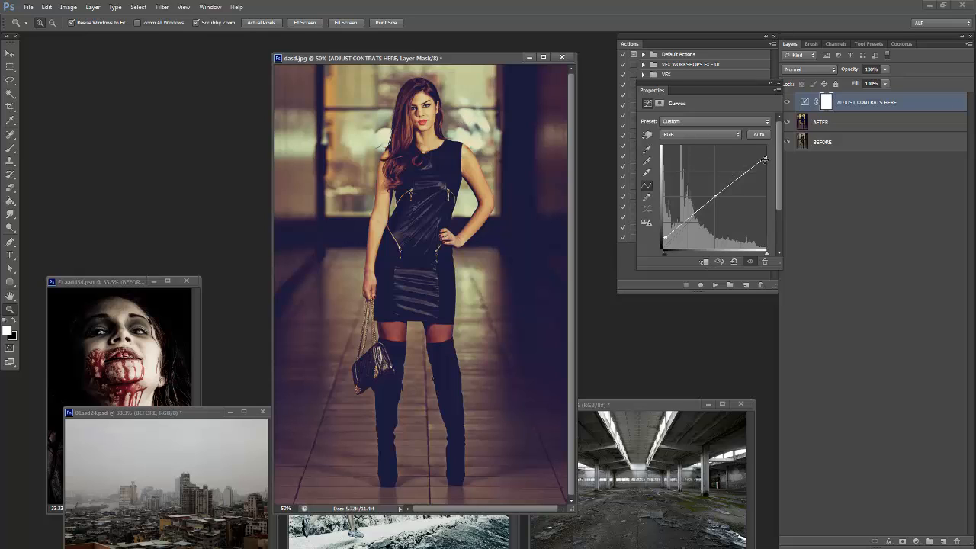
left_click_drag(764, 158, 765, 164)
left_click(777, 83)
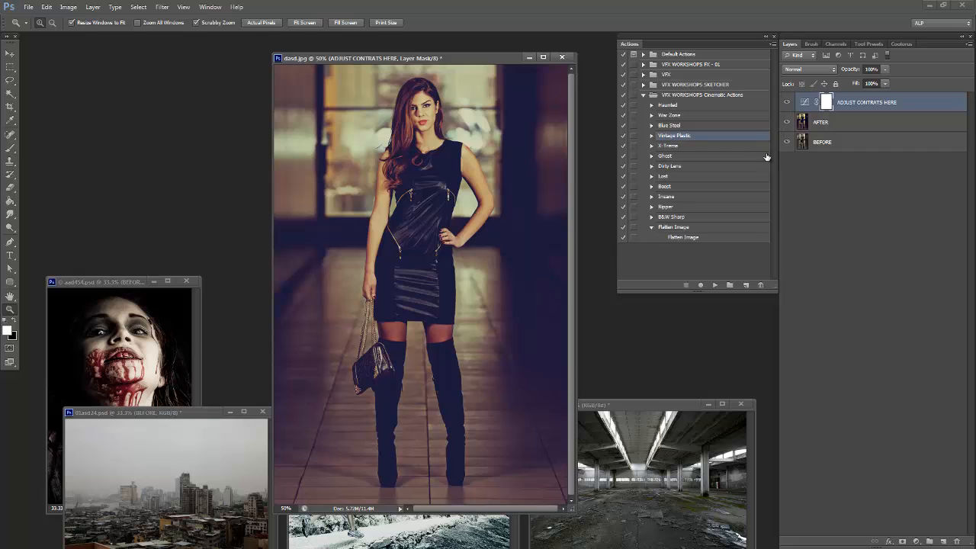
Toggle the AFTER layer repeatedly to compare the Vintage Plastic effect with the original photo.
left_click(787, 123)
left_click(787, 123)
left_click(787, 123)
left_click(787, 123)
left_click(787, 122)
left_click(787, 123)
left_click(786, 123)
left_click(786, 123)
left_click(787, 123)
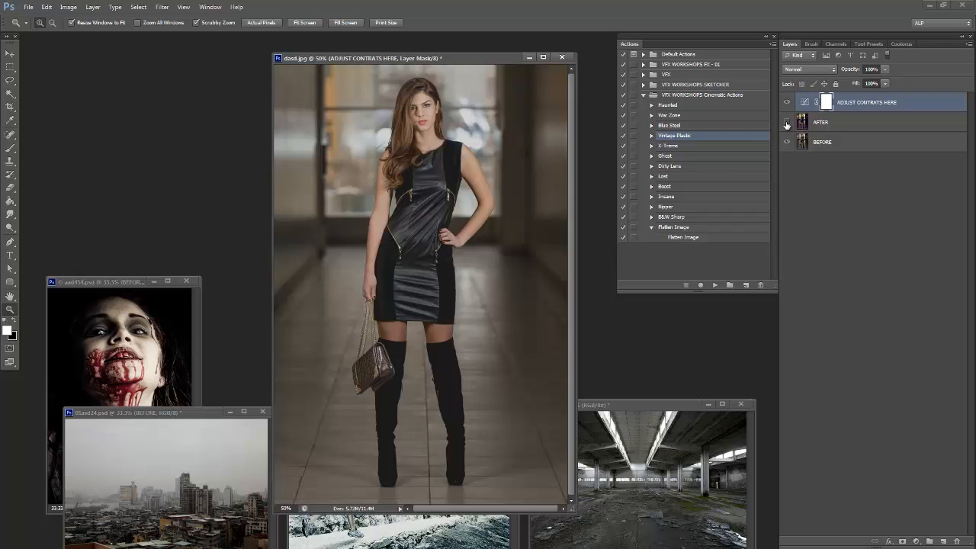
left_click(787, 123)
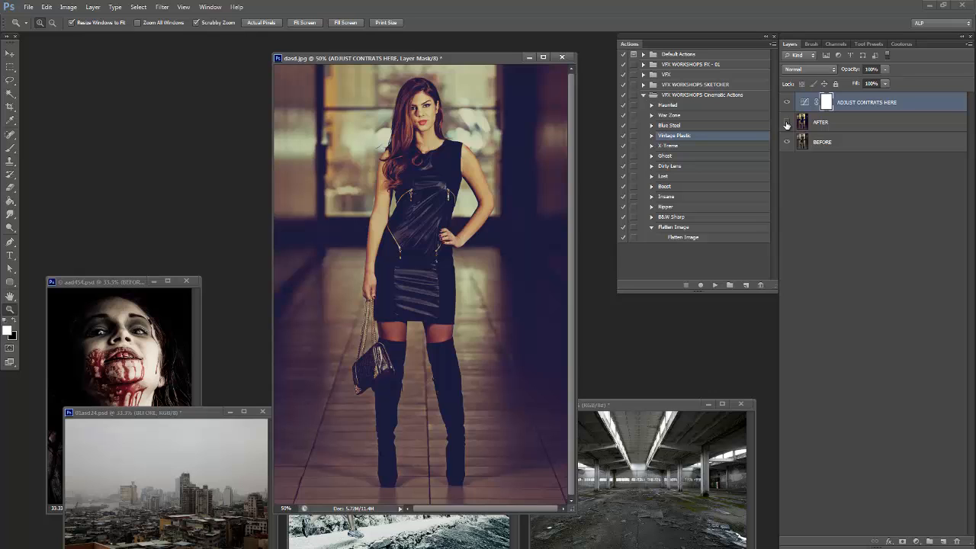
Switch the AFTER layer off and on several more times to compare the styled dress photo with its original.
left_click(787, 123)
left_click(787, 123)
left_click(787, 122)
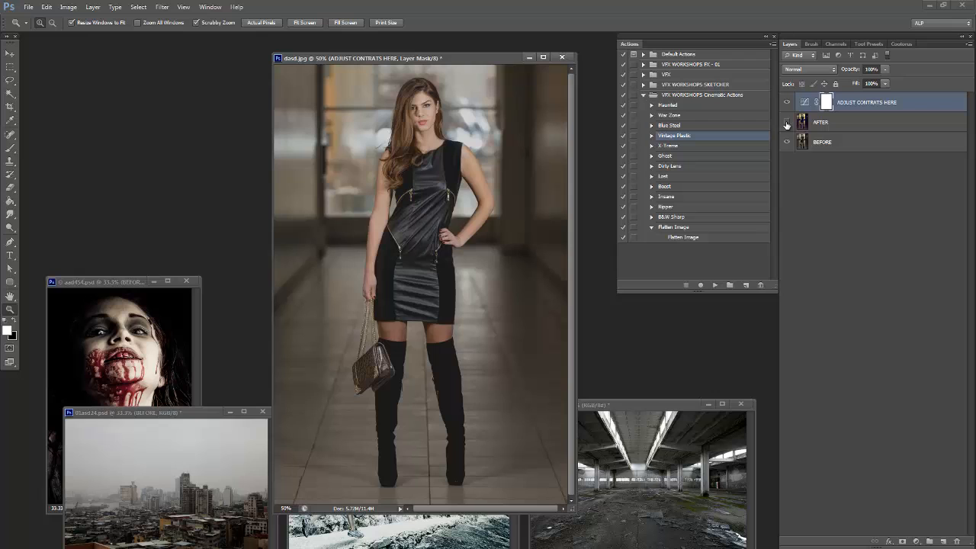
left_click(787, 123)
left_click(786, 123)
left_click(787, 123)
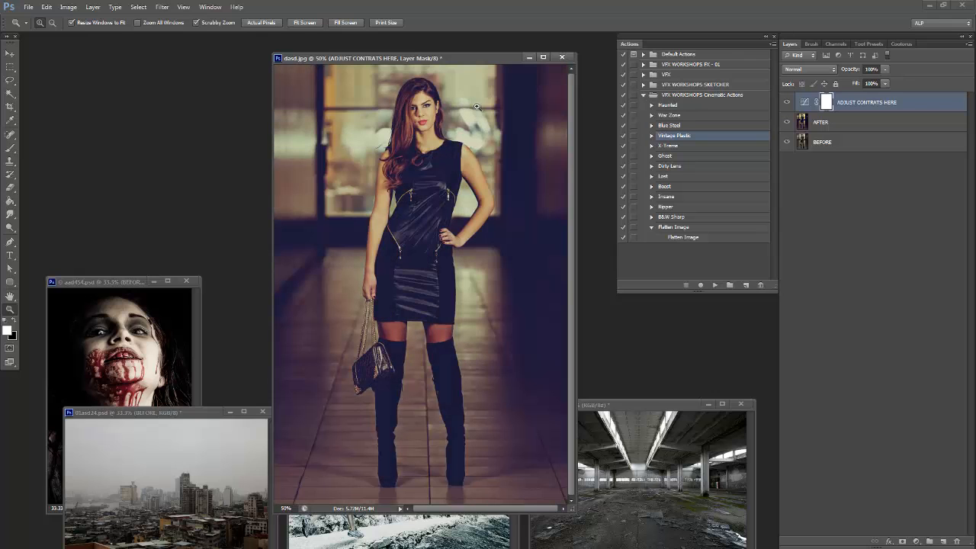
Shrink the view of the woman in the black dress to 25% and park its window in a corner of the workspace.
left_click(374, 106, "alt")
left_click(331, 73, "alt")
left_click_drag(331, 57, 83, 39)
Bring the blood-covered portrait aad454.psd into the open workspace and enlarge its view to 100%, clear of the Layers panel.
left_click_drag(112, 283, 379, 72)
left_click(414, 111)
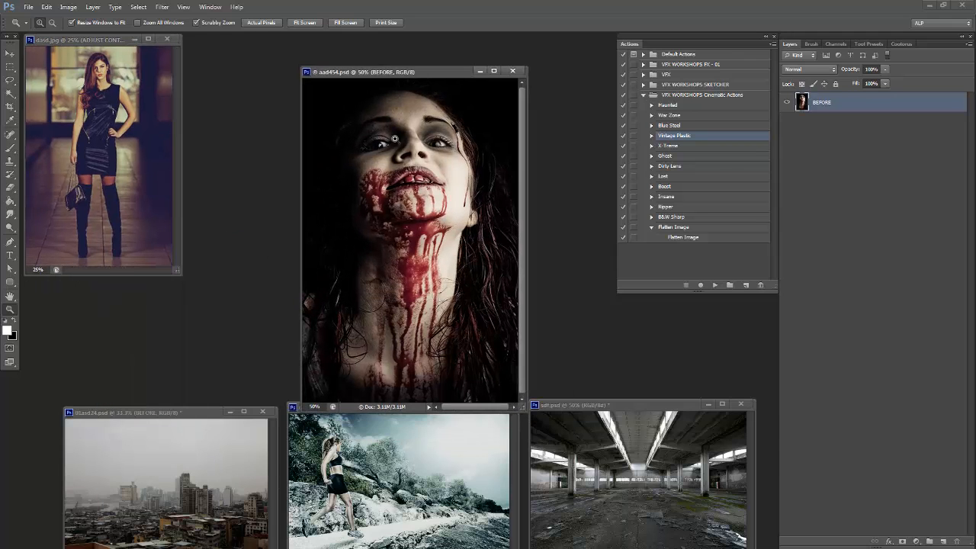
right_click(398, 163)
left_click(410, 184)
left_click(410, 179)
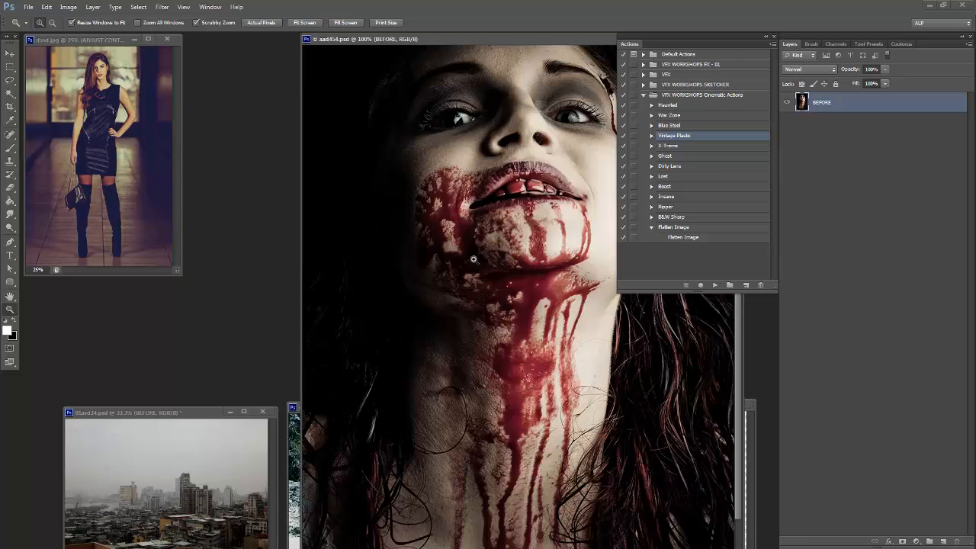
left_click_drag(370, 39, 270, 33)
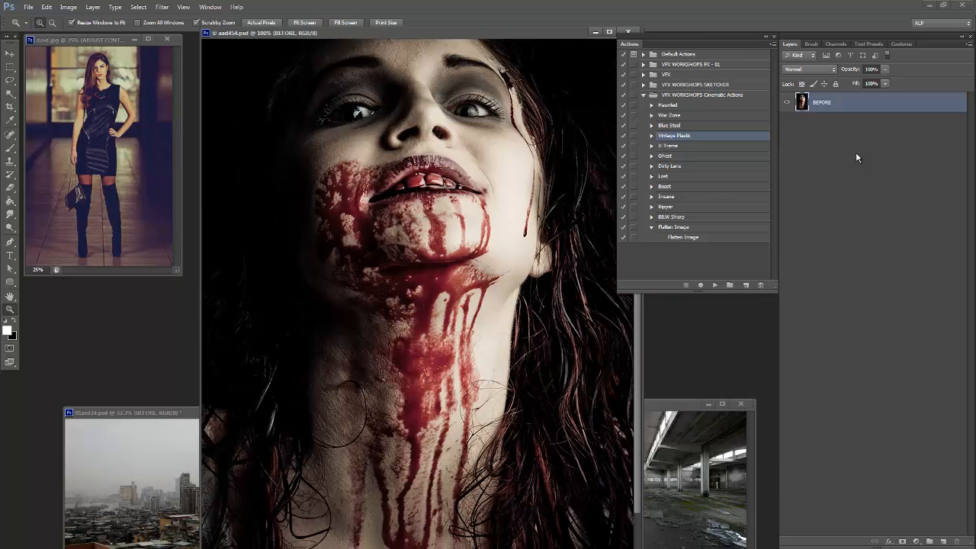
Flatten the blood-covered portrait, play the Ghost action on it, and select the resulting contrast adjustment.
left_click(684, 237)
left_click(715, 284)
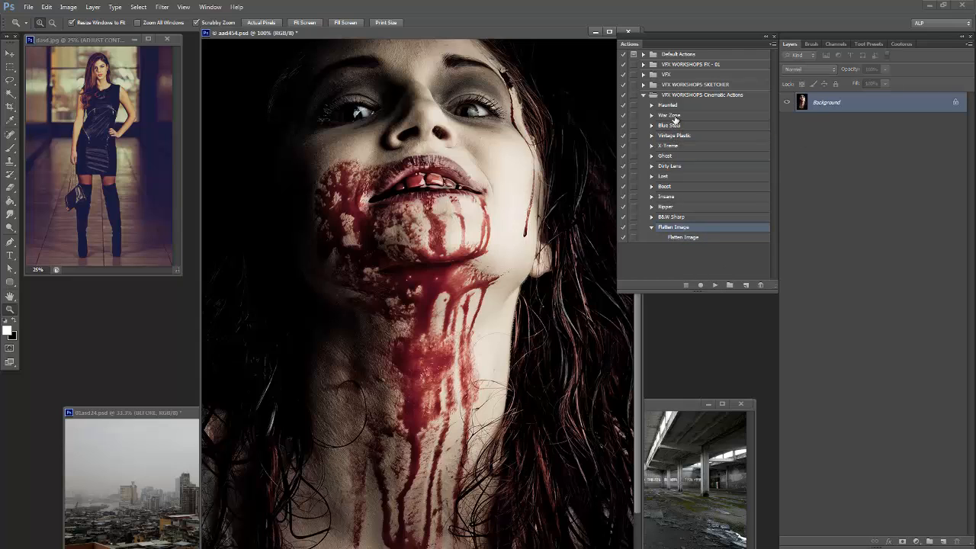
left_click(675, 159)
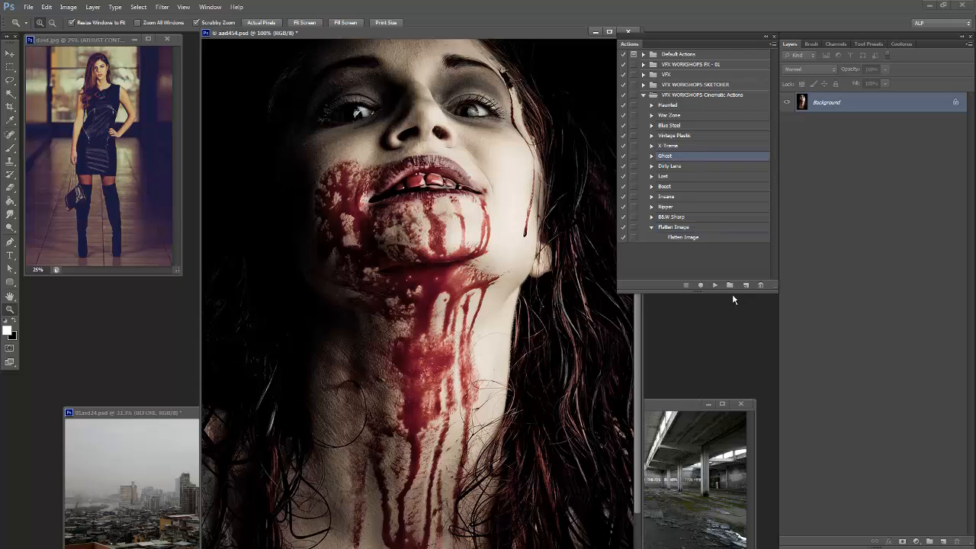
left_click(714, 285)
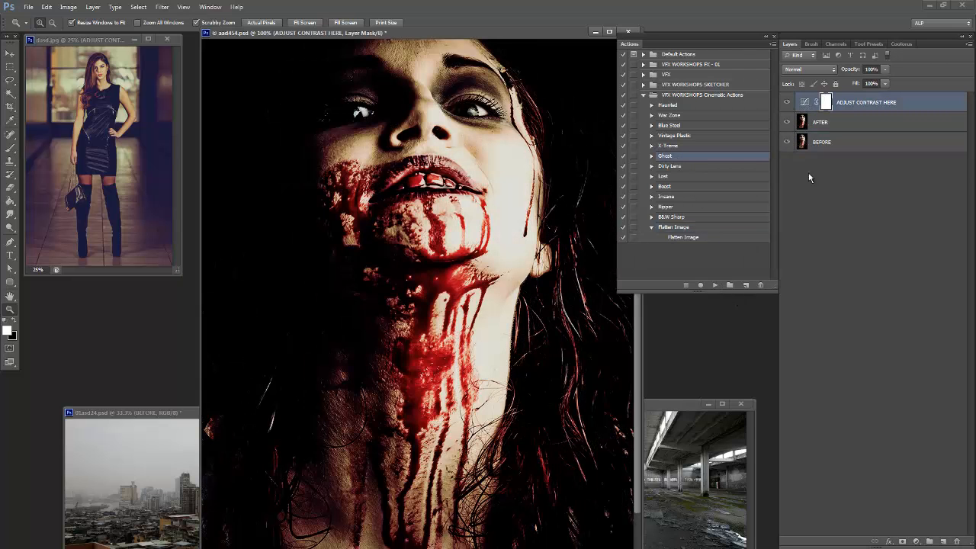
left_click(806, 104)
left_click_drag(522, 28, 347, 56)
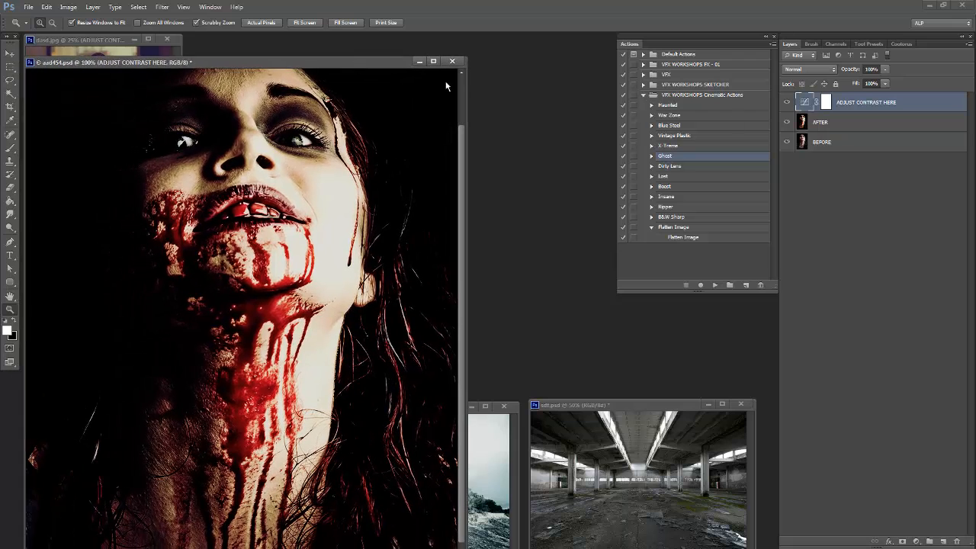
Delete the Ghost action's contrast and AFTER layers, keeping only BEFORE, and reposition the portrait to show the whole face.
left_click(866, 122, "shift")
left_click_drag(866, 122, 958, 541)
left_click(670, 186)
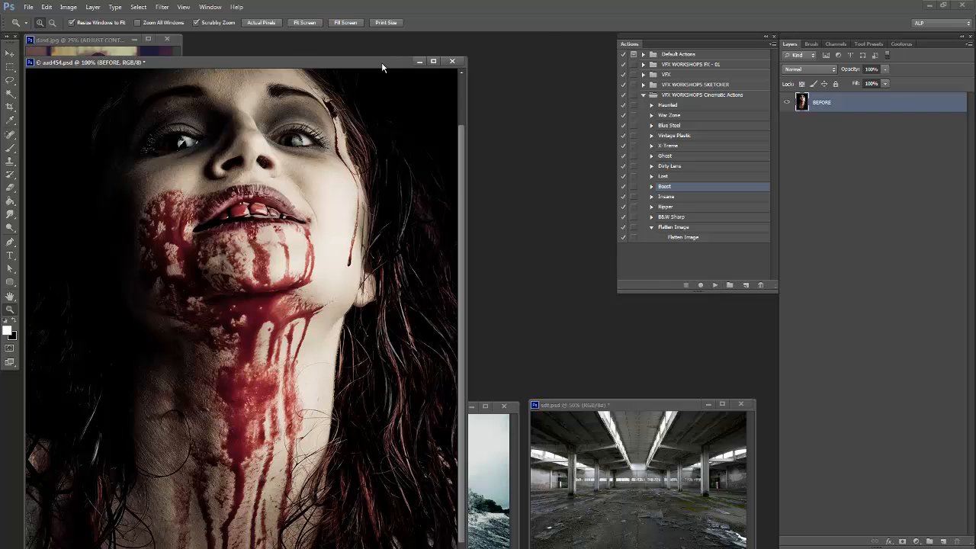
left_click_drag(382, 64, 477, 44)
left_click_drag(442, 163, 435, 225)
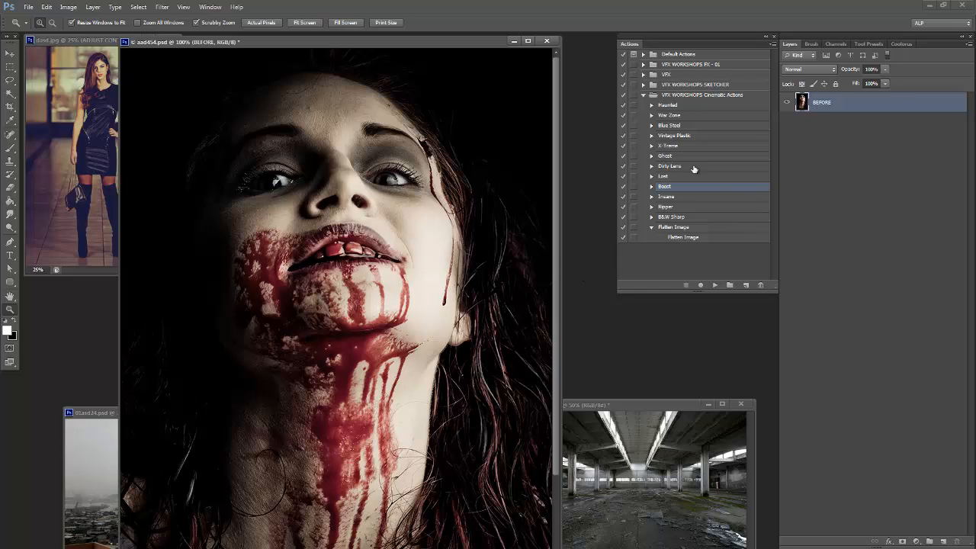
Try to play the Blue Steel action on the unflattened portrait, stop it, and delete the two BEFORE copies.
left_click(669, 125)
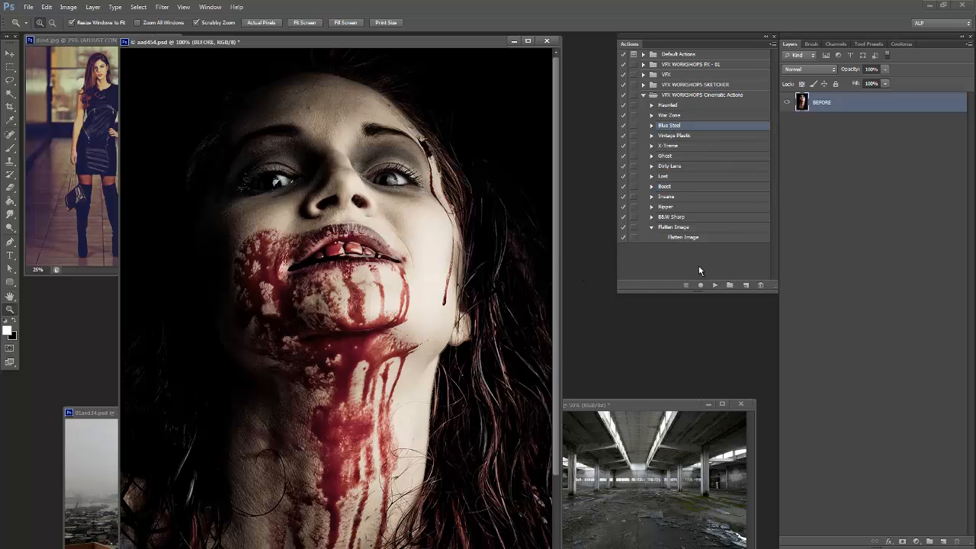
left_click(714, 285)
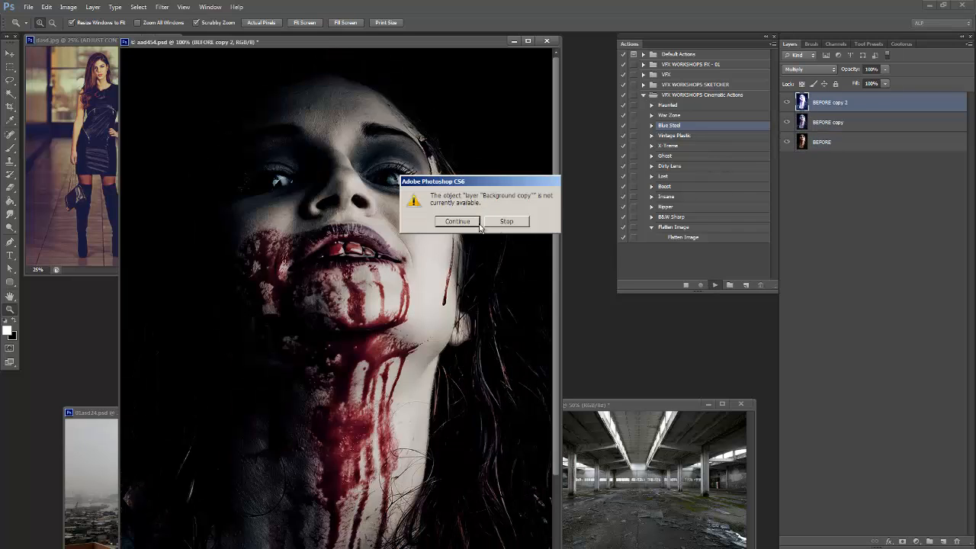
left_click(479, 222)
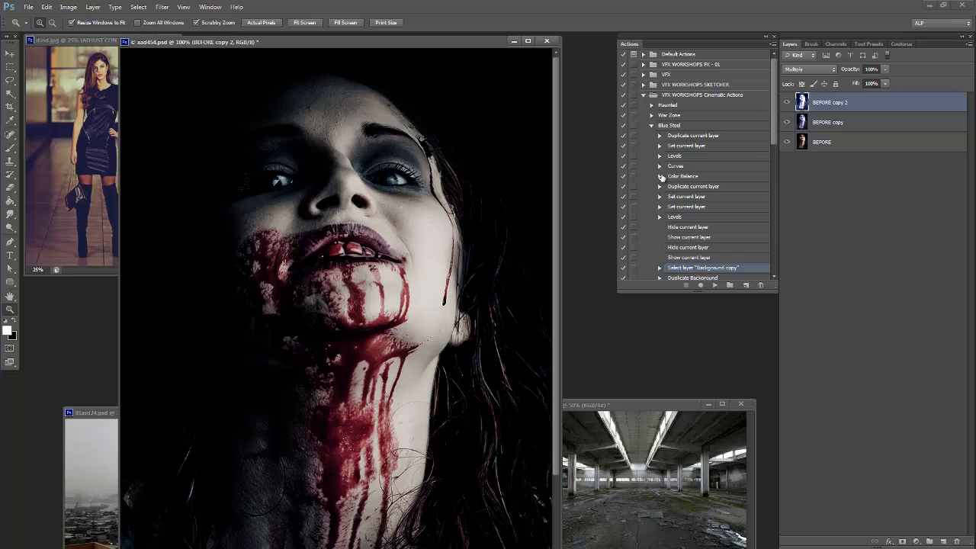
left_click(651, 125)
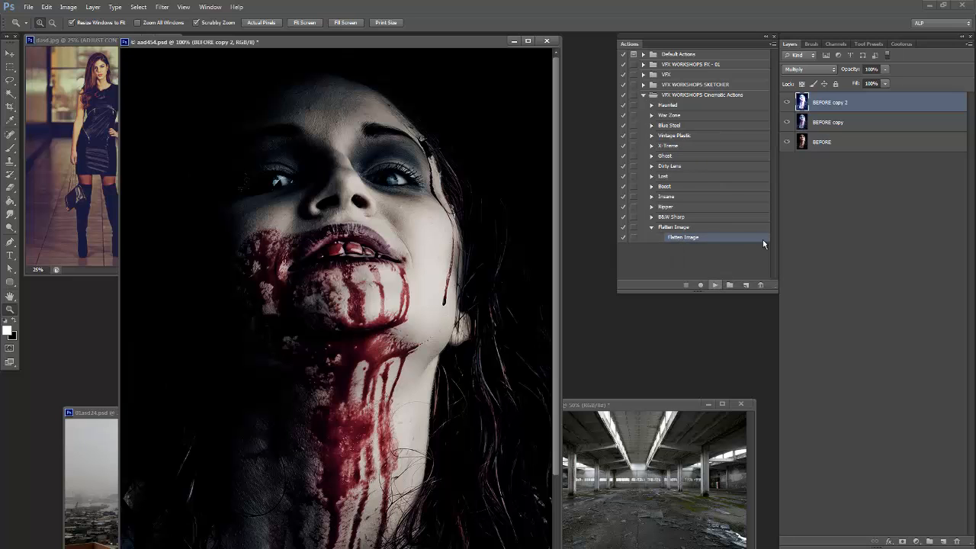
left_click(830, 122, "shift")
left_click_drag(843, 108, 957, 540)
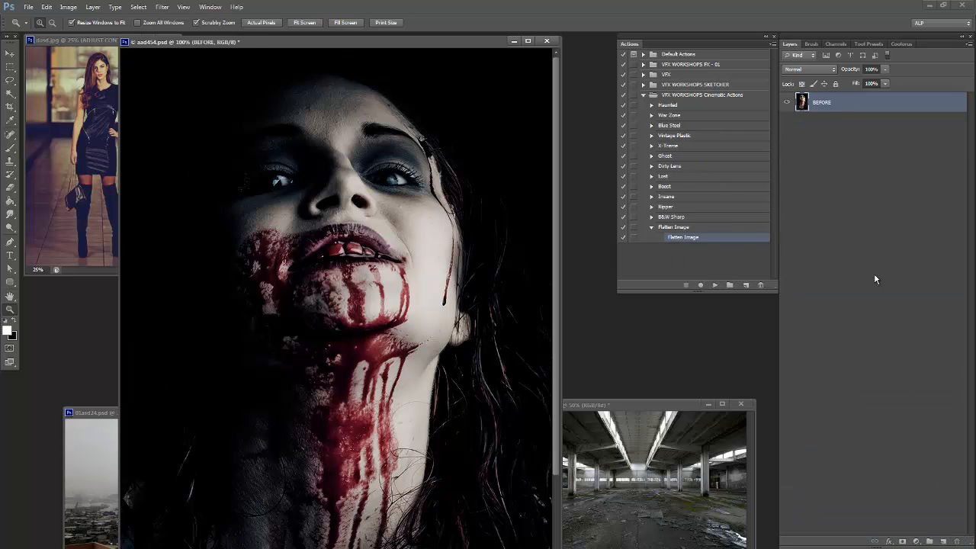
Flatten the blood-covered portrait to a Background layer and play the Blue Steel action on it.
left_click(714, 285)
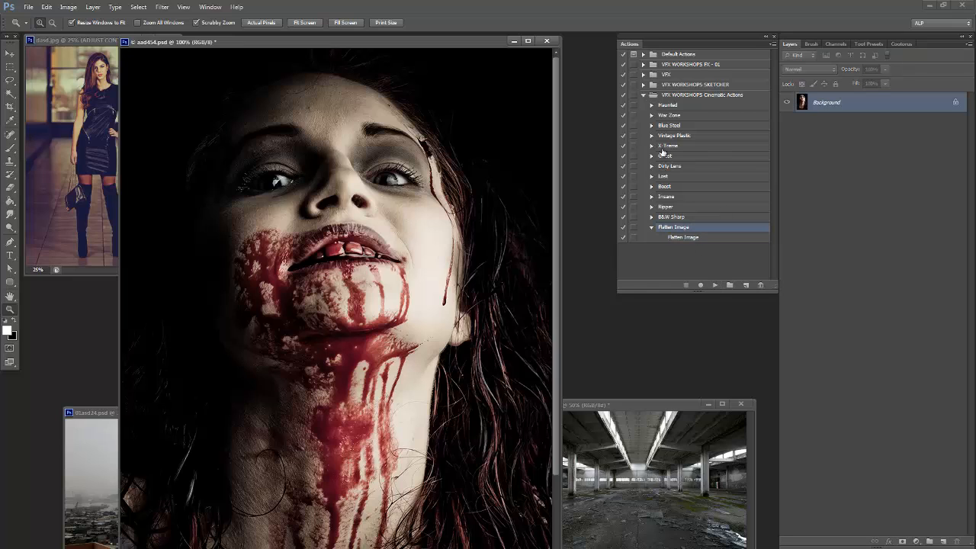
left_click(671, 127)
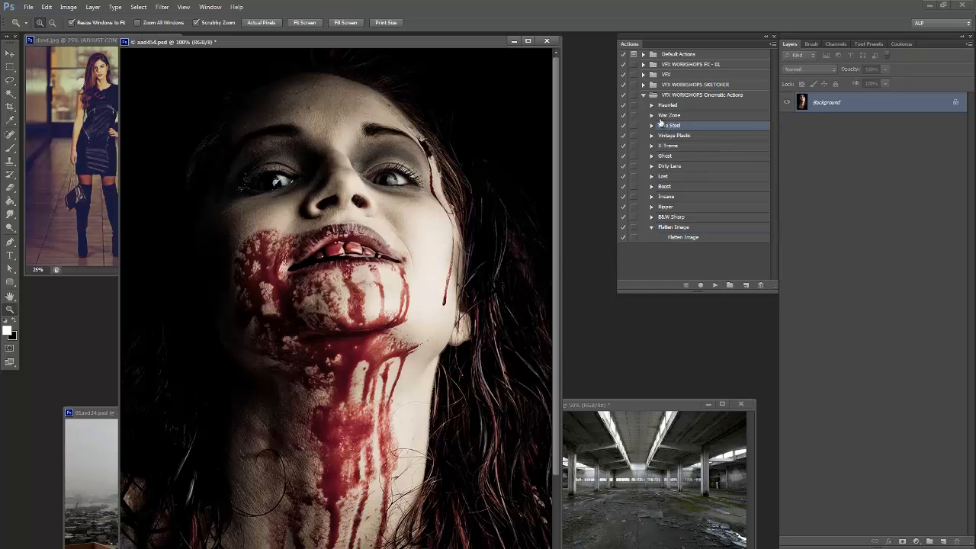
left_click(714, 286)
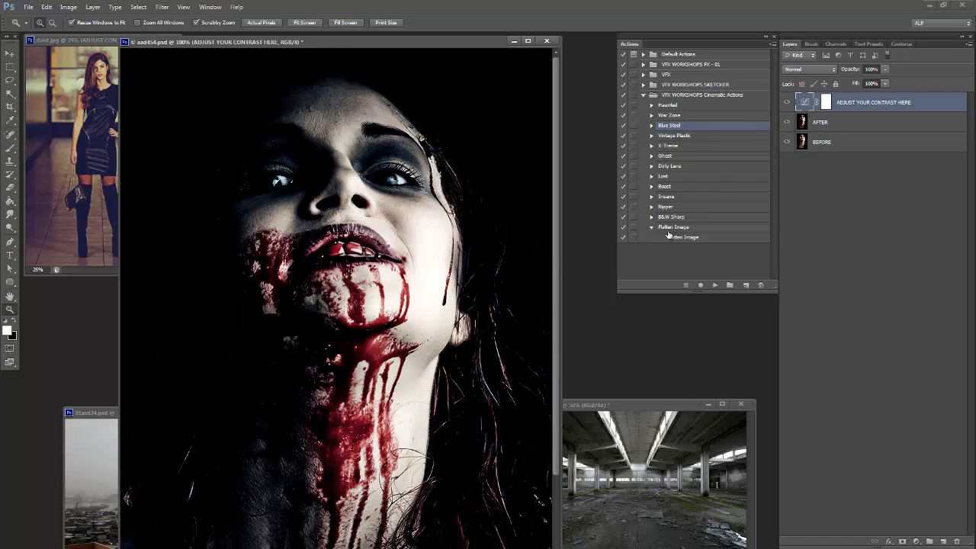
Examine the Blue Steel result by checking its AFTER layer and switching the contrast adjustment layer off and on.
left_click(829, 125)
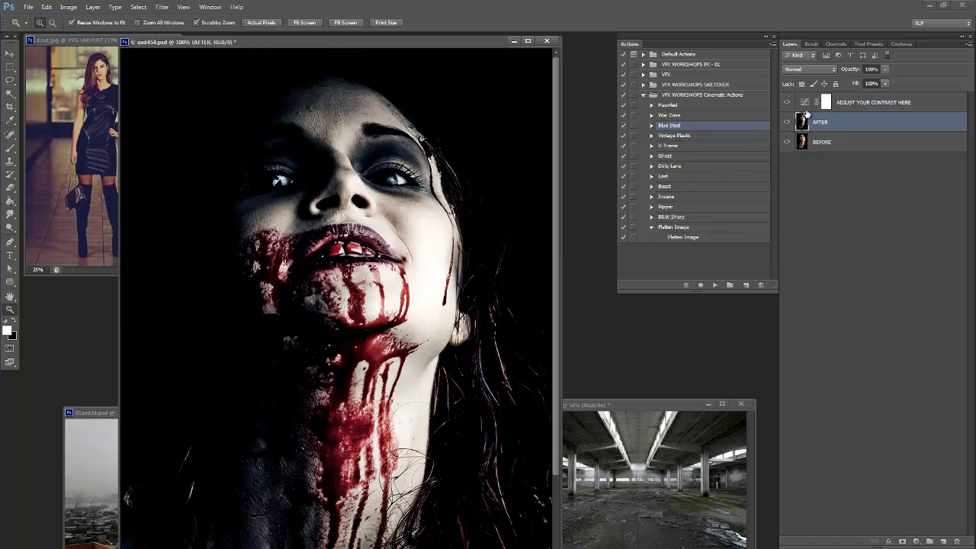
left_click(806, 103)
left_click_drag(341, 44, 394, 40)
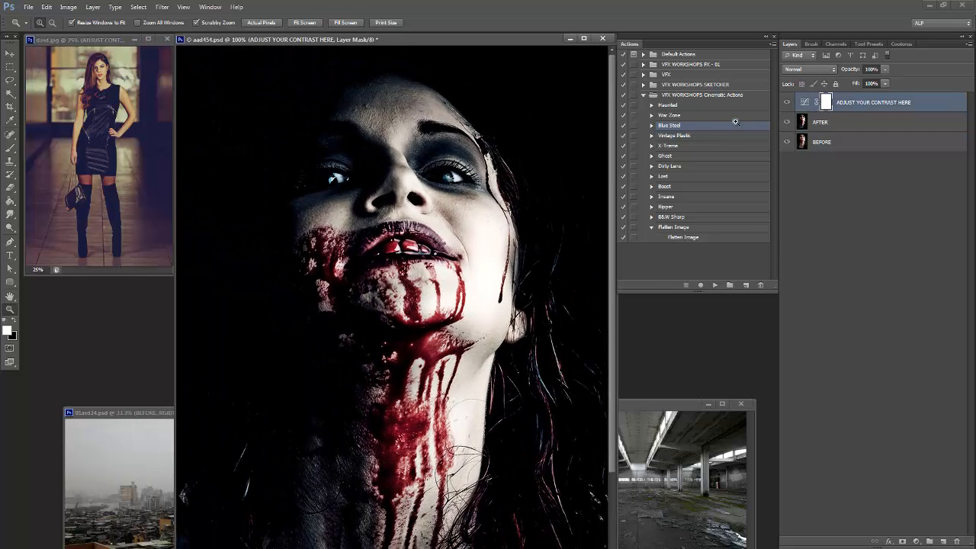
left_click(810, 122)
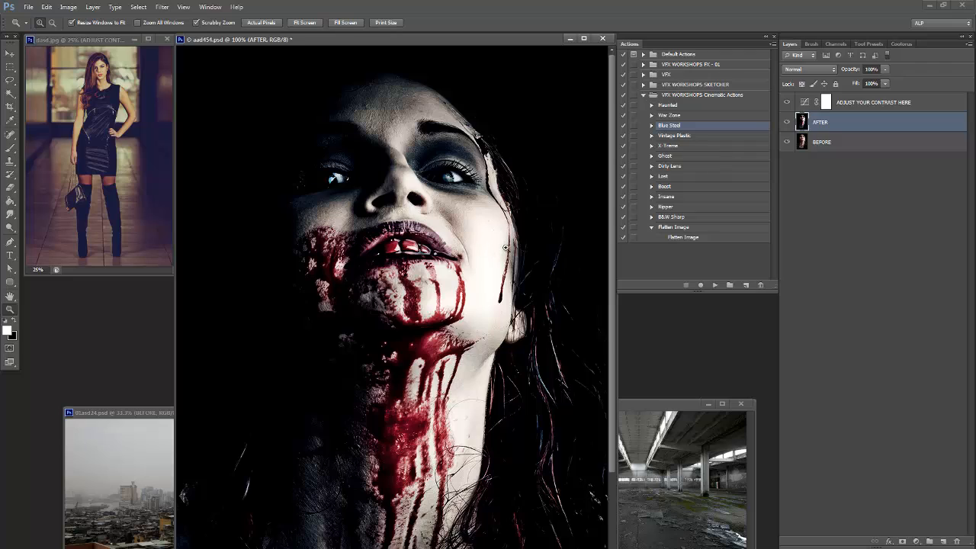
left_click(824, 104)
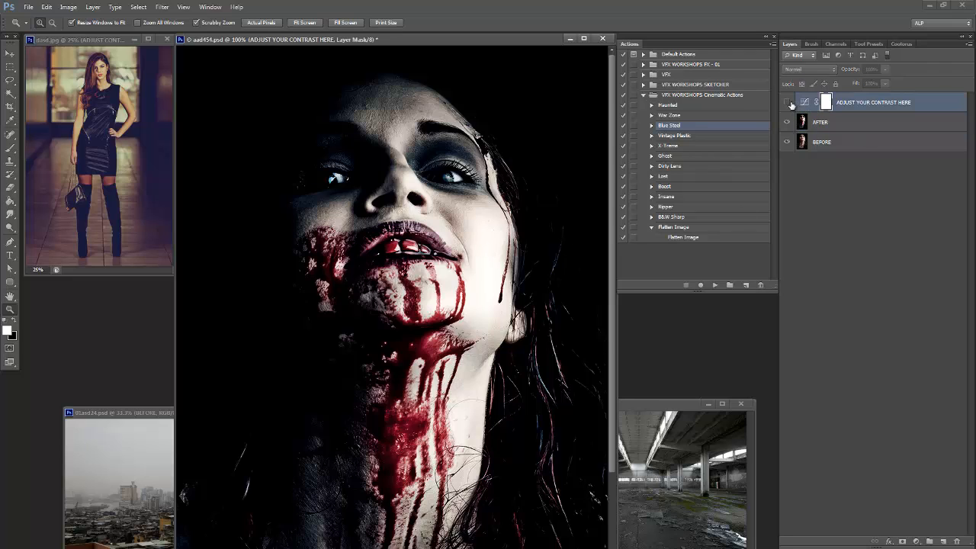
left_click(807, 103)
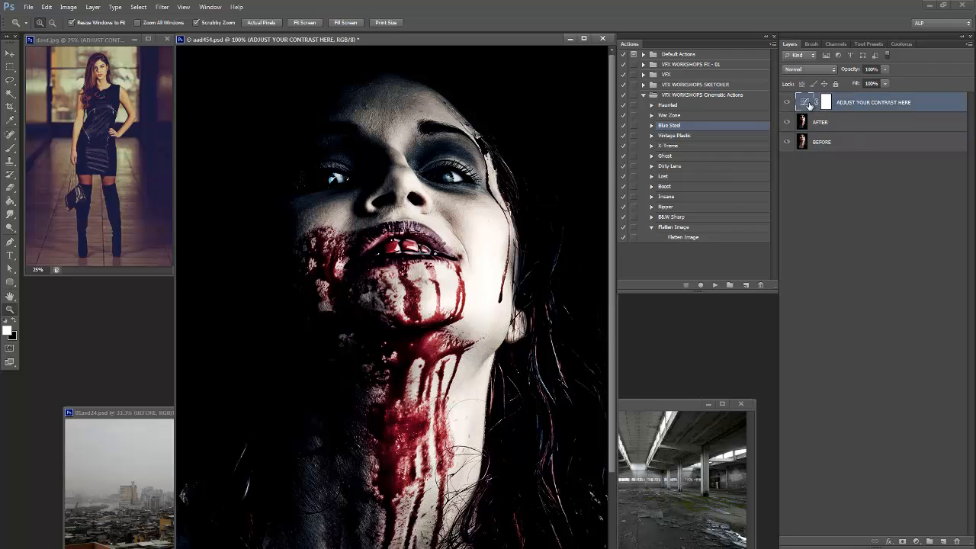
Reduce the portrait's view to 66.67% and park its window low in the workspace, over the warehouse photo's place.
left_click_drag(528, 38, 407, 48)
left_click(305, 92, "alt")
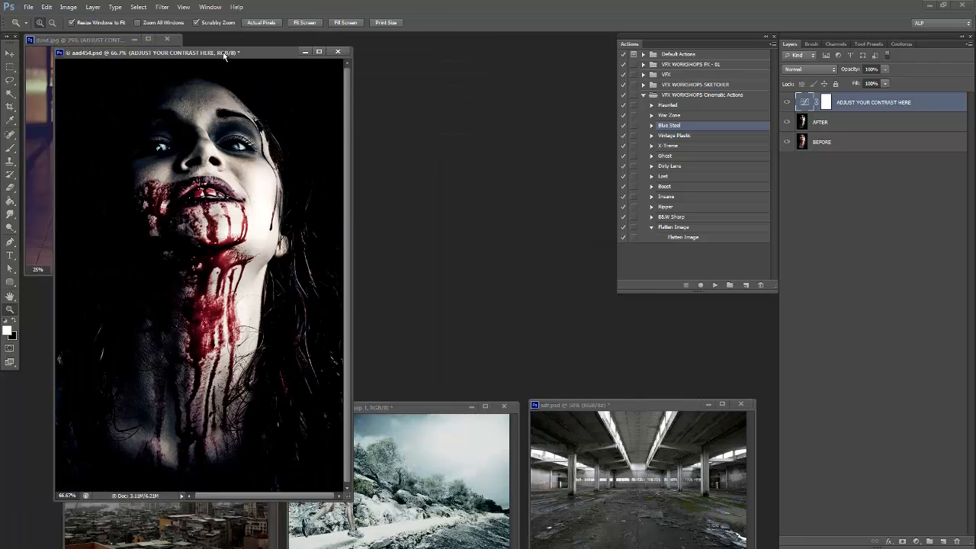
left_click_drag(224, 55, 581, 503)
Bring the warehouse photo sdf.psd into the open workspace, play the Ghost action on it, and open its contrast adjustment.
left_click_drag(594, 423, 369, 111)
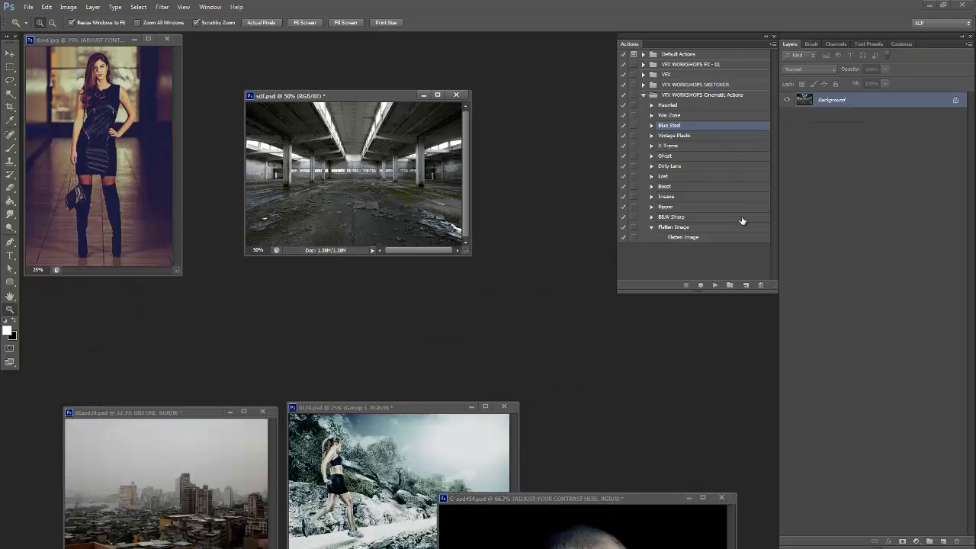
left_click(672, 157)
left_click(712, 285)
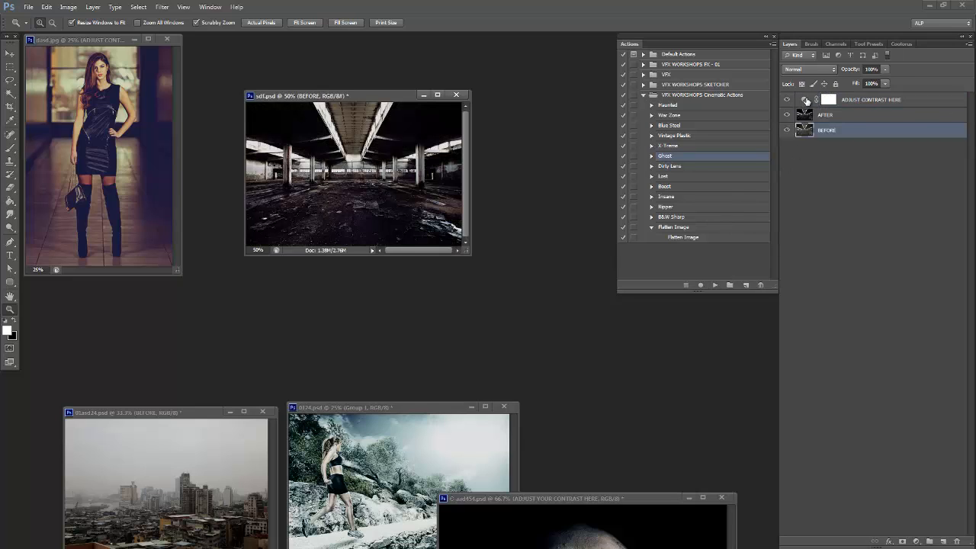
left_click(806, 101)
left_click(806, 101)
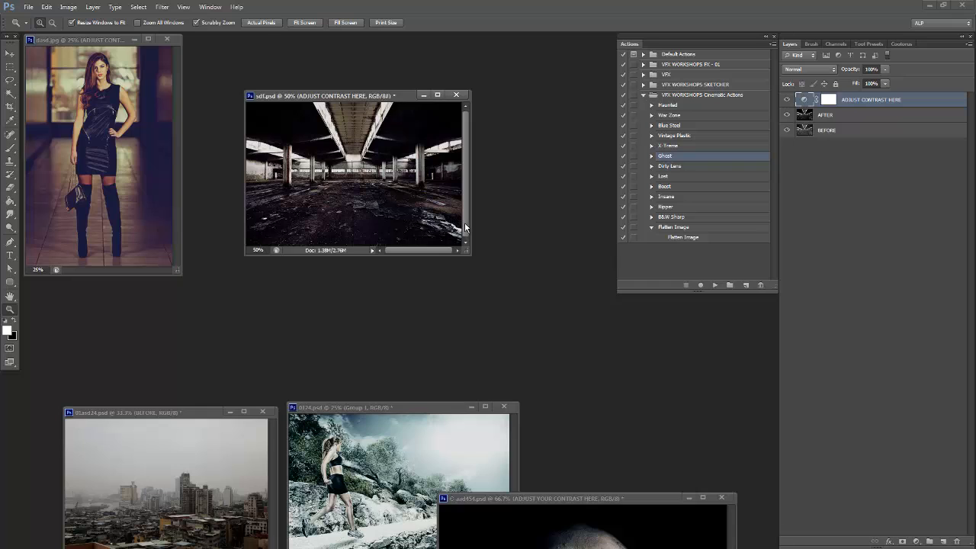
Preview the warehouse photo in the full-screen modes and return to the standard screen mode.
key("f")
key("f")
key("f")
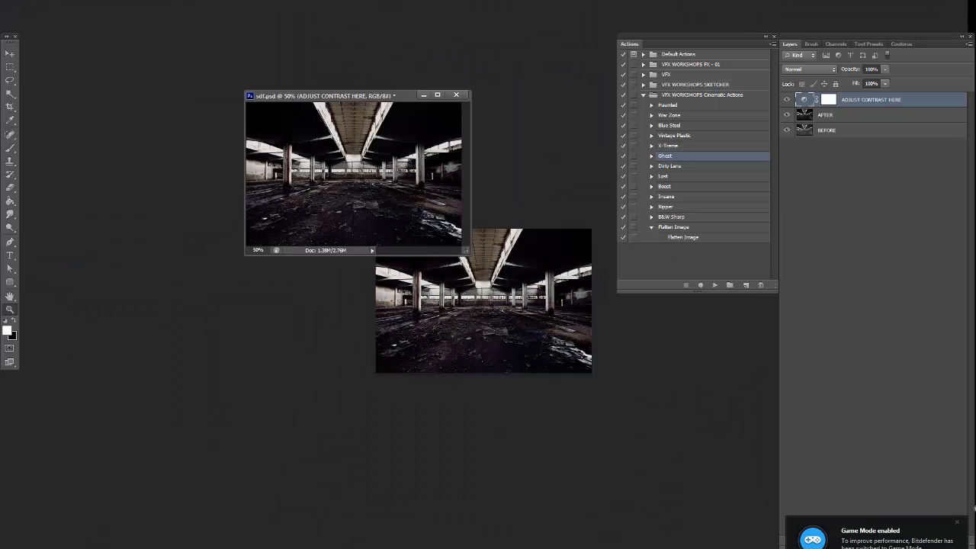
key("f")
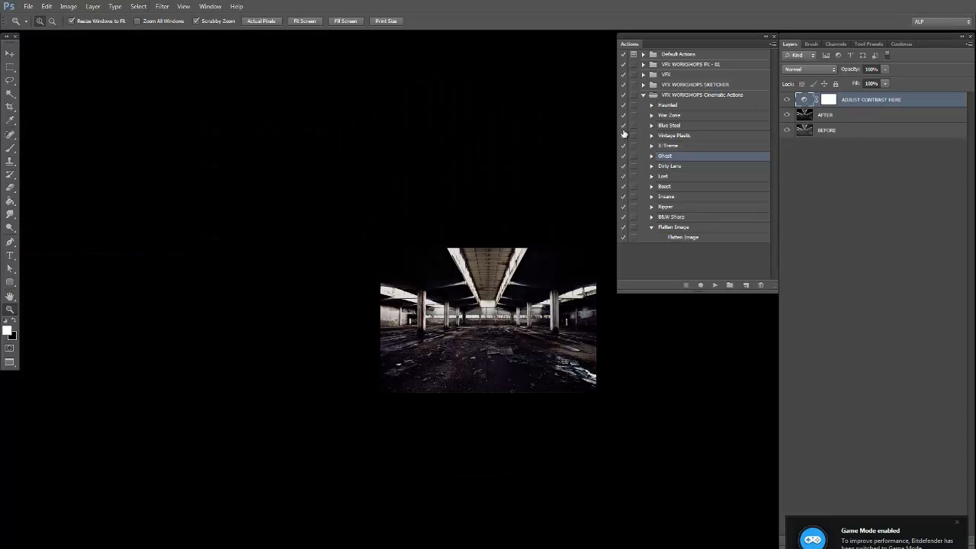
key("f")
key("f")
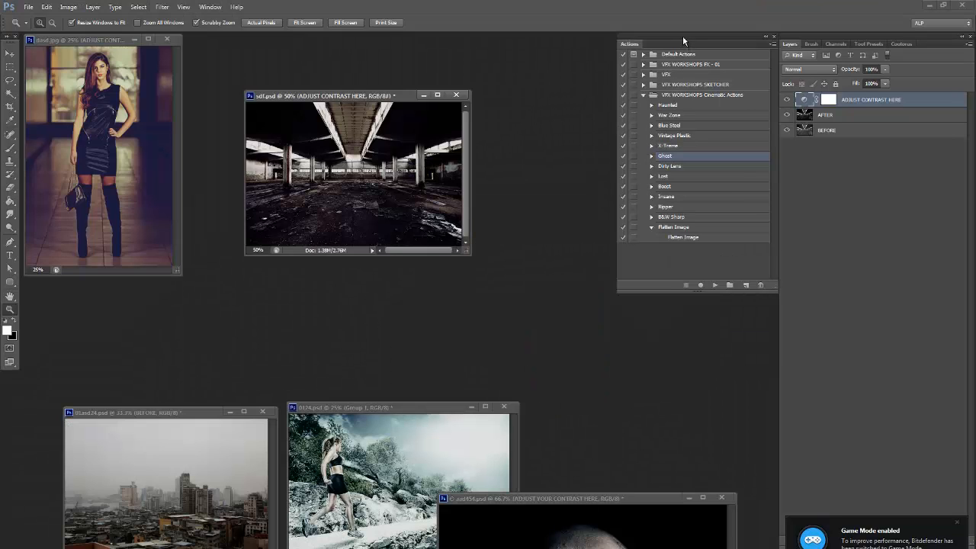
Uncover the Curves properties from behind the Actions panel, restore that panel's place, and set the Curves properties below it.
left_click_drag(682, 36, 664, 297)
left_click_drag(686, 91, 460, 64)
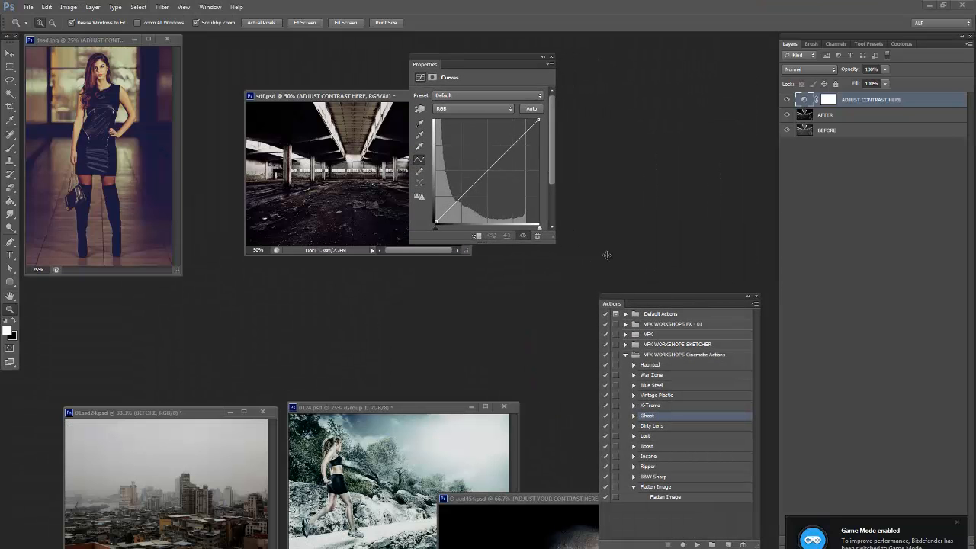
left_click_drag(643, 295, 664, 37)
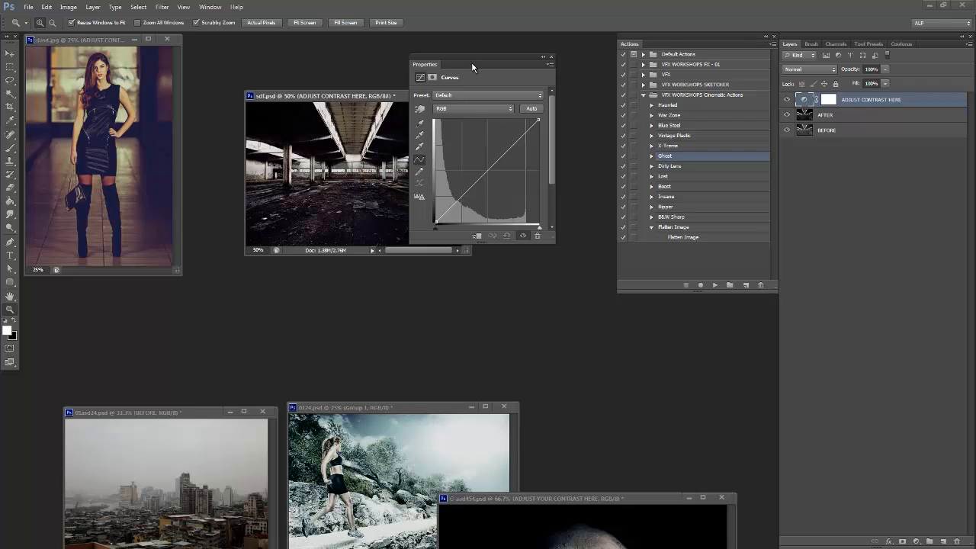
left_click_drag(471, 62, 551, 308)
Park the warehouse photo below the dress photo and bring the blood-covered portrait back into the middle of the workspace.
left_click_drag(363, 96, 148, 302)
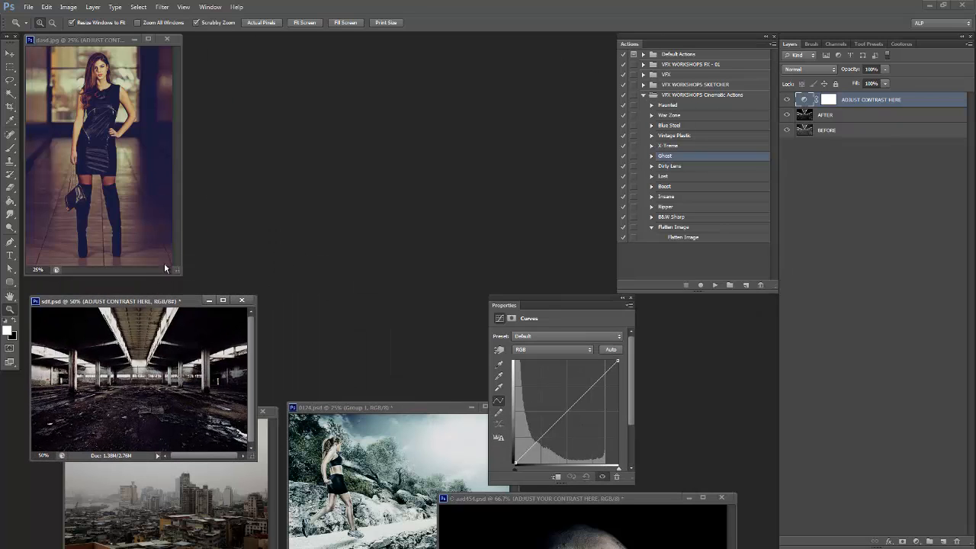
left_click_drag(532, 503, 290, 58)
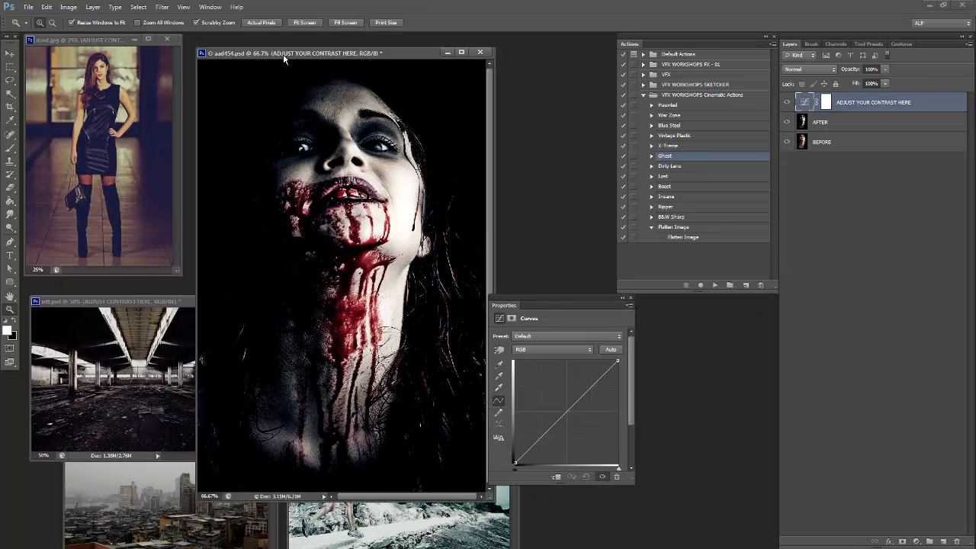
Move the Curves properties beside the portrait, then lift the curve's midpoint and black point and lower its white point to fade the contrast.
left_click_drag(576, 299, 571, 153)
left_click_drag(566, 108, 568, 81)
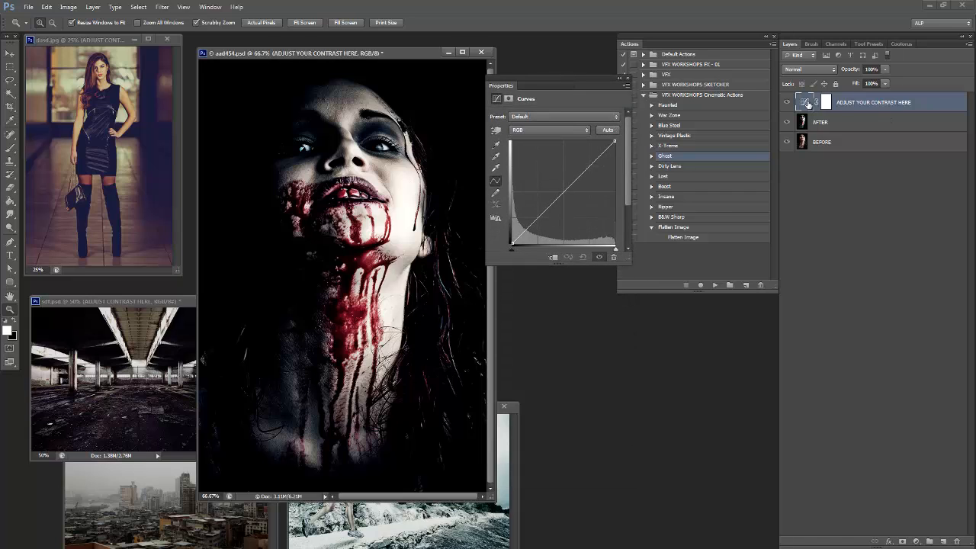
left_click(565, 191)
left_click_drag(513, 244, 511, 237)
left_click_drag(562, 188, 560, 184)
left_click_drag(511, 236, 511, 238)
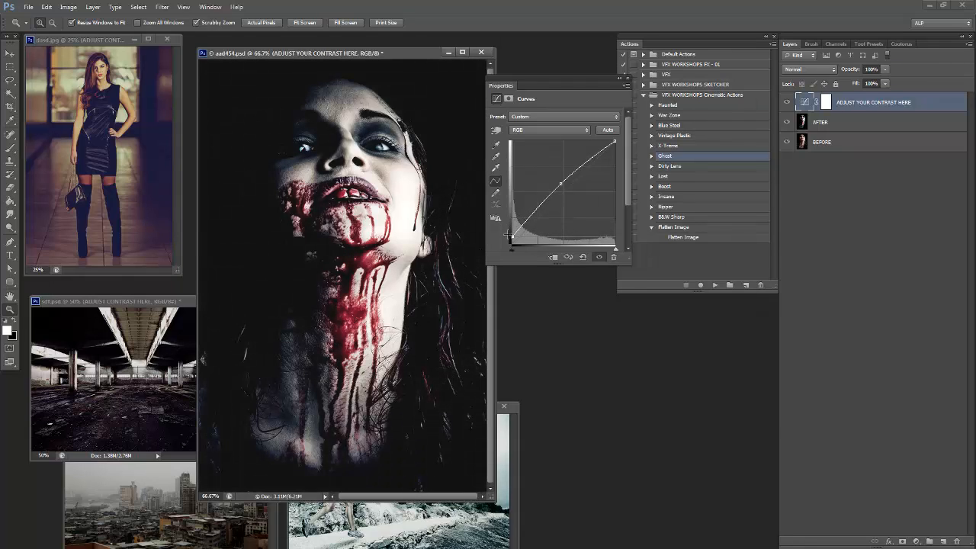
mouse_move(614, 142)
left_mouse_down()
mouse_move(612, 163)
mouse_move(612, 152)
left_mouse_up()
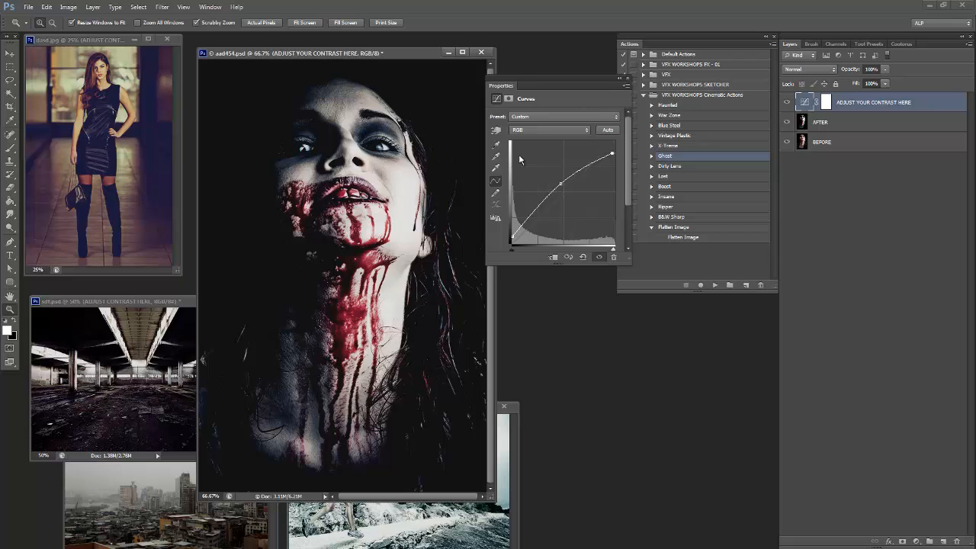
left_click(628, 78)
Show the portrait at 100% and compare it with the contrast adjustment and AFTER layers hidden and shown.
right_click(389, 195)
left_click(408, 208)
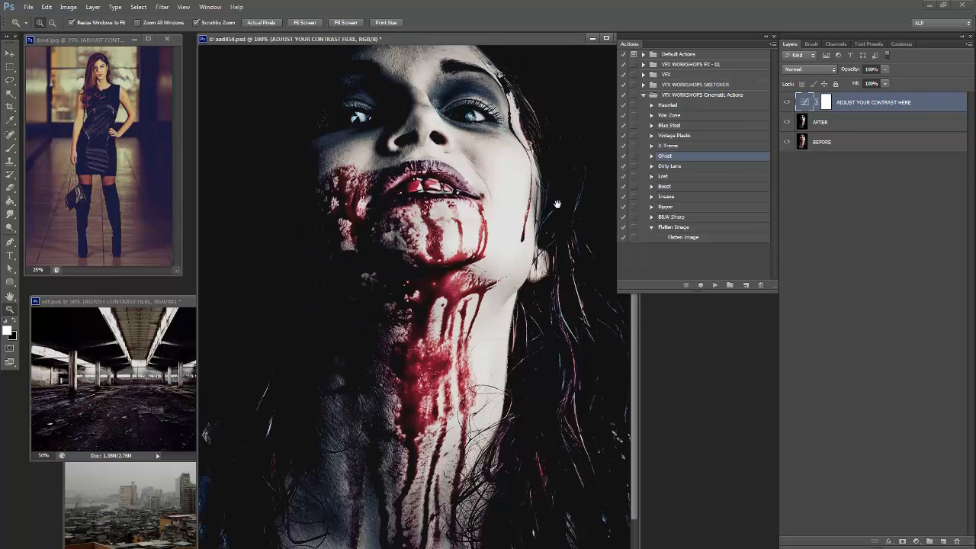
left_click(787, 104)
left_click(787, 104)
left_click(786, 122)
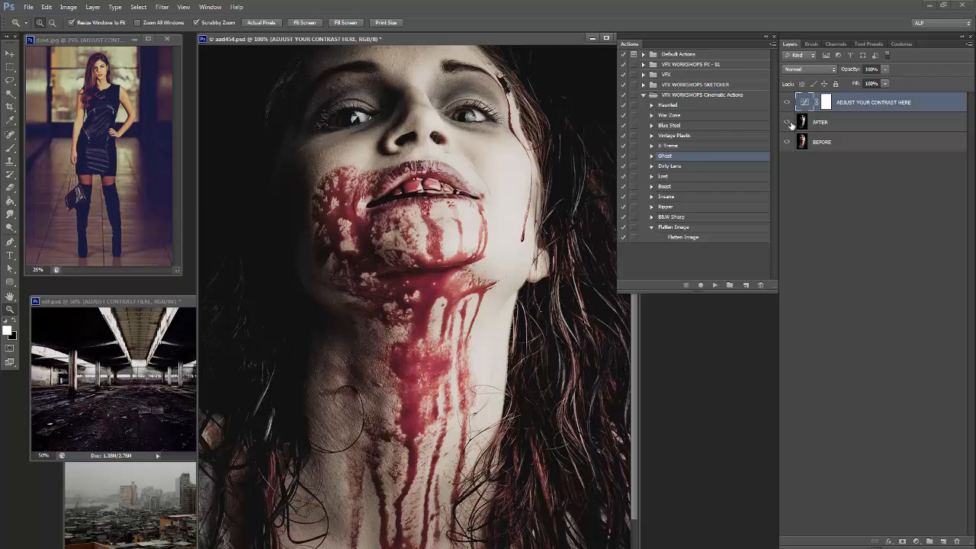
left_click(787, 122)
Group the portrait's contrast adjustment and AFTER layers, and switch the group off and on to compare before and after.
left_click(835, 122, "shift")
key("ctrl+g")
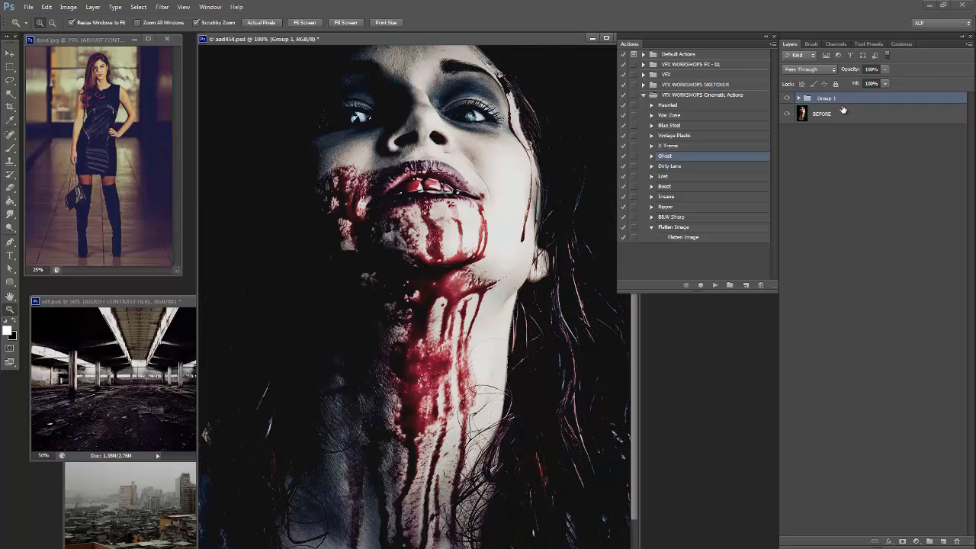
left_click(787, 100)
left_click(788, 99)
left_click(788, 99)
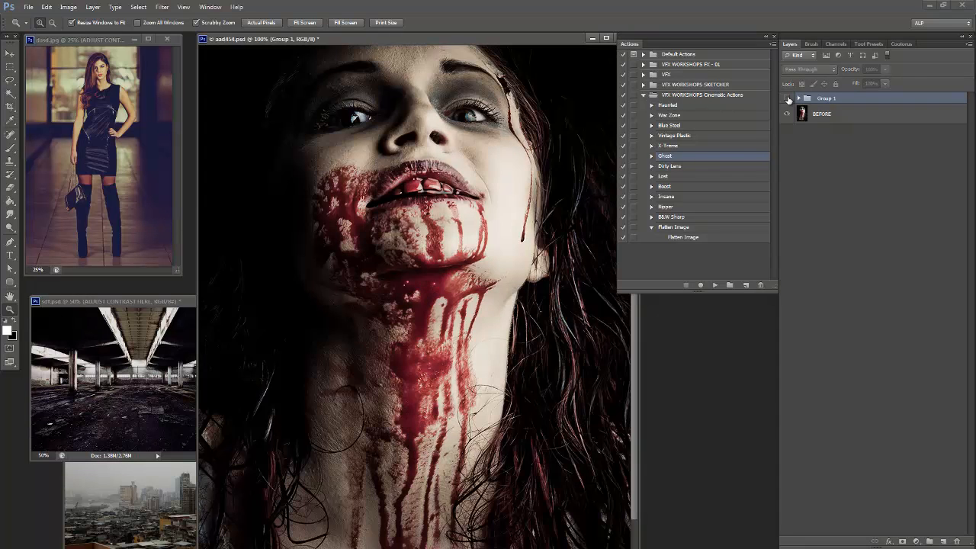
left_click(787, 99)
left_click(788, 99)
left_click(788, 99)
left_click(788, 99)
left_click(787, 99)
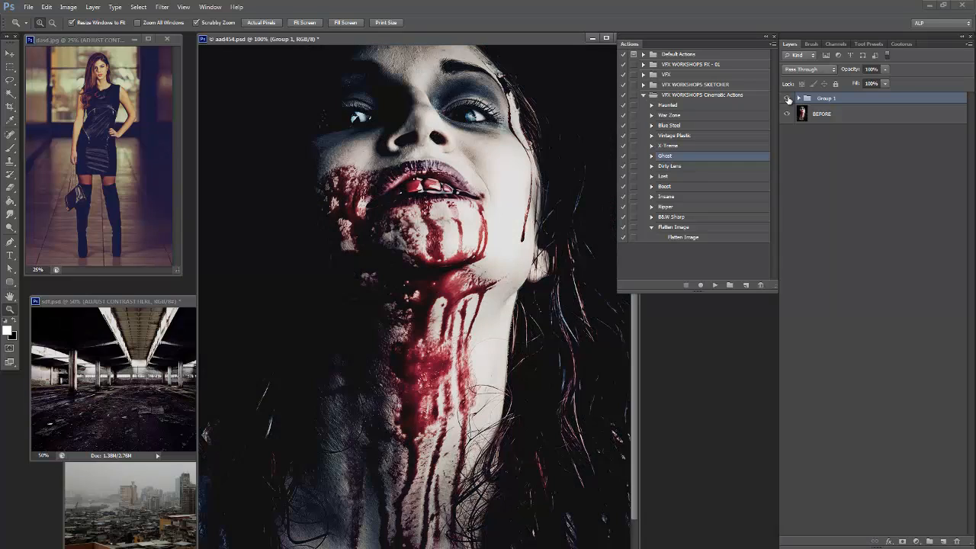
left_click(788, 99)
left_click(788, 99)
Zoom the portrait out to 33.3% and park its window beside the runner photo.
key("alt")
left_click(348, 154, "alt")
left_click(296, 99, "alt")
left_click(296, 100, "alt")
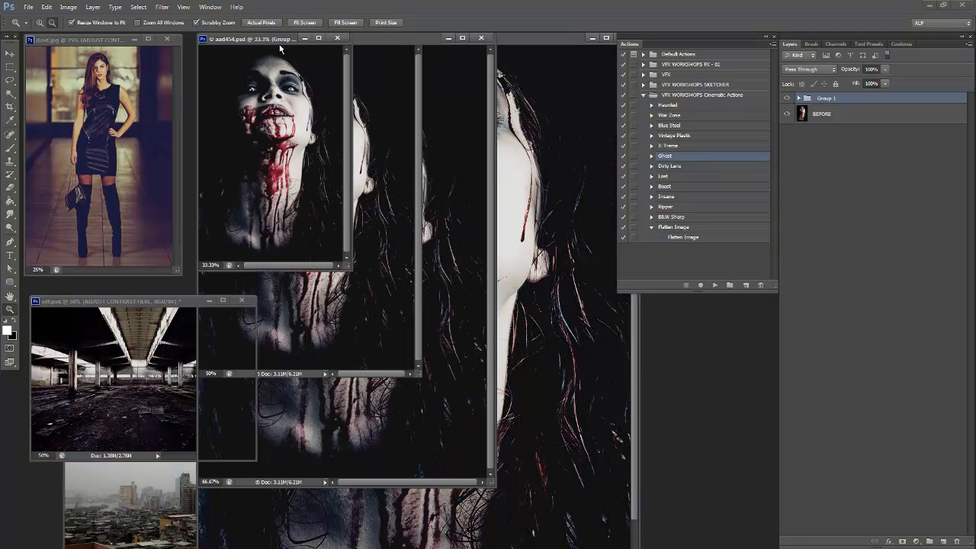
left_click_drag(284, 40, 617, 385)
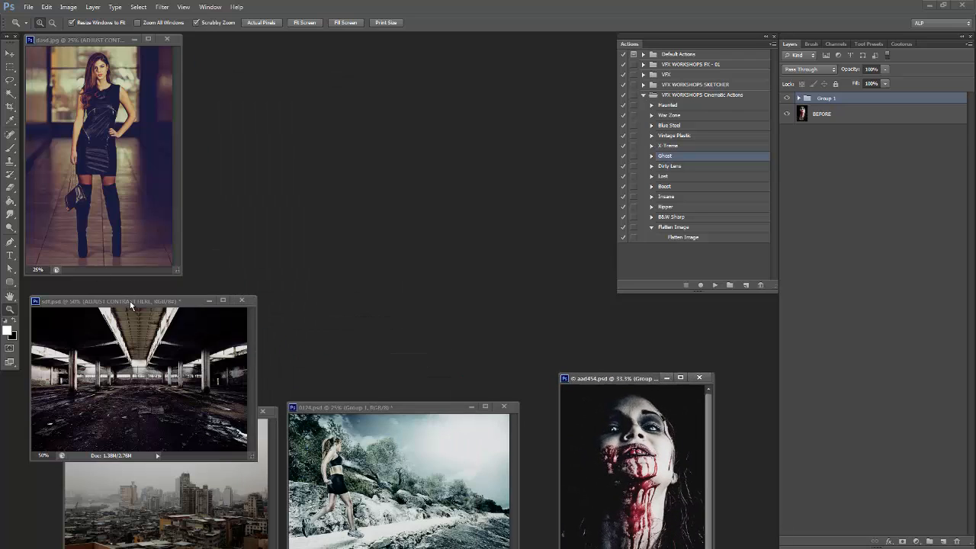
Bring the warehouse photo to the middle of the workspace at 100% and compare it with its effect layers hidden and shown.
left_click_drag(131, 304, 398, 128)
left_click_drag(628, 379, 654, 372)
right_click(348, 166)
left_click(400, 183)
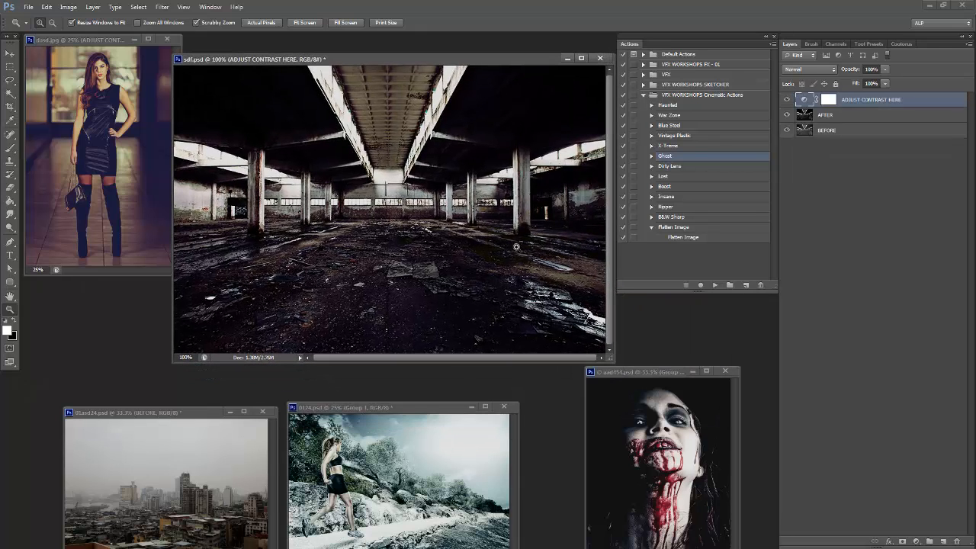
left_click(786, 102)
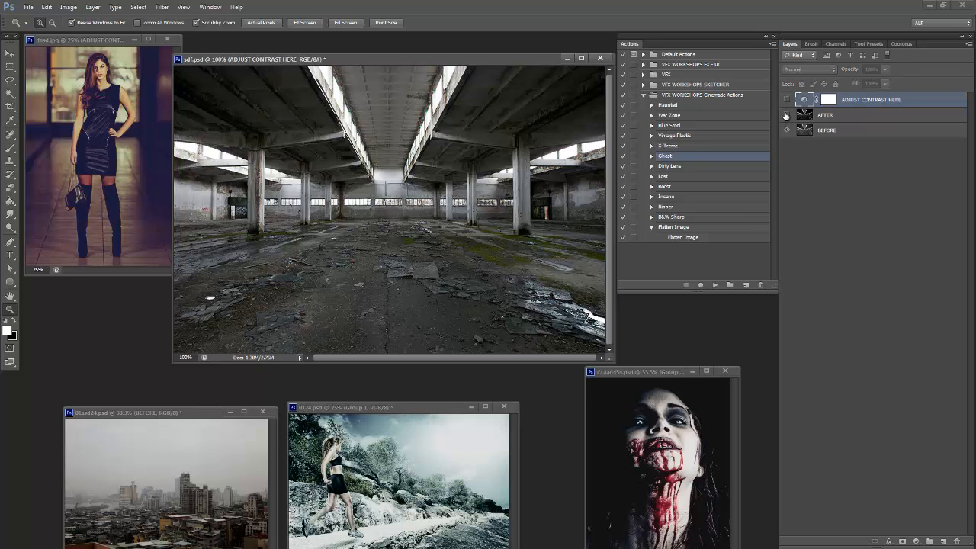
left_click(787, 100)
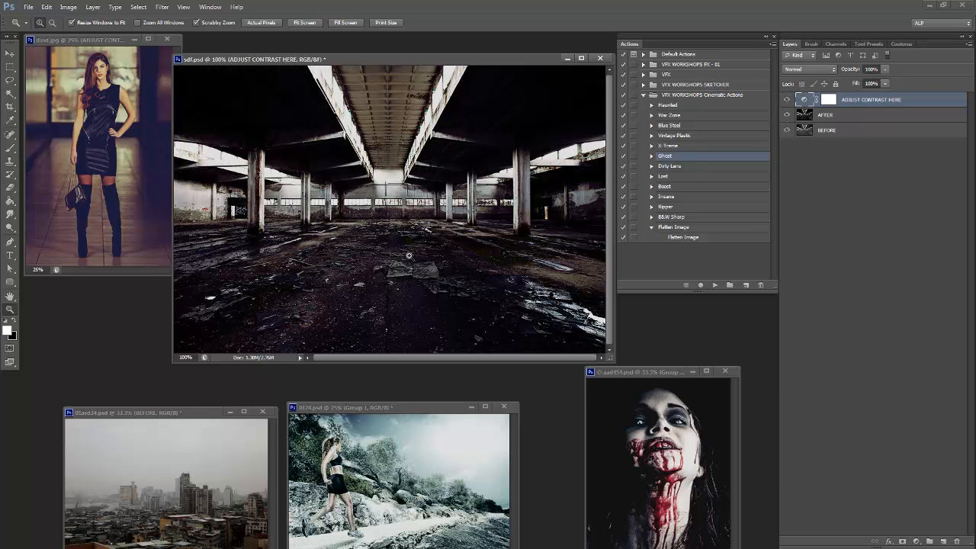
Examine the warehouse photo's Ghost effect at magnifications up to 200% and return it to 100% in the middle of the workspace.
left_click_drag(394, 259, 432, 267)
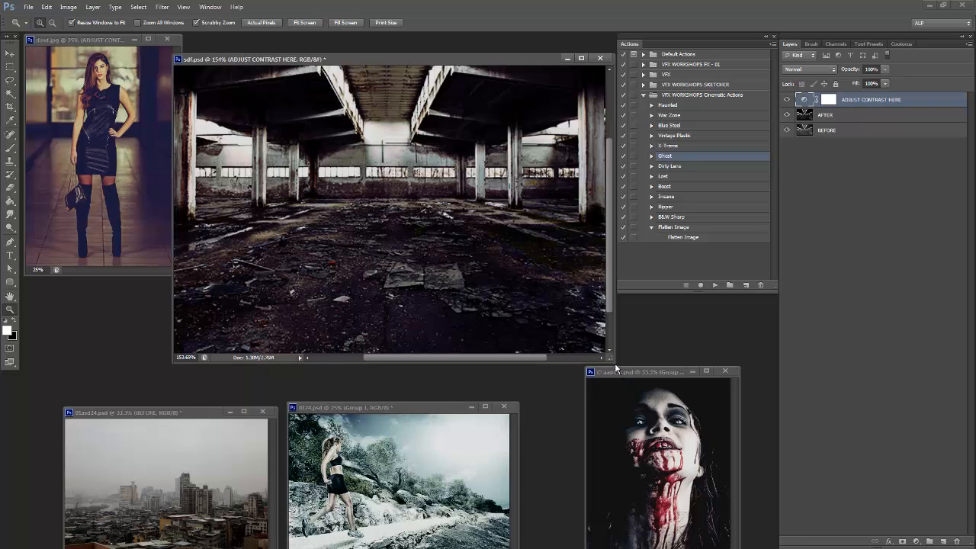
left_click_drag(614, 360, 616, 398)
right_click(426, 220)
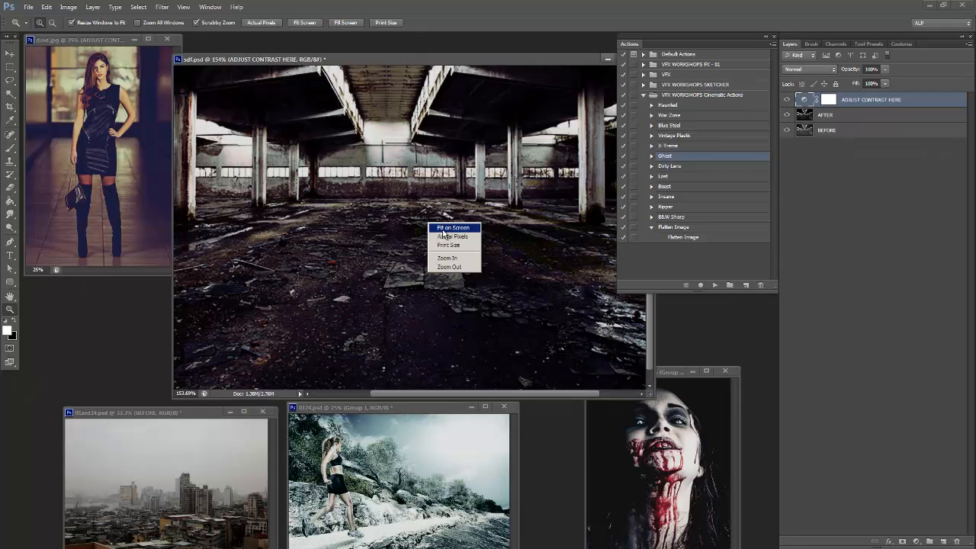
left_click(446, 224)
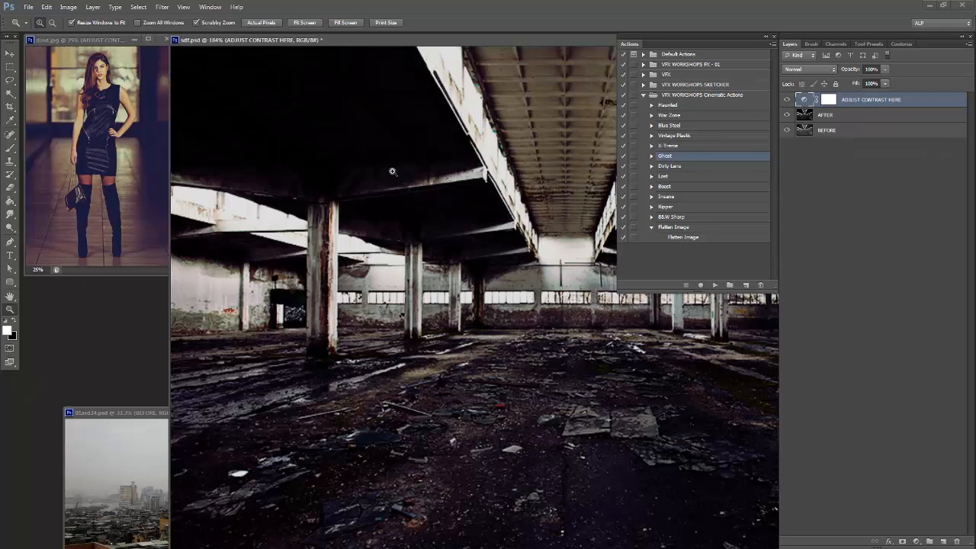
left_click(447, 215, "alt")
left_click_drag(406, 39, 399, 55)
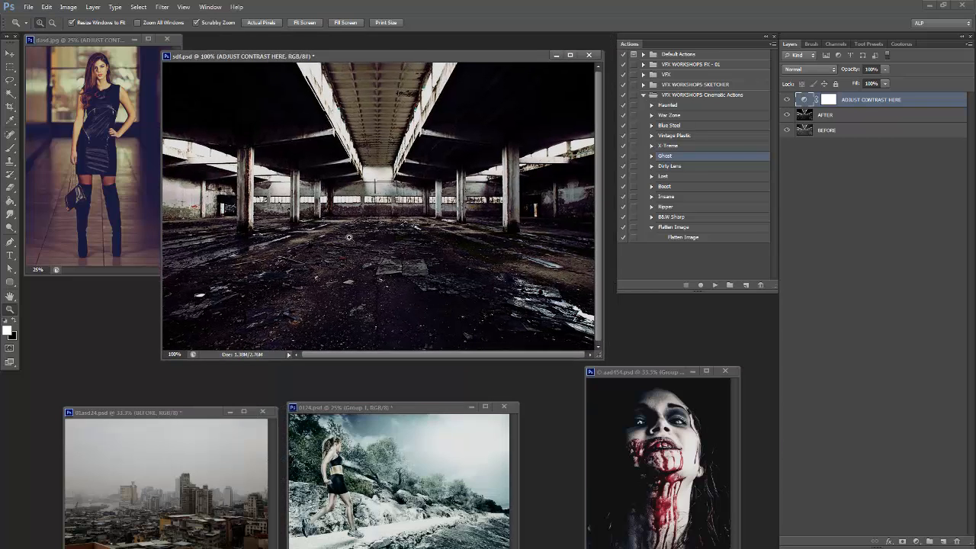
left_click(410, 233)
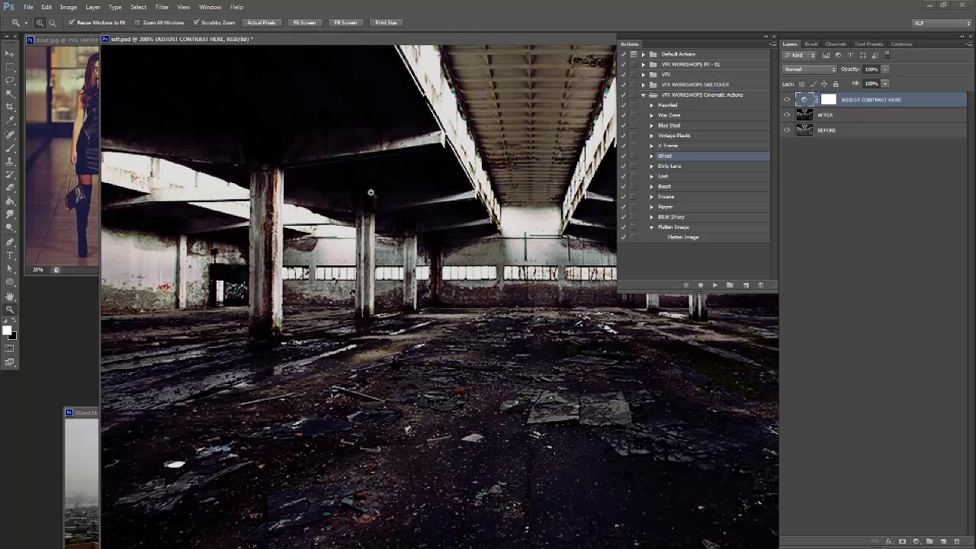
right_click(425, 237)
left_click(446, 251)
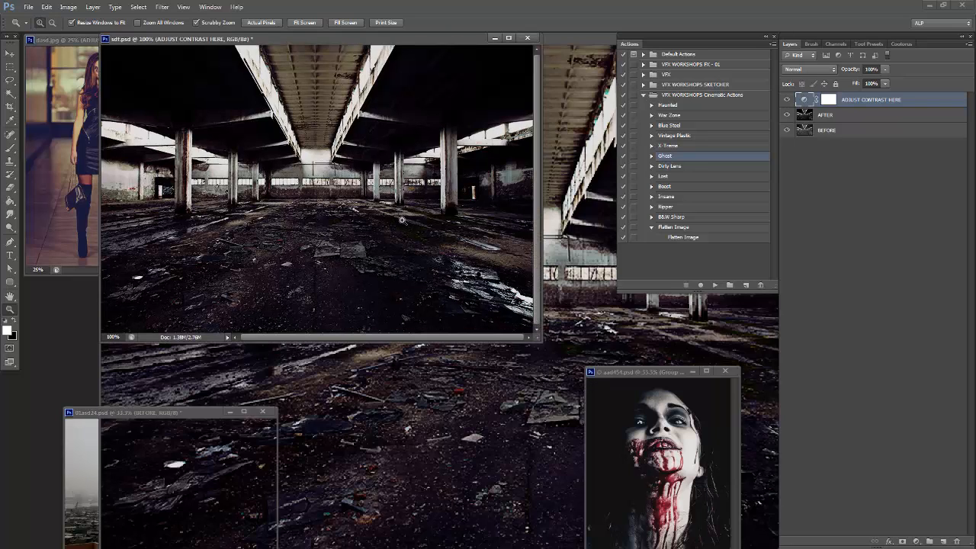
left_click_drag(374, 44, 453, 66)
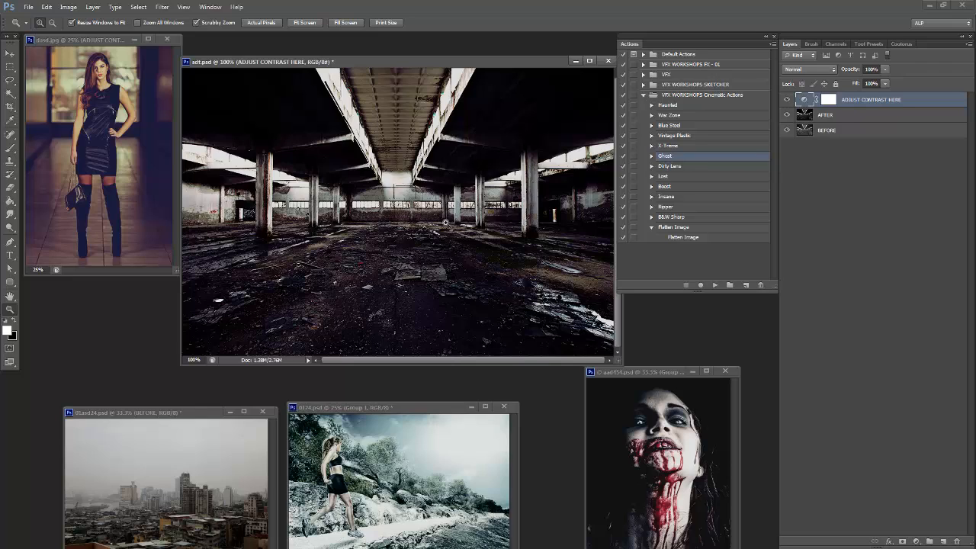
Check the warehouse's contrast adjustment off and on, and delete the ADJUST CONTRAST HERE and AFTER layers, keeping only BEFORE.
left_click(786, 100)
left_click(787, 100)
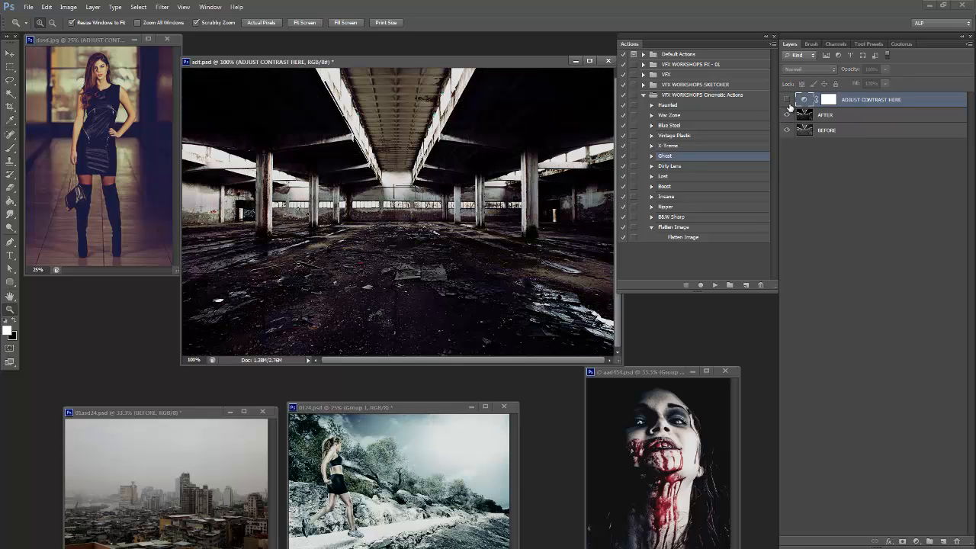
left_click(845, 113)
left_click(847, 102, "shift")
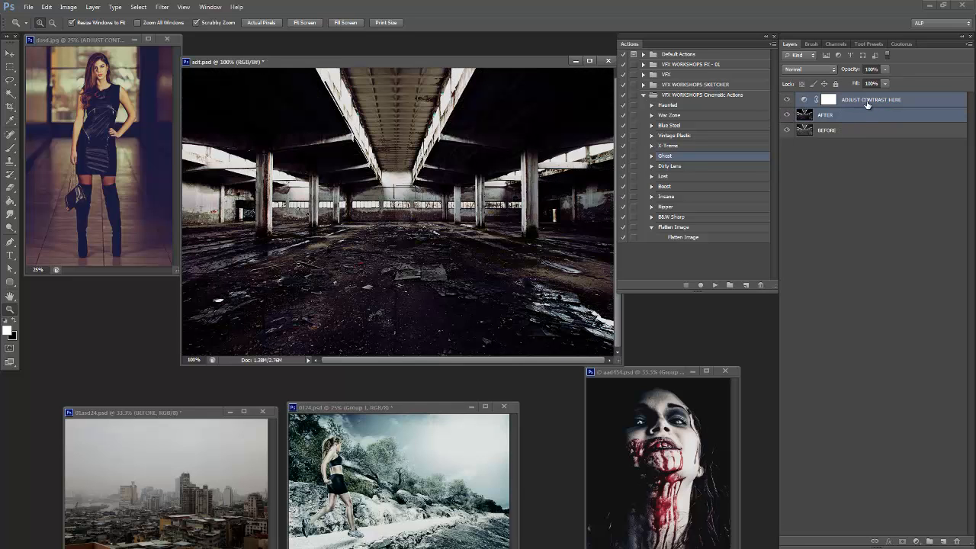
left_click_drag(873, 104, 957, 541)
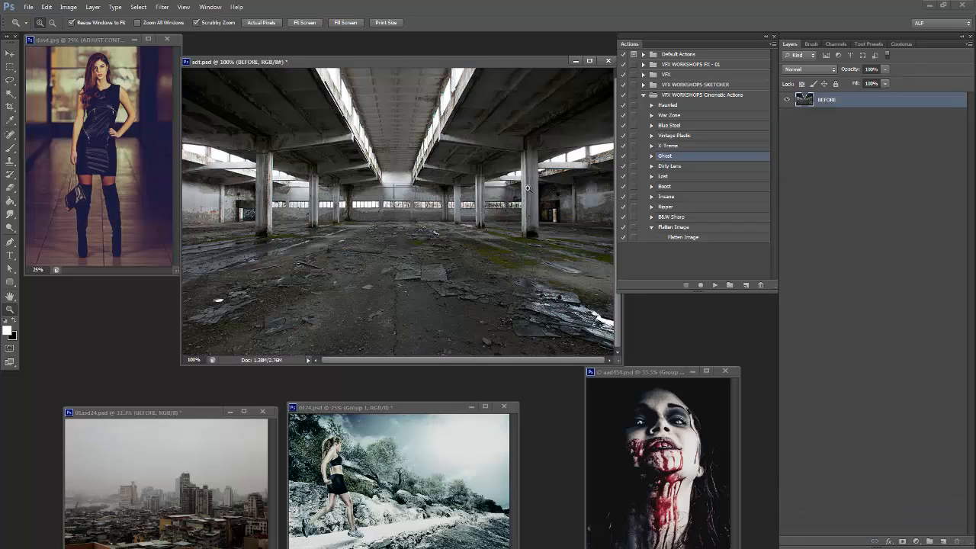
Shift the warehouse photo clear of the Actions panel and select the Insane action for it.
left_click_drag(439, 64, 418, 63)
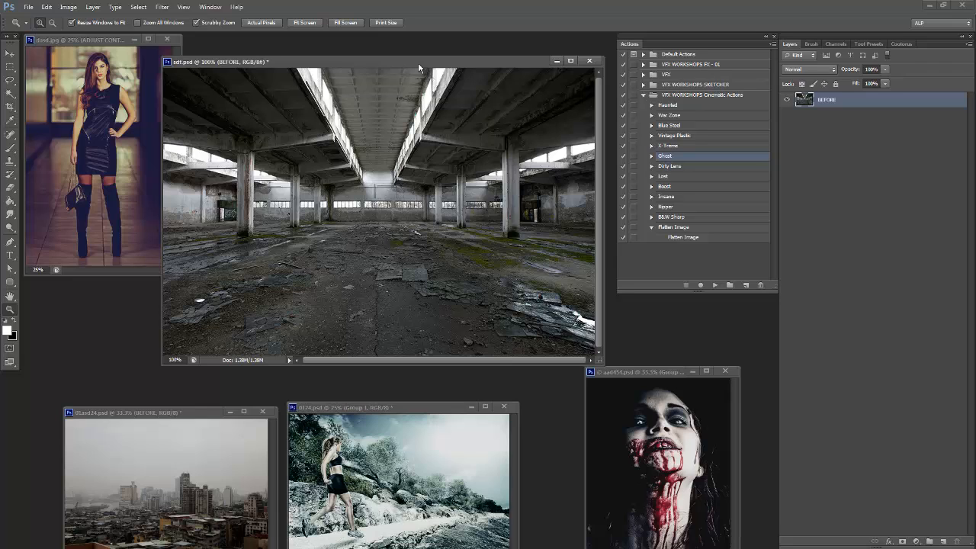
left_click_drag(419, 67, 411, 59)
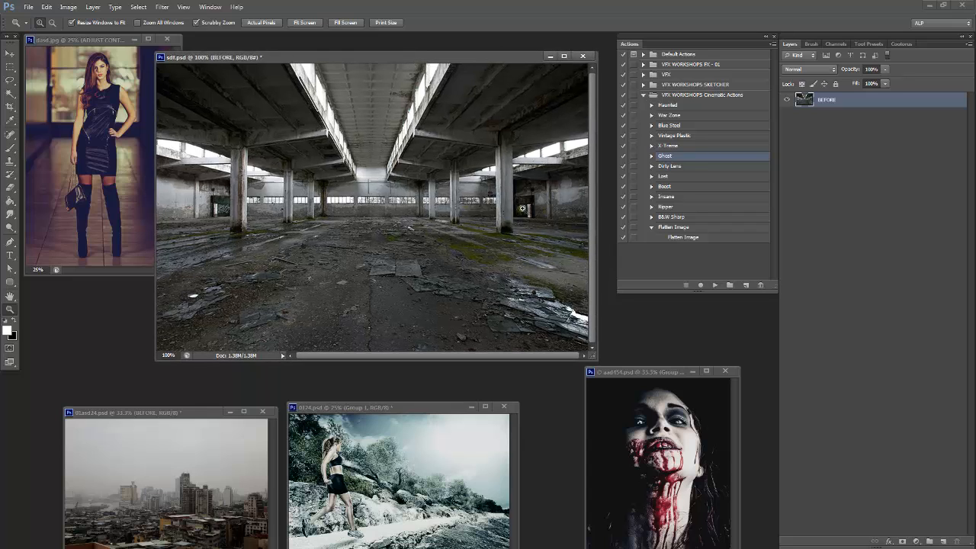
left_click(666, 197)
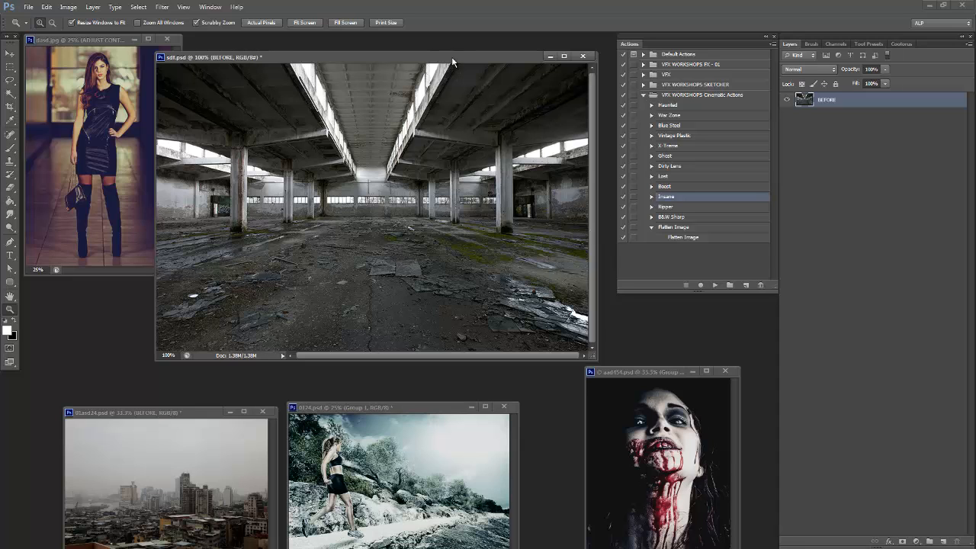
left_click_drag(451, 57, 440, 53)
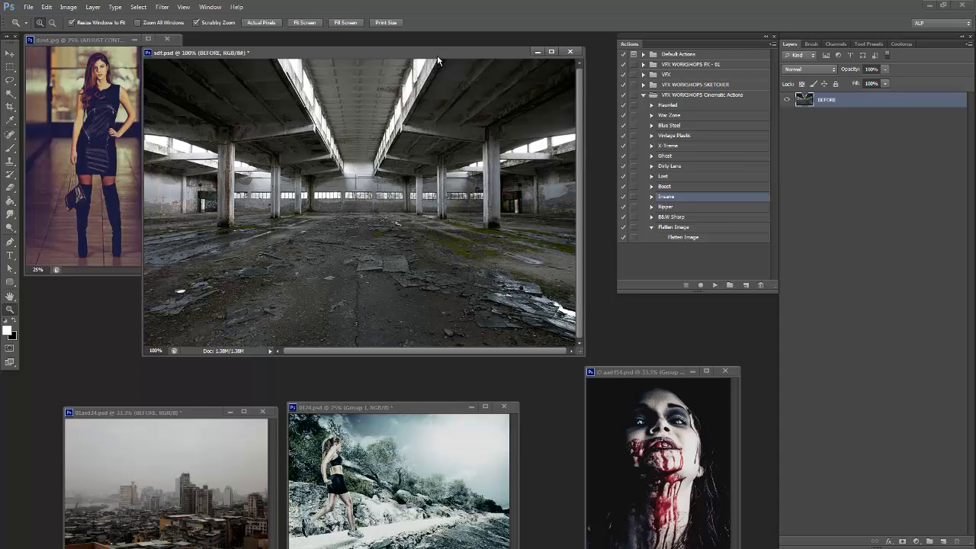